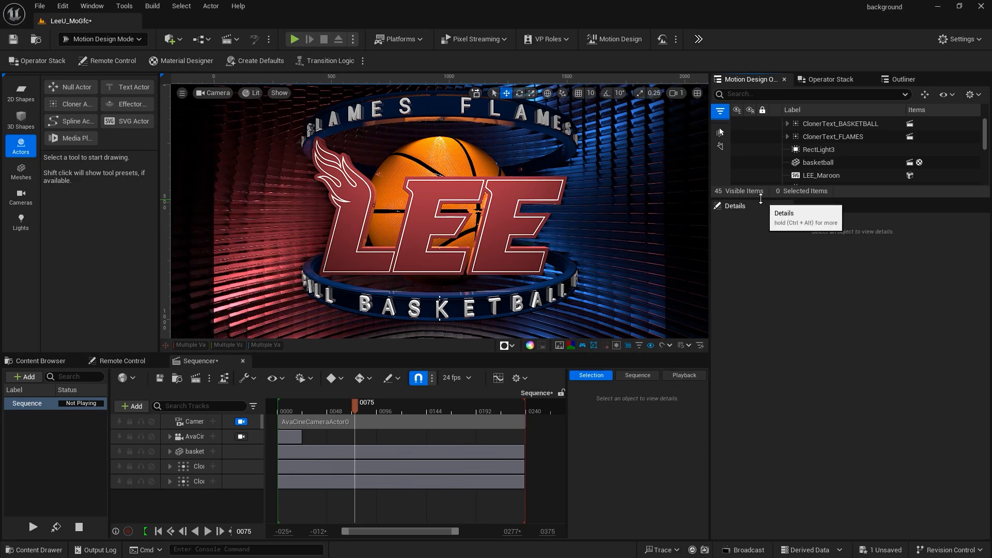
Step: Delete the ClonerText_BASKETBALL and ClonerText_FLAMES cloner actors together with their children
drag(760, 203, 761, 284)
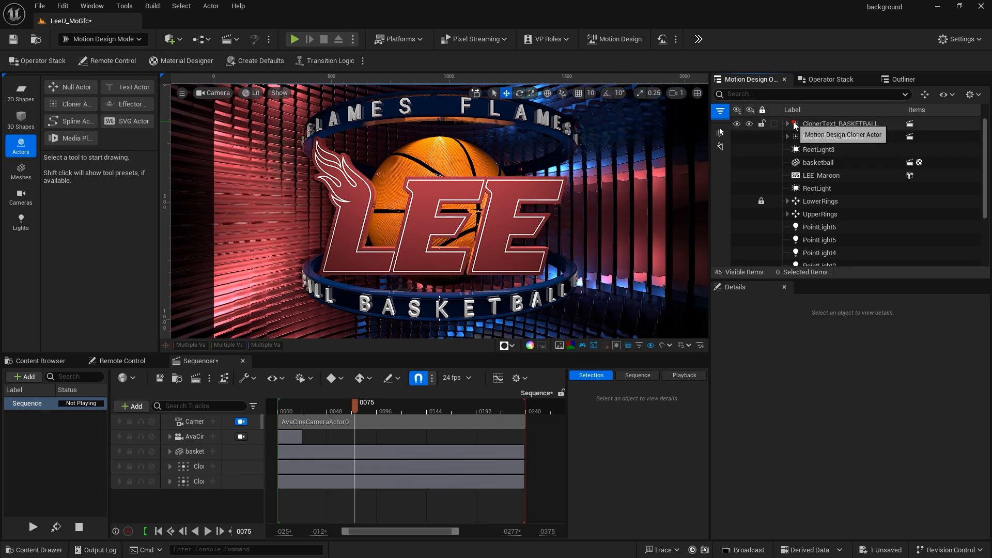
click(794, 125)
key(Delete)
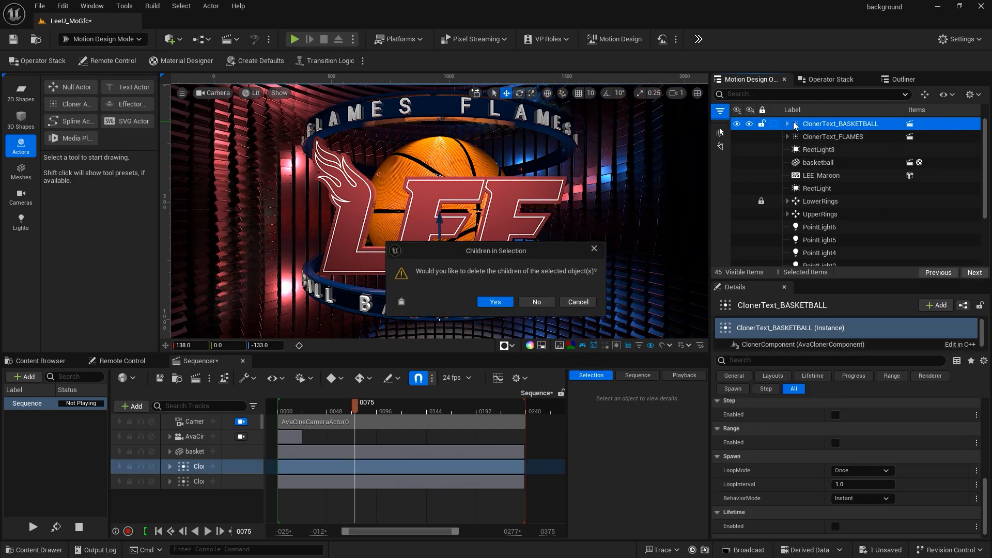
click(495, 302)
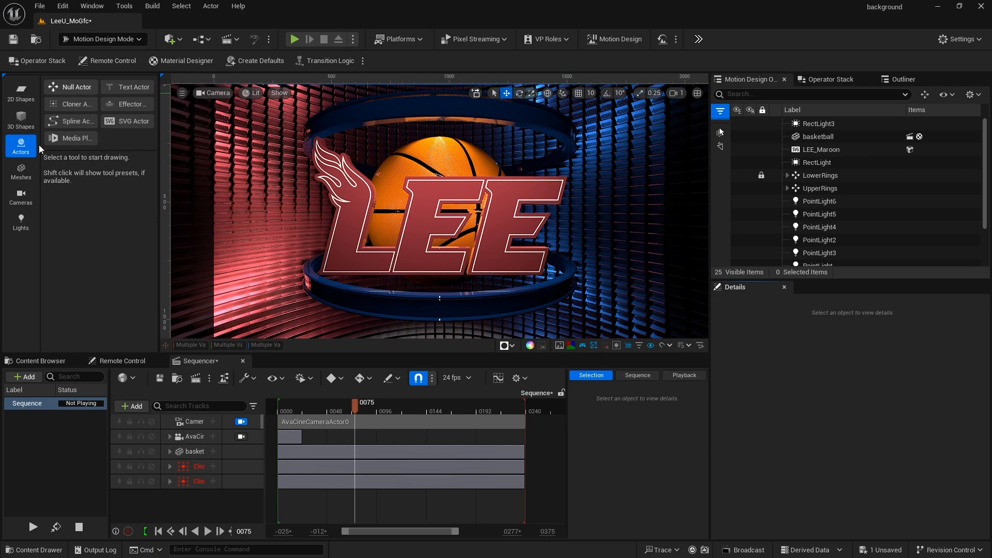
Step: Add a Text Actor to the scene and bring it in front of the logo at X location -181
click(128, 87)
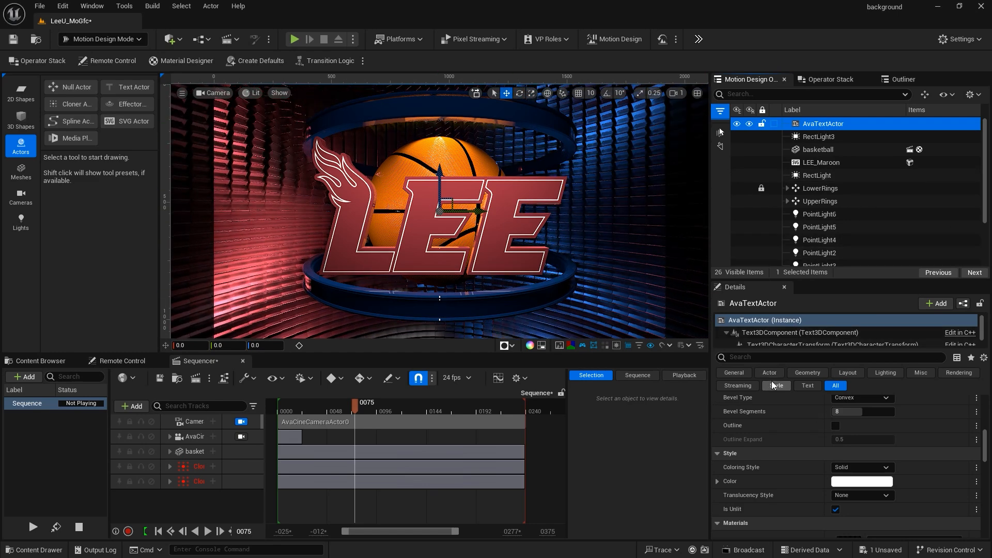
scroll(802, 422, up, 10)
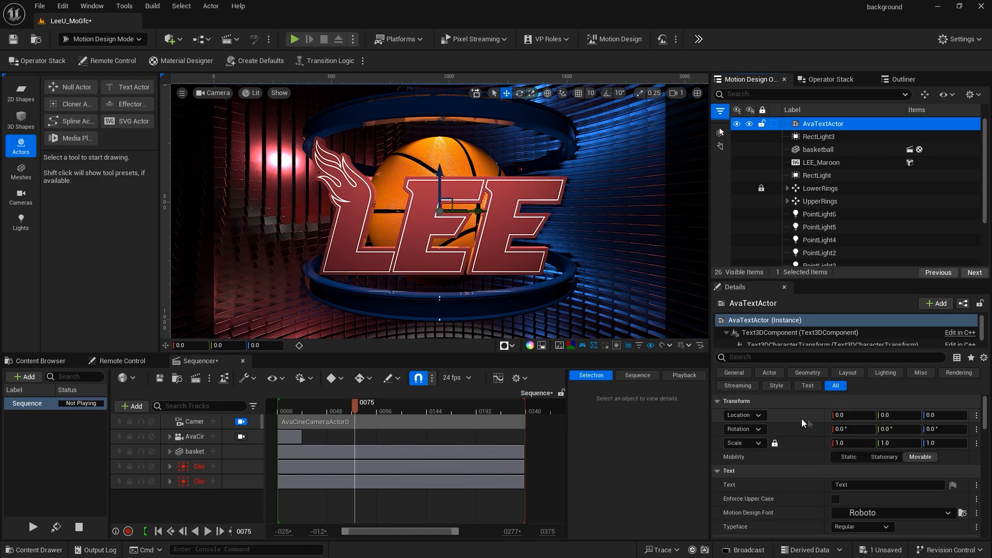
drag(843, 419, 821, 420)
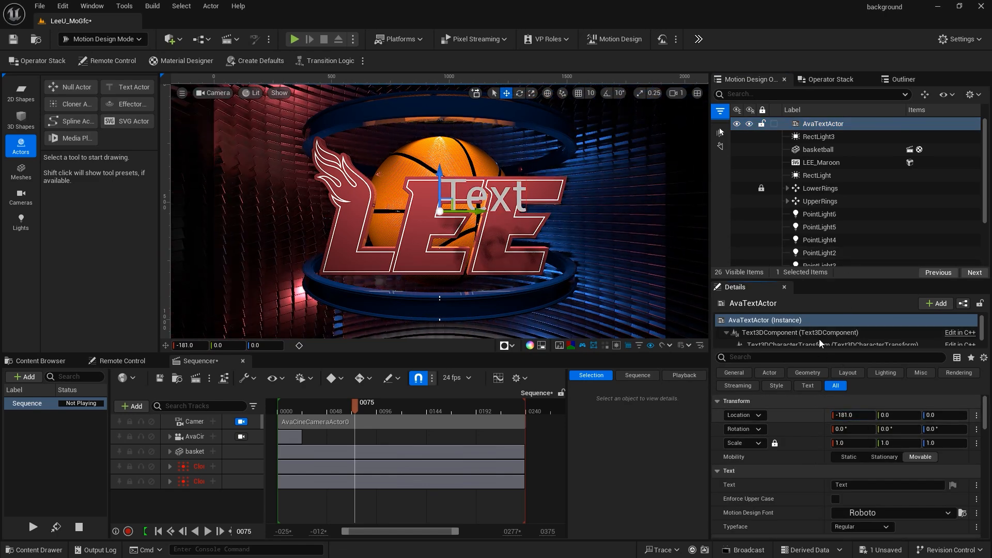
Step: Change the new text actor's text to F and look through the available fonts, keeping Roboto
drag(767, 279, 769, 157)
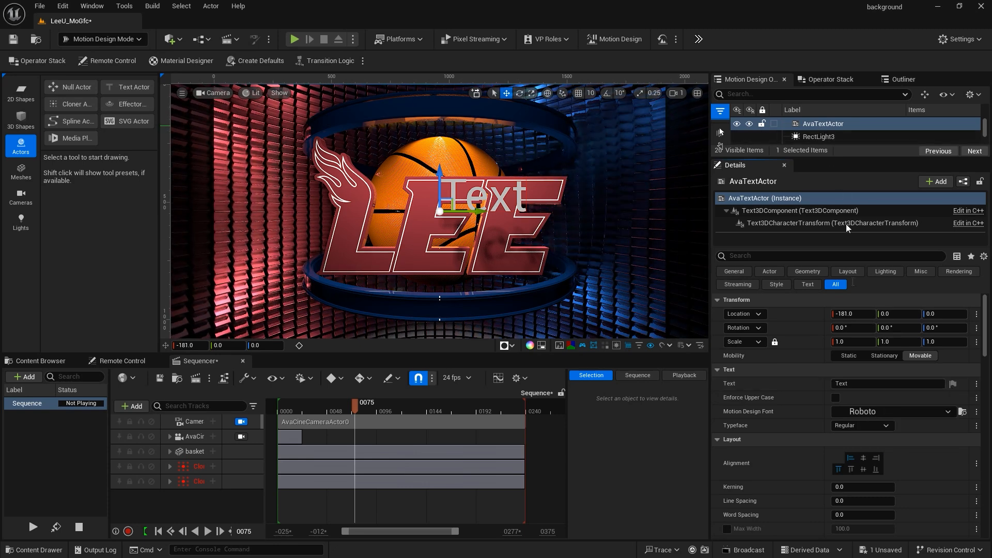
click(806, 384)
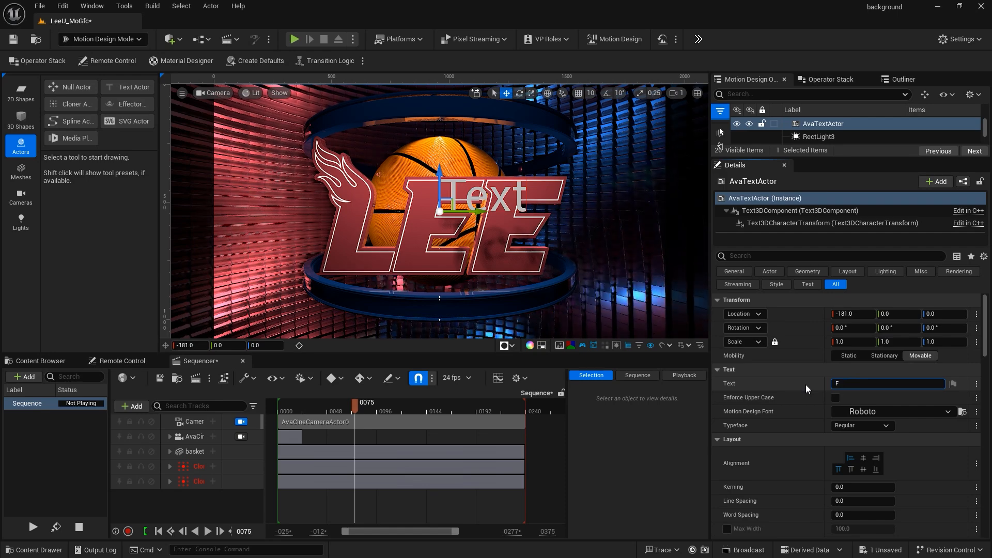
text(F)
key(Return)
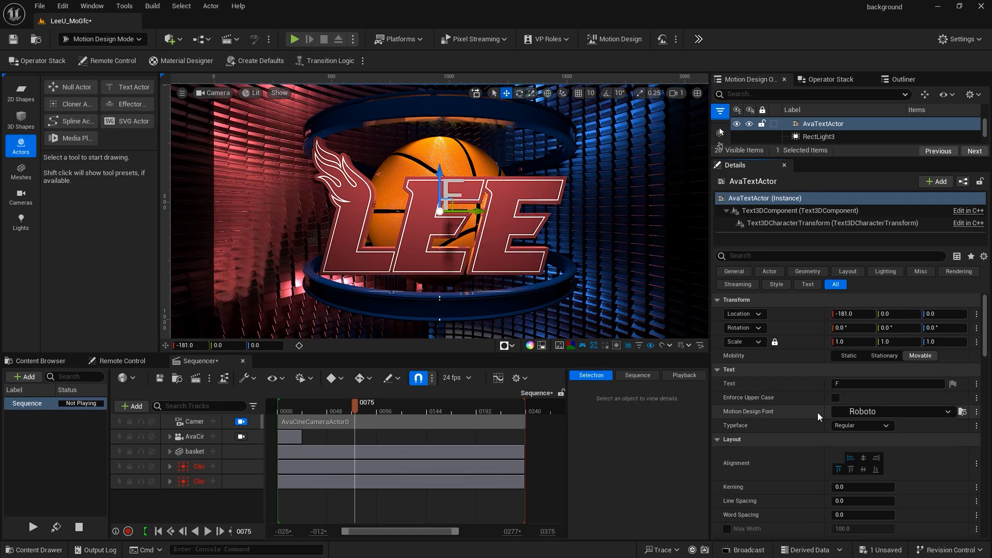
click(947, 411)
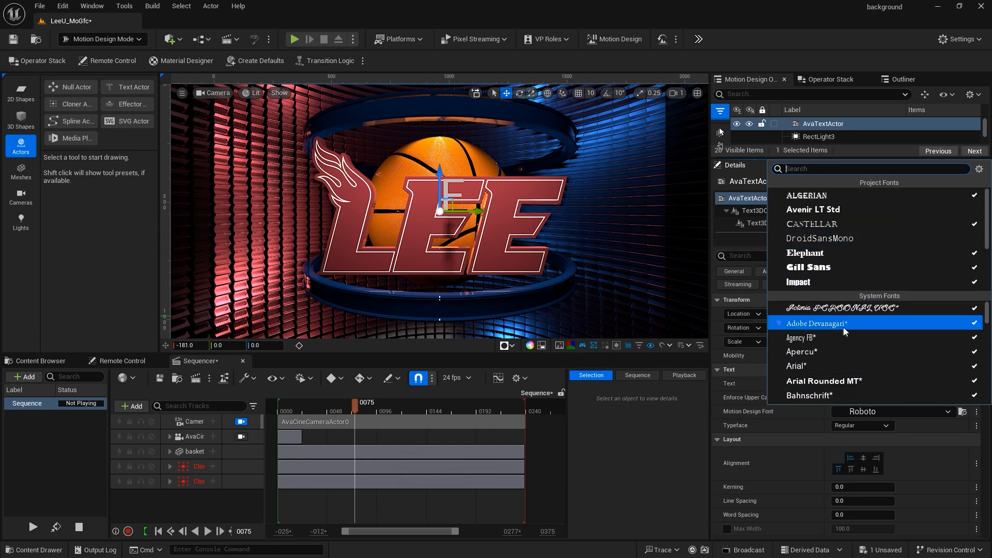
click(798, 417)
Step: Align the letter F to the center both horizontally and vertically
scroll(797, 418, down, 3)
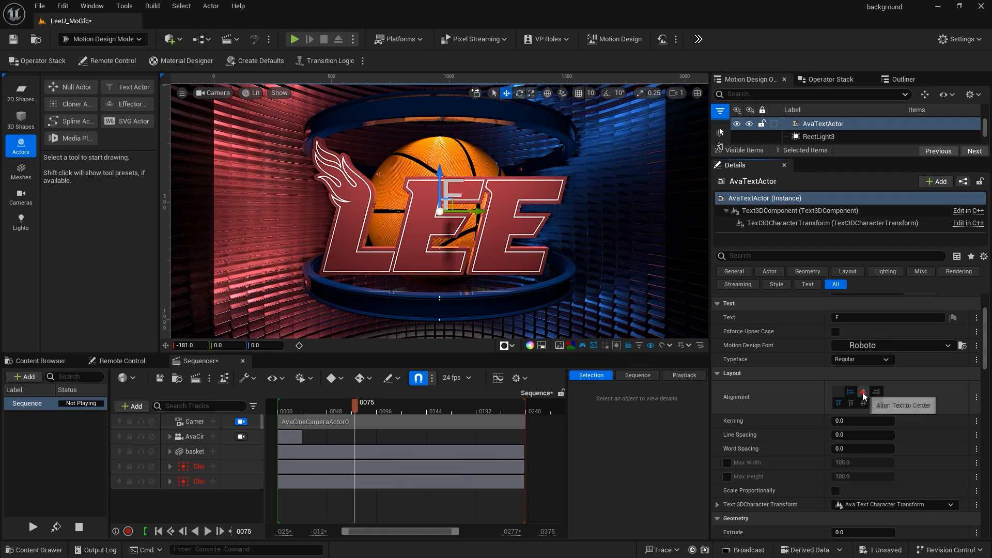
click(862, 392)
click(863, 403)
Step: Give the letter F an extrude of 10 and a bevel of 1
scroll(800, 400, down, 3)
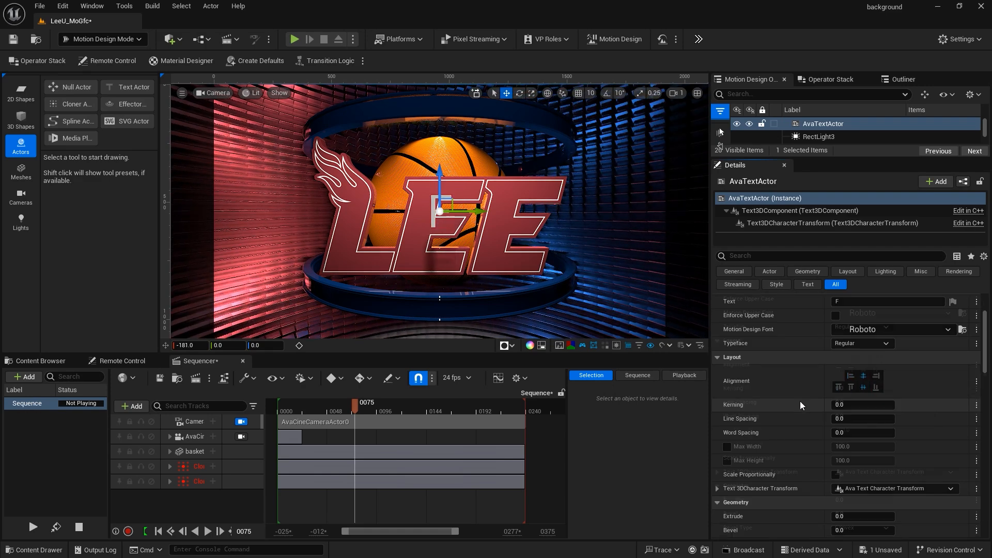
scroll(797, 398, down, 3)
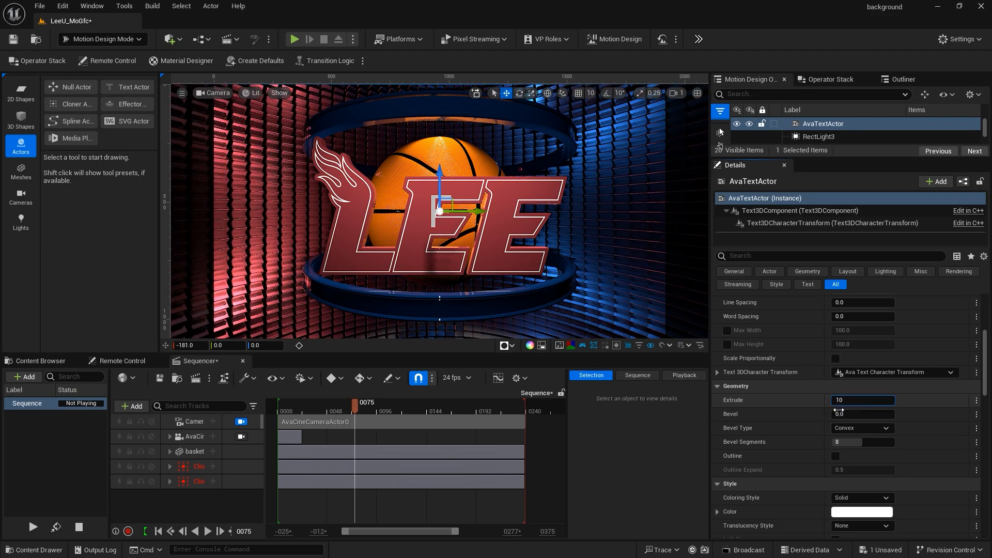
click(840, 414)
text(1)
key(Return)
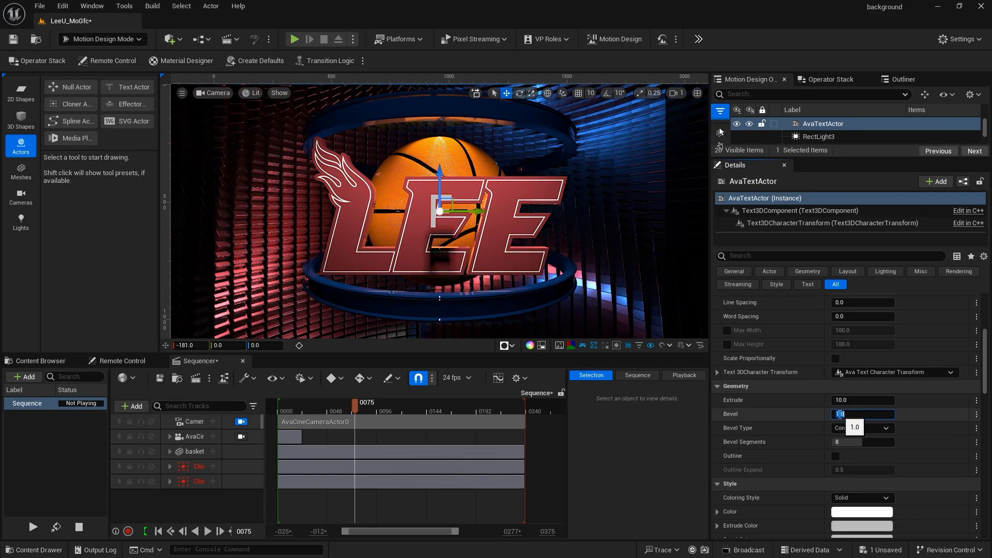
Step: Set the text's coloring style to Custom Material and assign the WhiteShiny material
scroll(810, 414, down, 5)
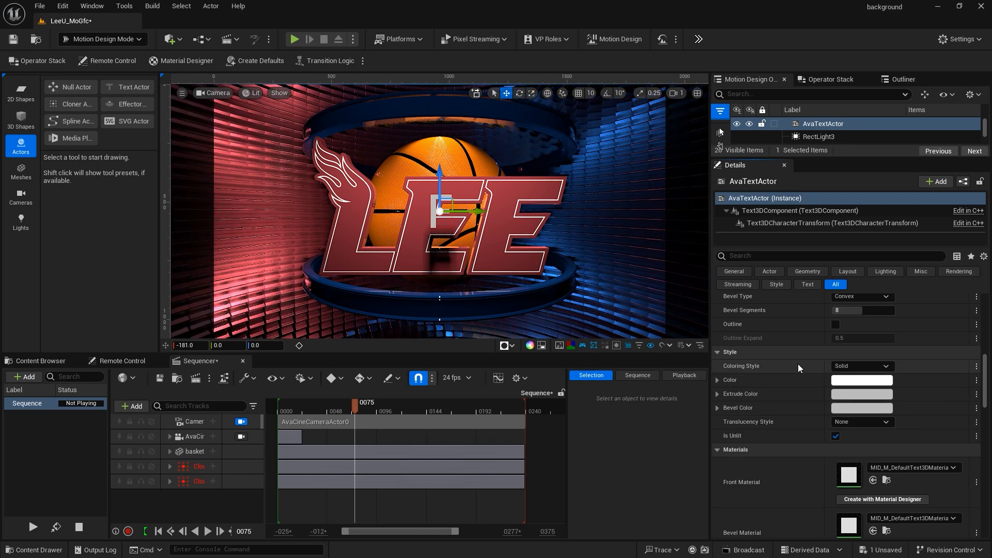
click(857, 365)
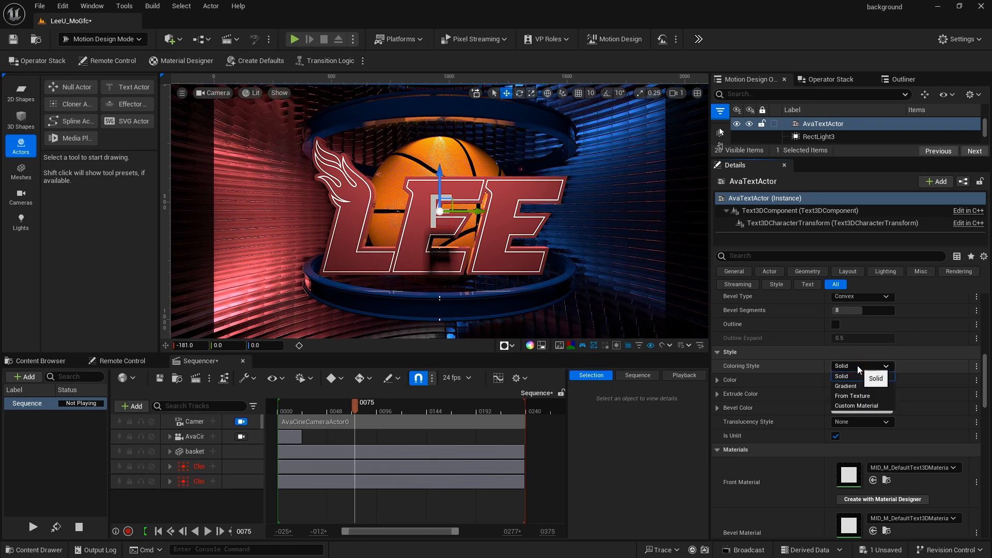
click(860, 405)
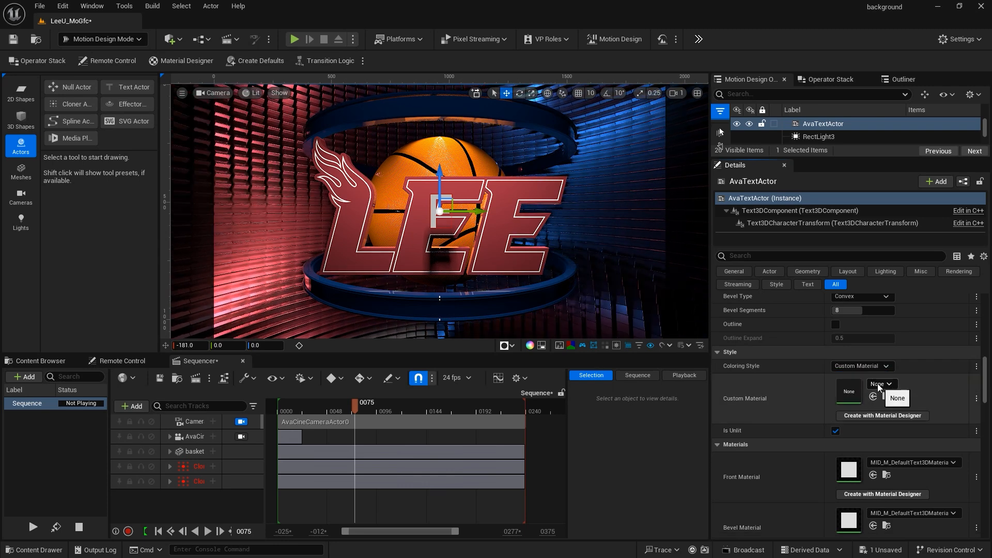
click(878, 385)
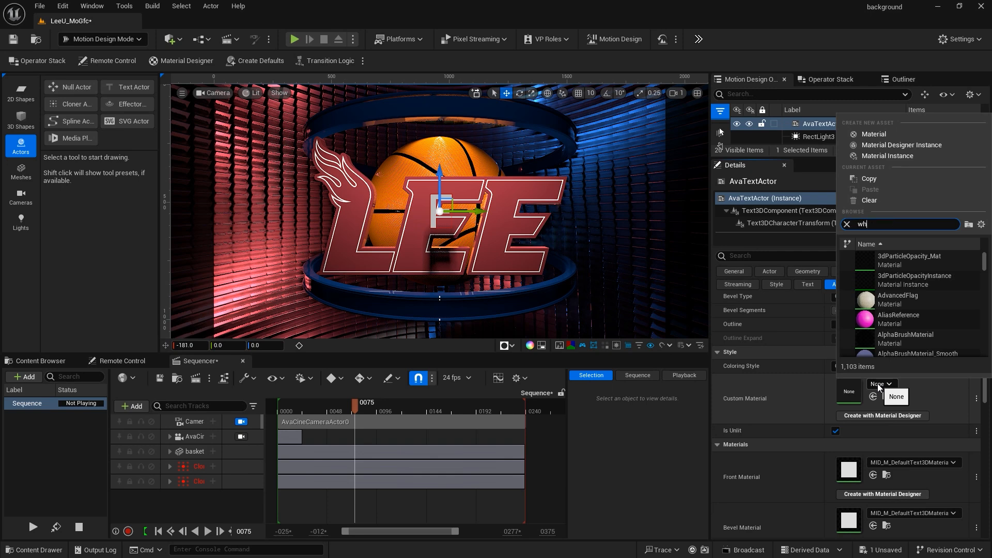
text(whiteshi)
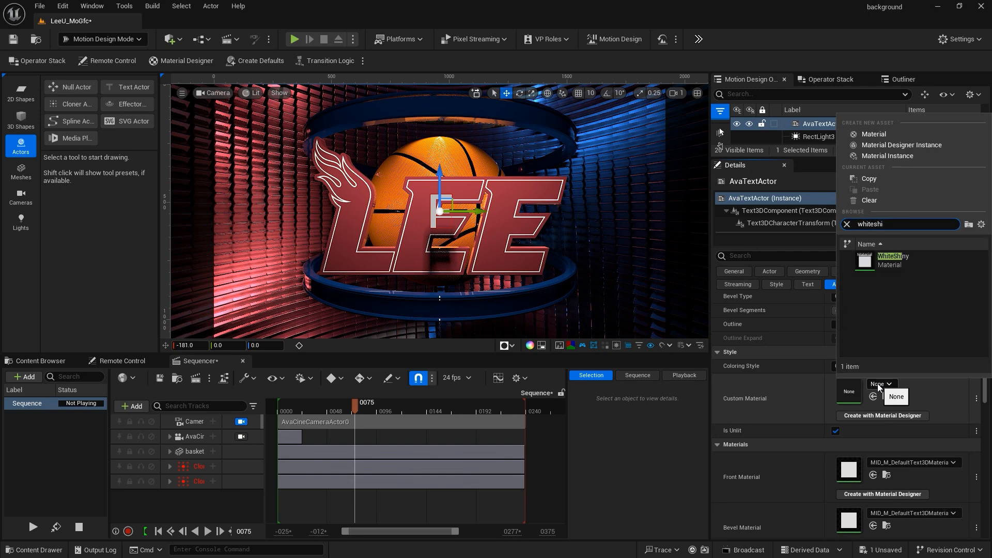
click(865, 262)
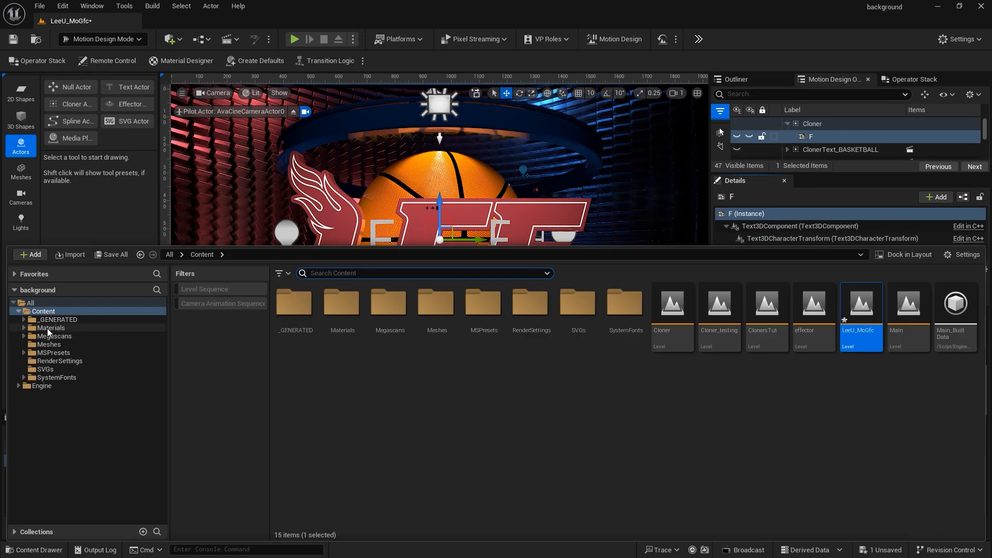
Step: Create a new material named WhiteShiny in the project's Materials folder
click(47, 327)
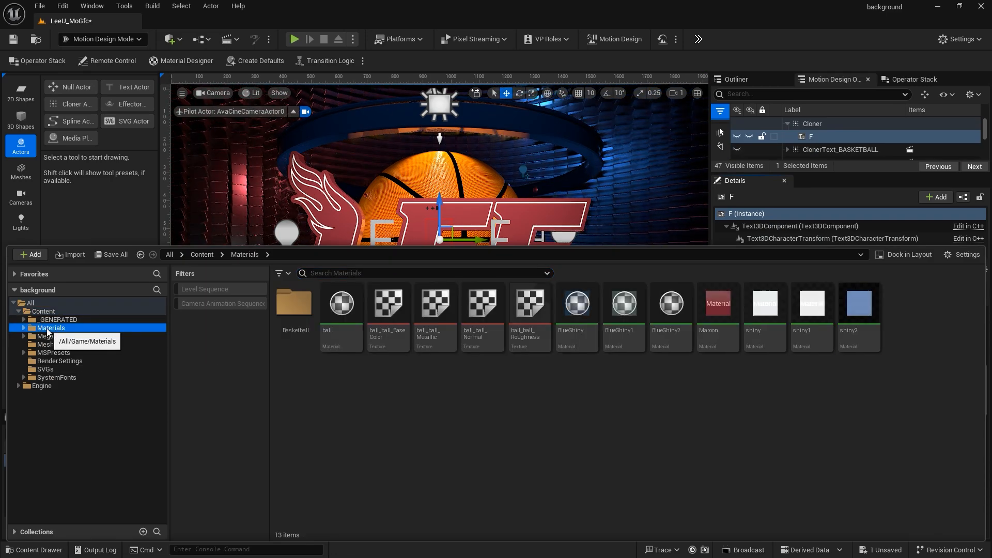
right_click(497, 400)
mouse_move(497, 401)
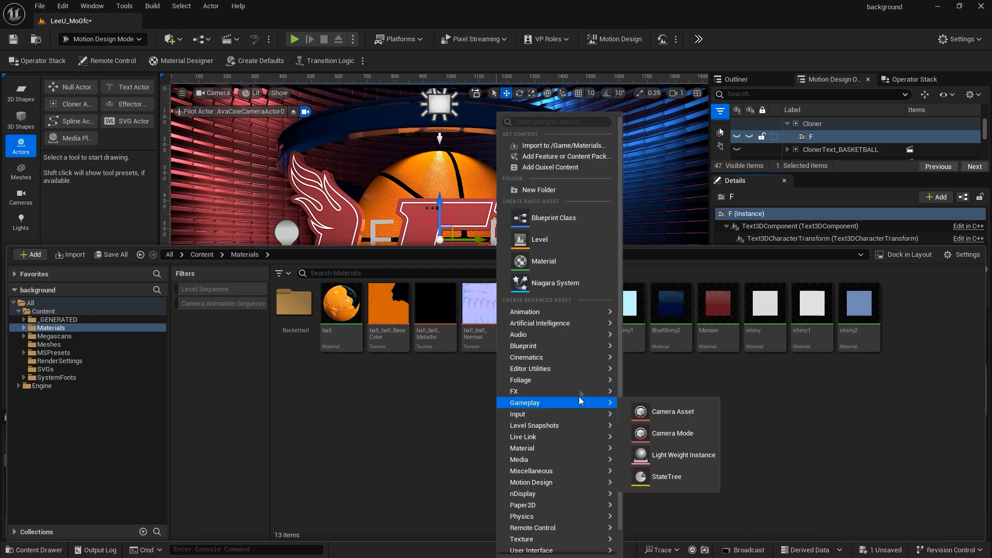
click(563, 259)
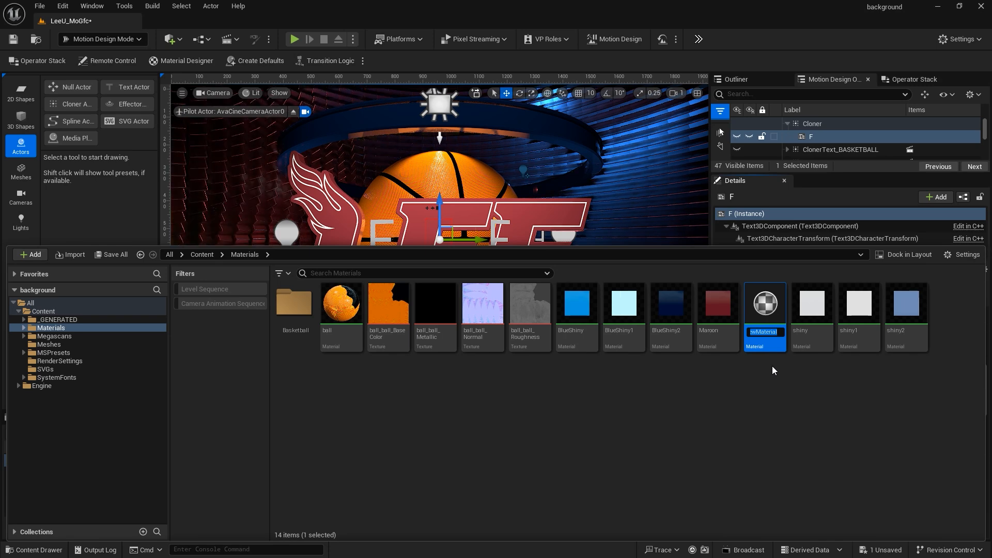
text(White)
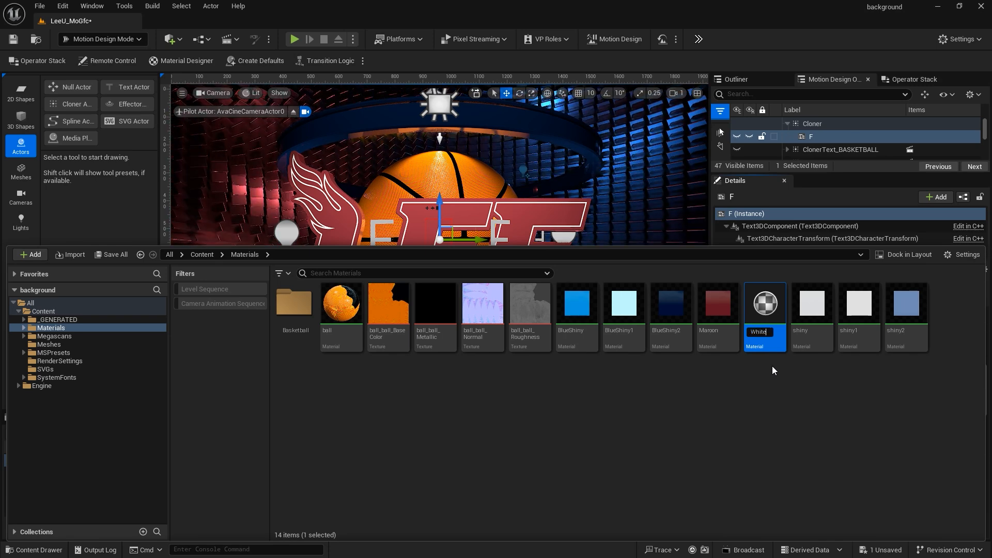
text(Shiny)
key(Return)
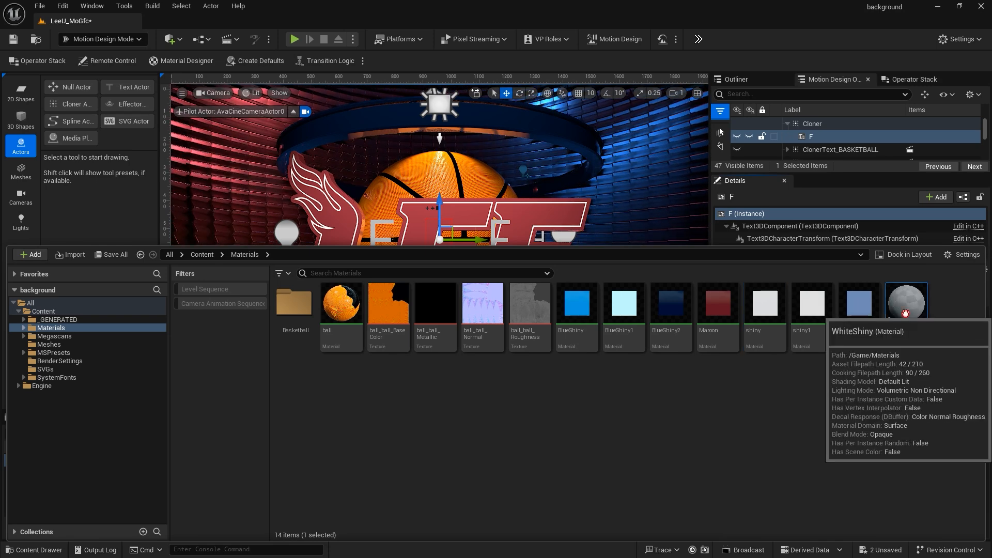
Step: Open the WhiteShiny material for editing and add a Constant3Vector node connected to its Base Color input
double_click(906, 314)
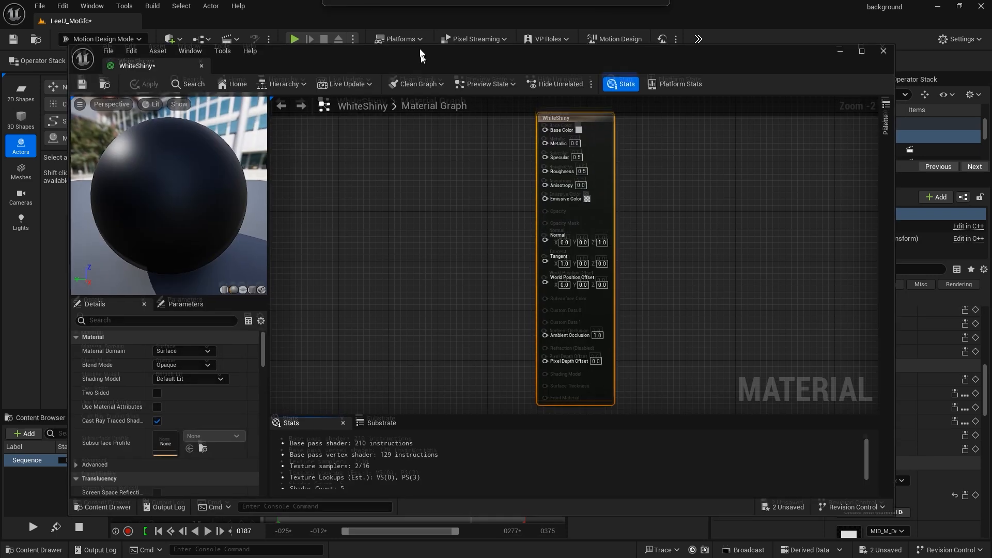
drag(421, 56, 446, 48)
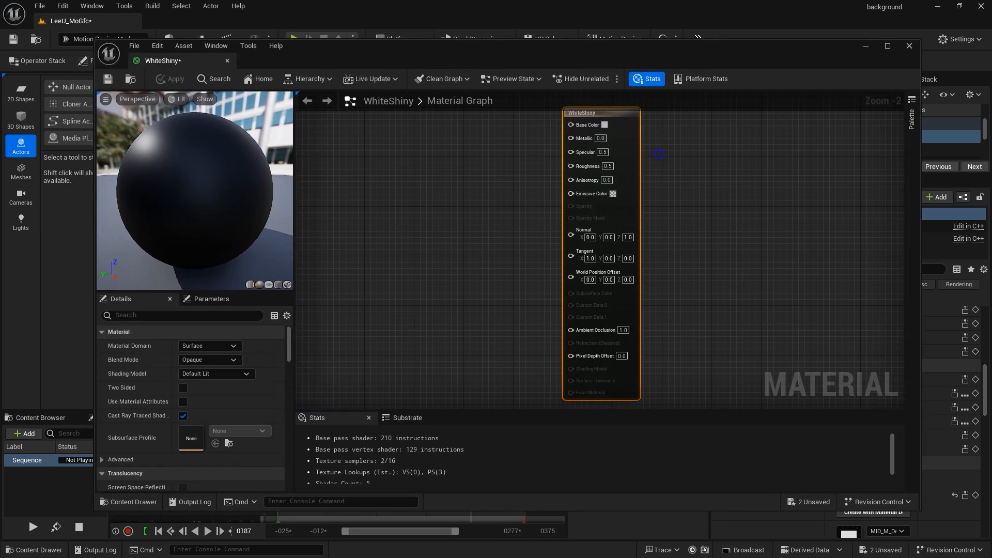
right_drag(659, 153, 702, 195)
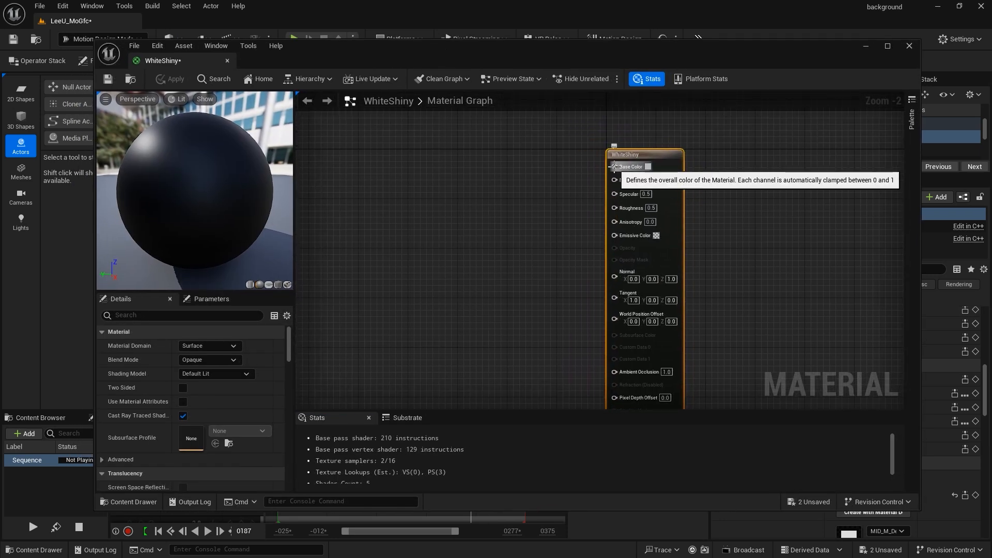
drag(614, 166, 466, 178)
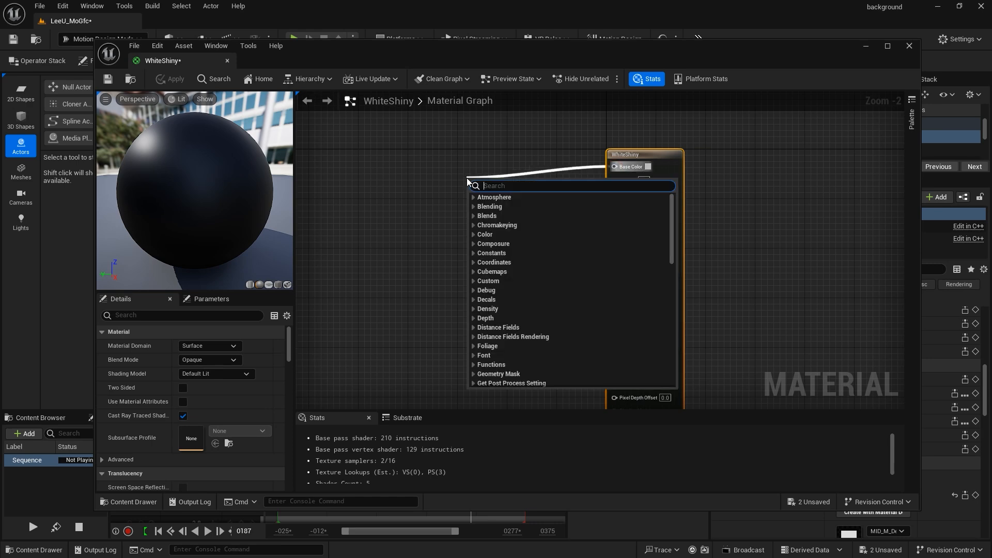
text(constan)
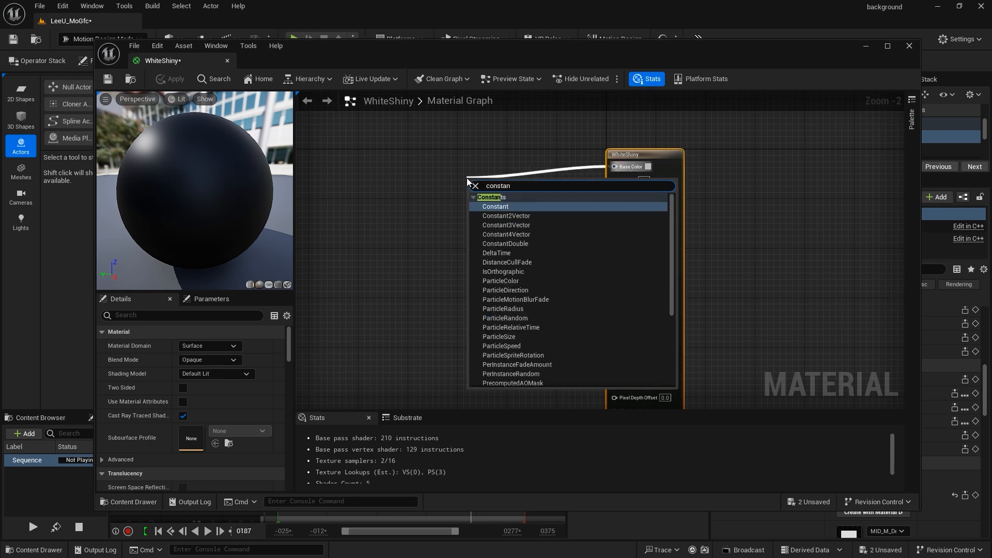
text(t)
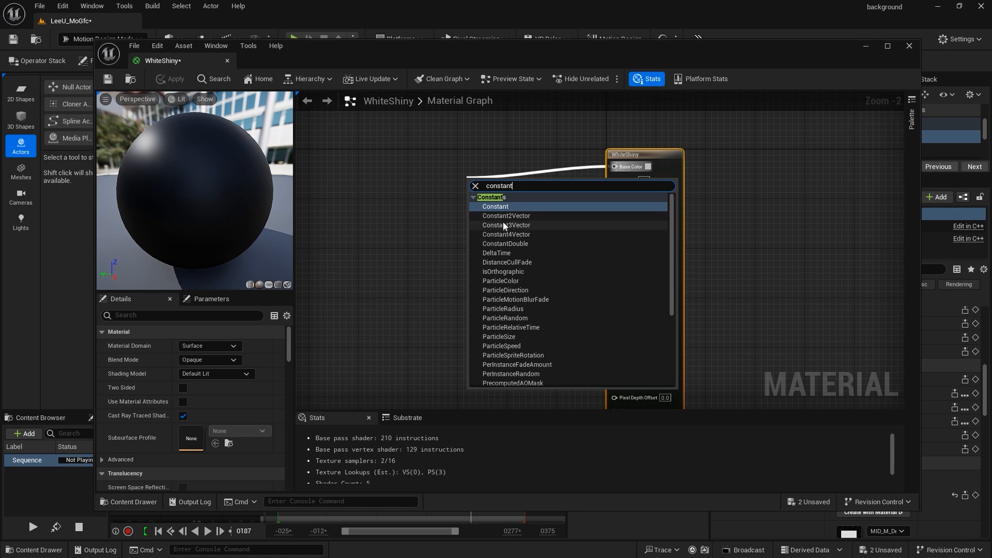
click(506, 225)
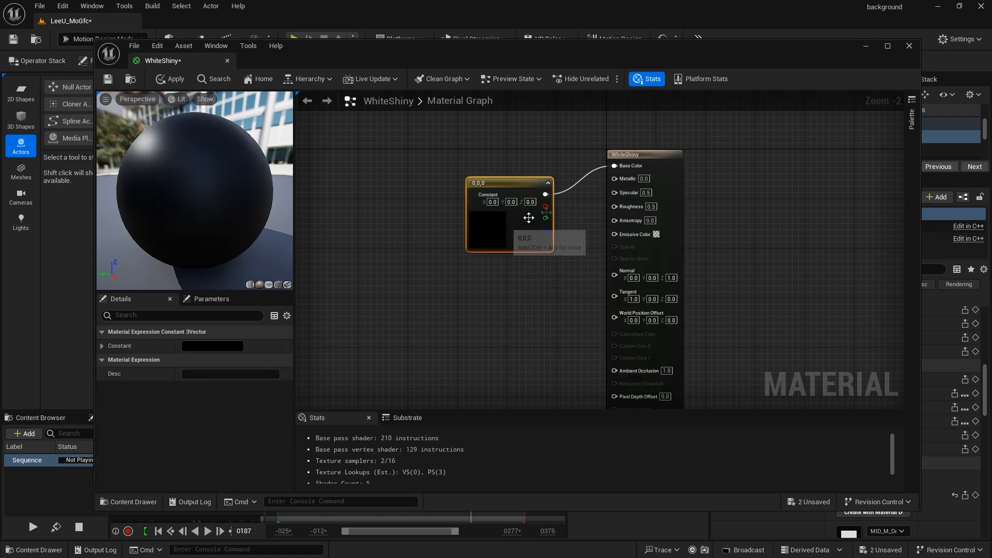
Step: Set the Constant3Vector color to white (1.0, 1.0, 1.0) and move the node farther from the material's output node
double_click(488, 227)
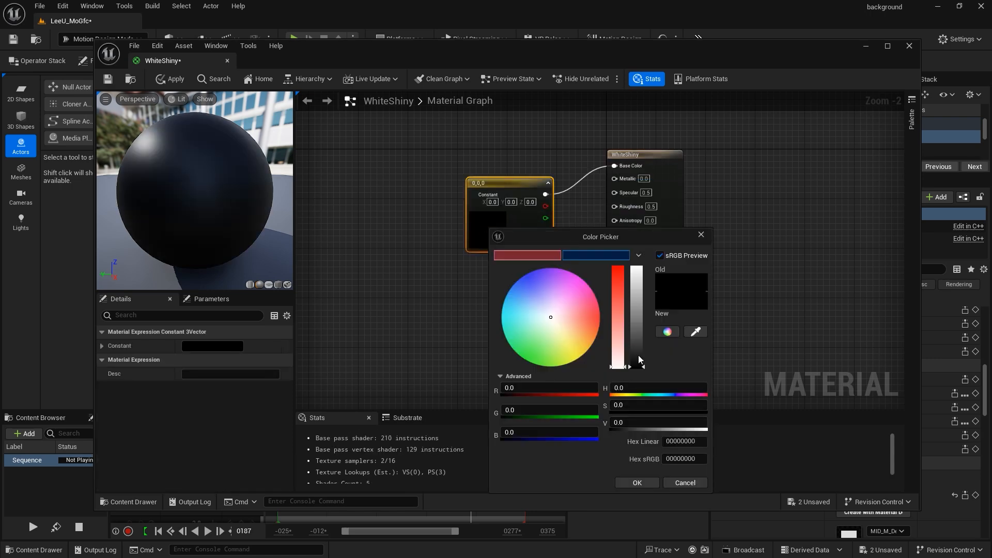
drag(639, 359, 639, 268)
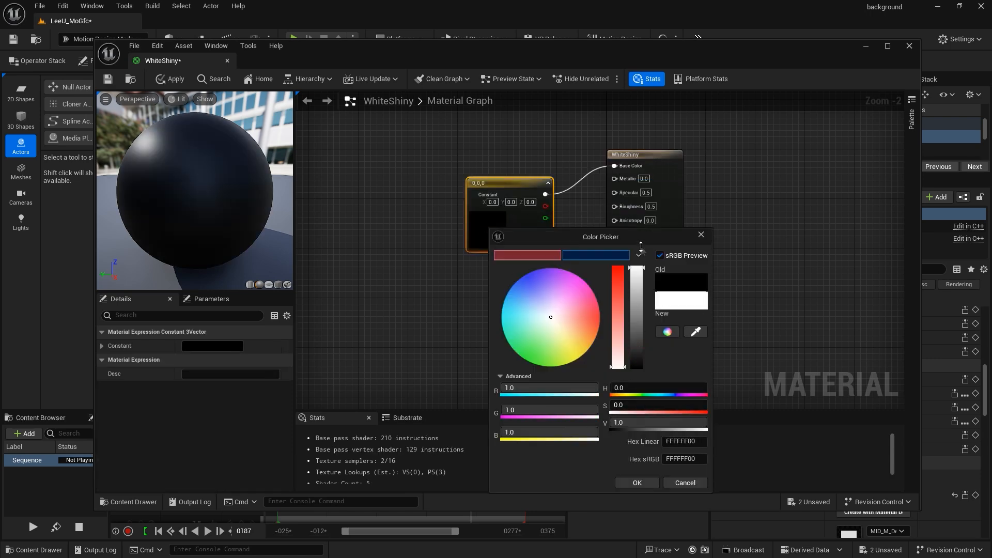
click(637, 483)
drag(518, 183, 489, 142)
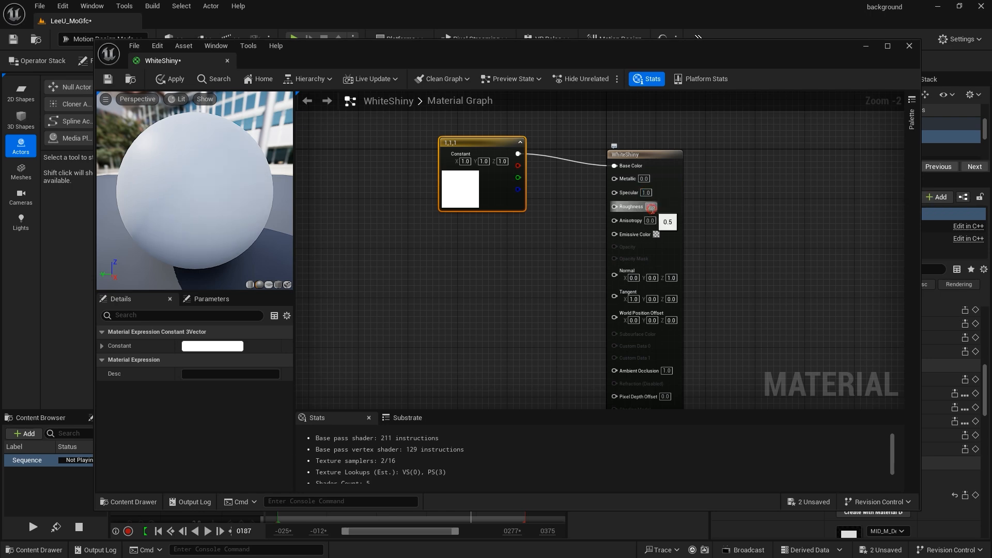
Step: Set the WhiteShiny material's Roughness to 0.0, then apply, save and close the material
text(1)
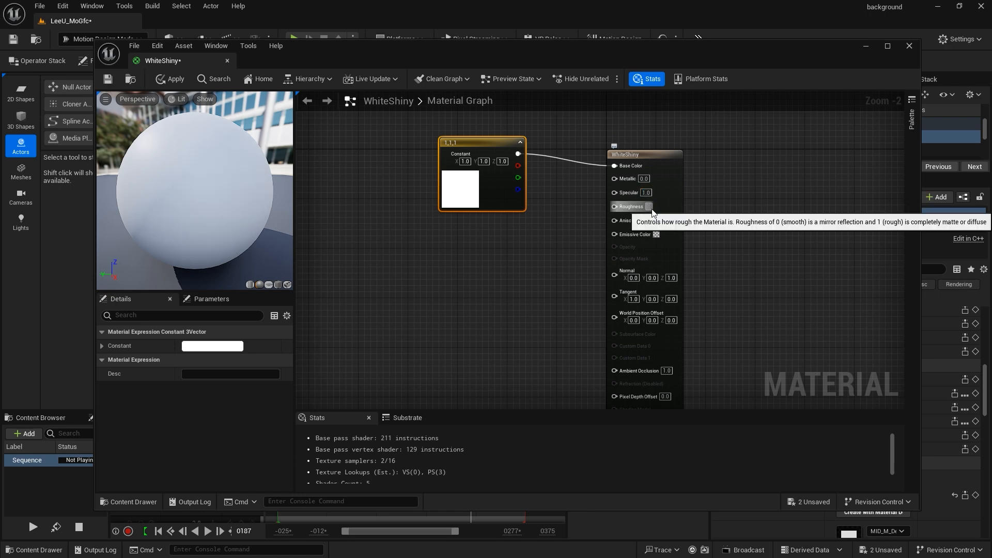
key(Return)
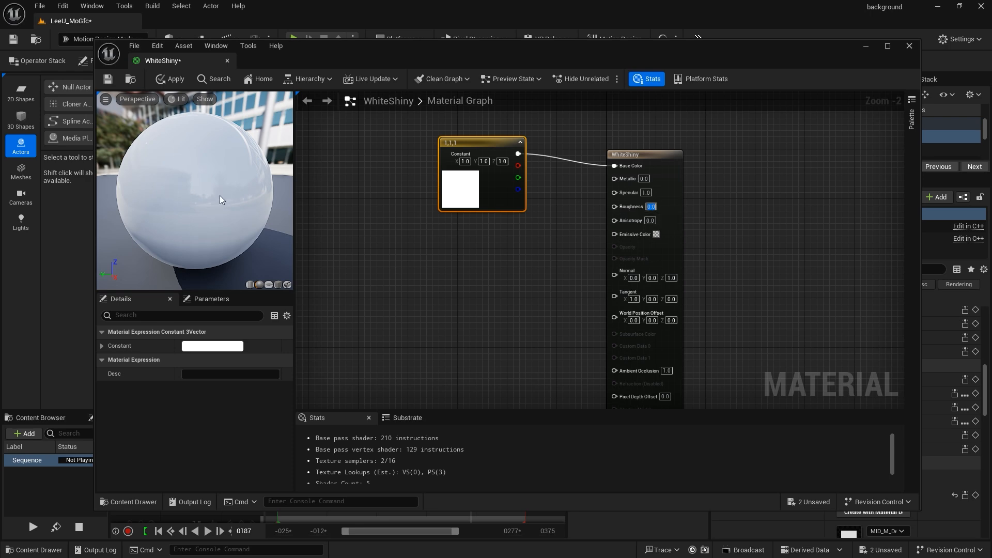
click(169, 81)
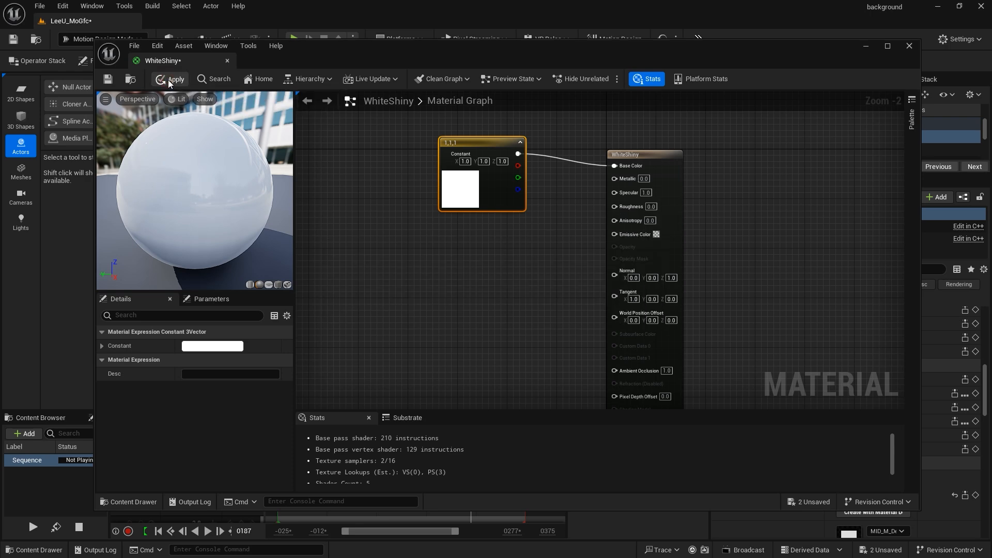
click(107, 79)
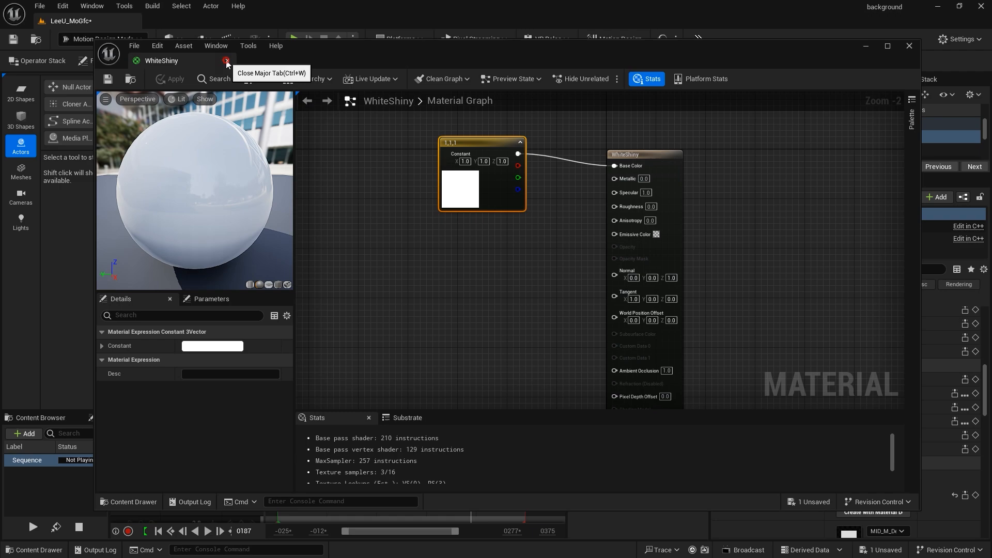
click(228, 63)
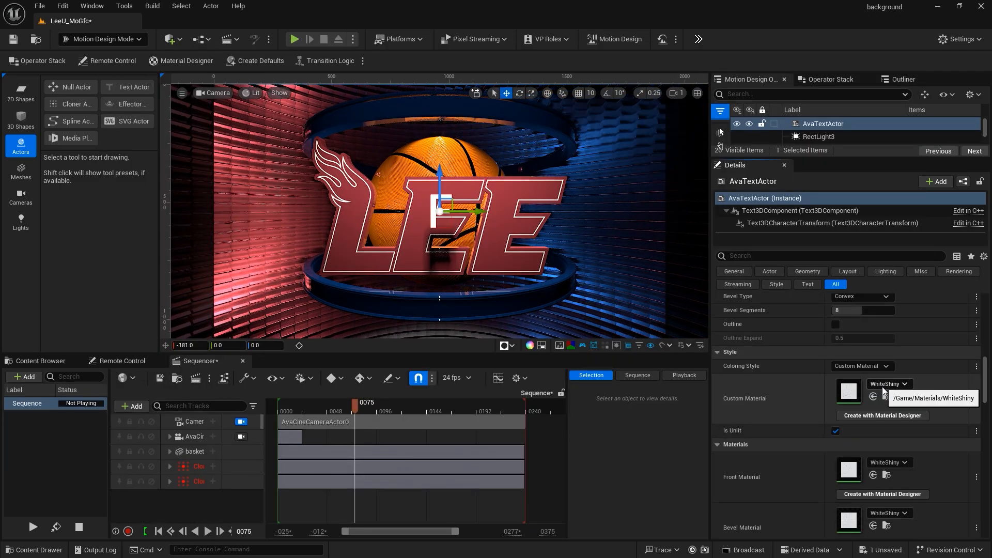
Step: Scale the F text actor uniformly to 0.45 on all three axes
scroll(925, 390, up, 10)
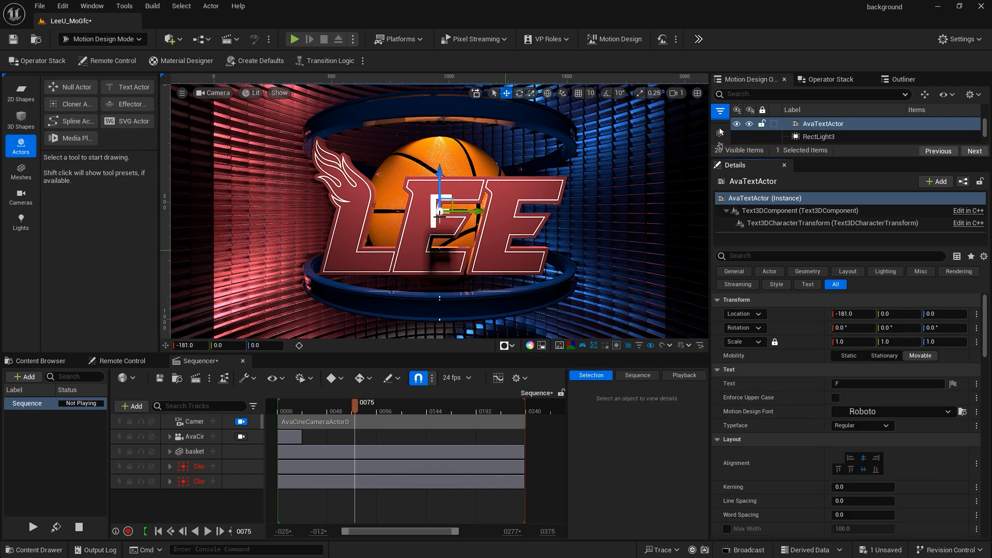
click(848, 343)
text(.45)
key(Return)
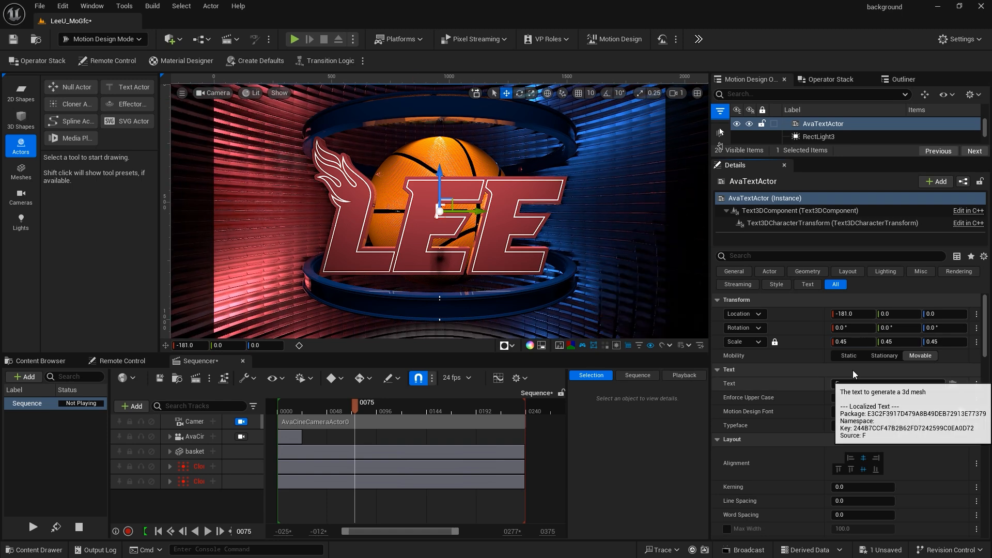
Step: Rename the AvaTextActor holding the letter F as F in the outliner
click(832, 177)
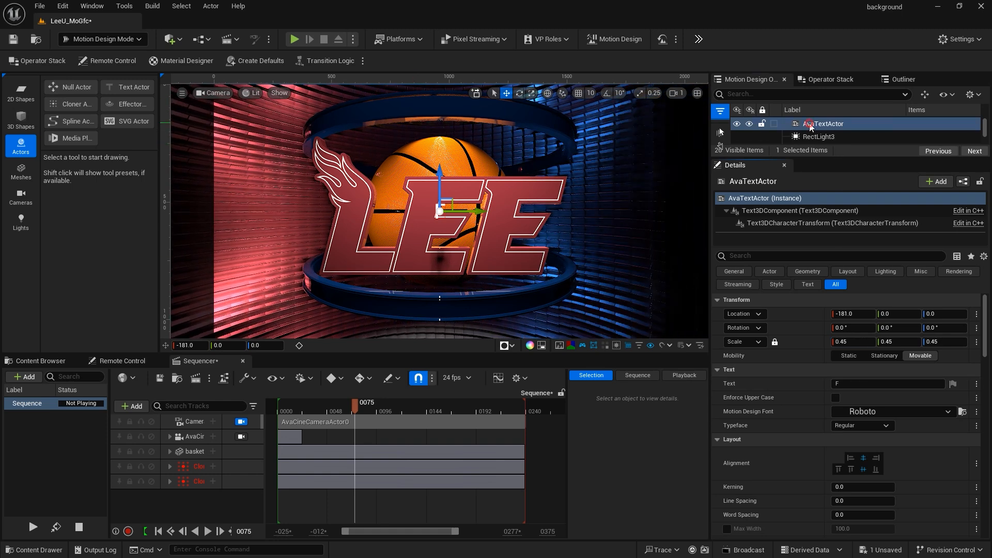
click(809, 124)
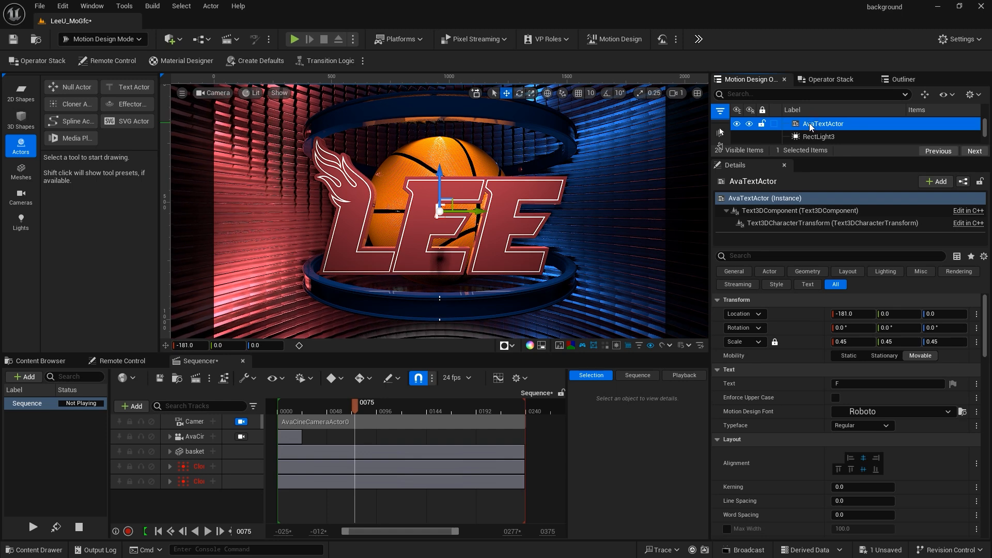
click(809, 124)
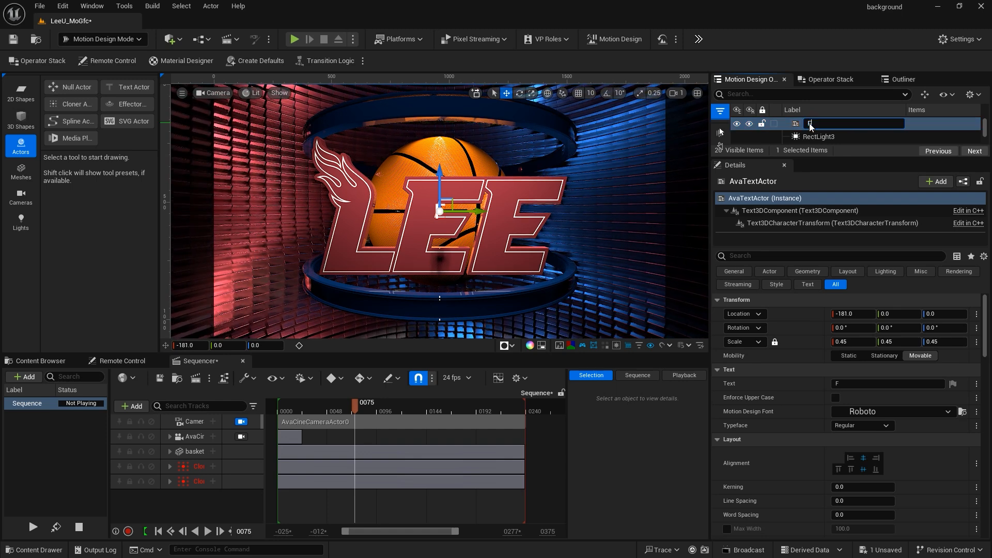
key(Return)
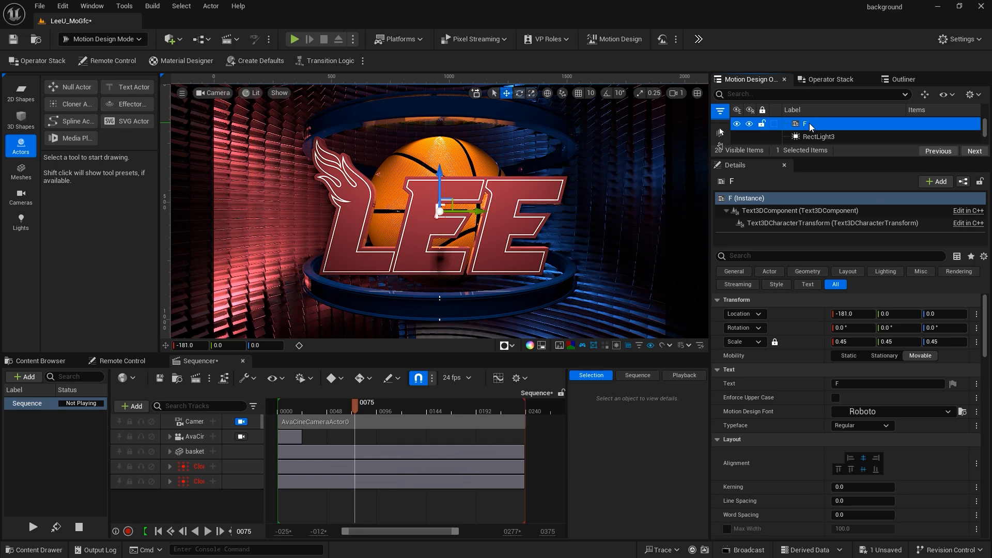
Step: Duplicate the F text actor, rename the copy L and change its text to L
key(ctrl+d)
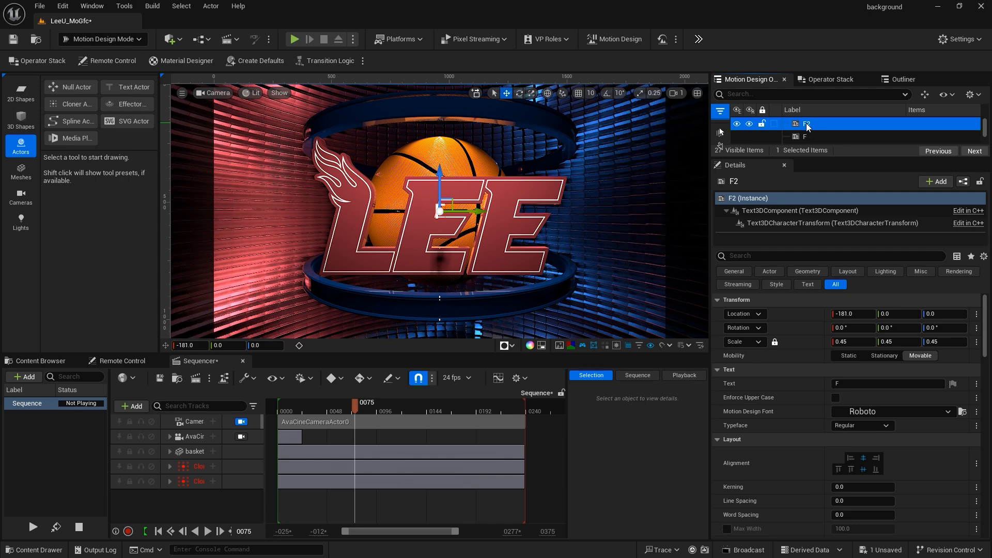
double_click(807, 125)
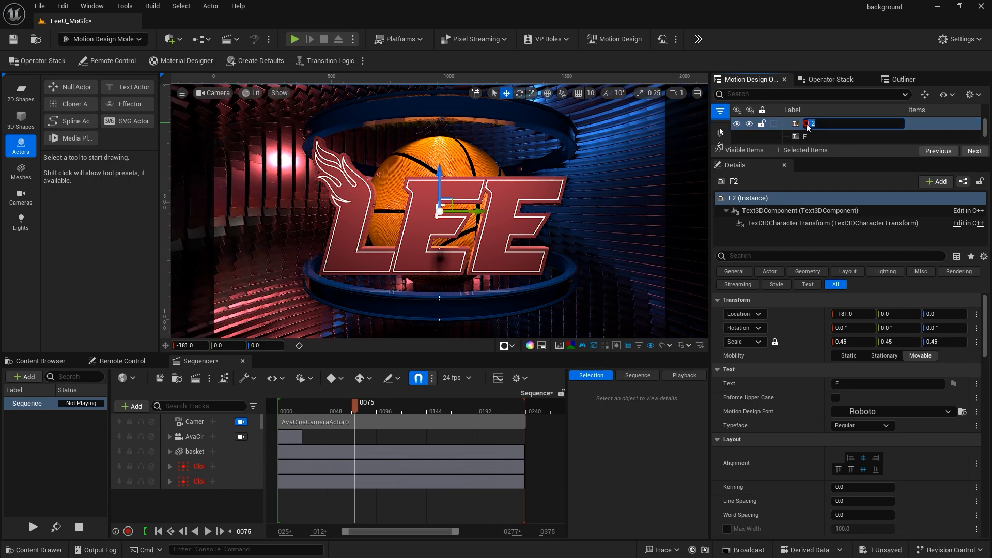
click(808, 125)
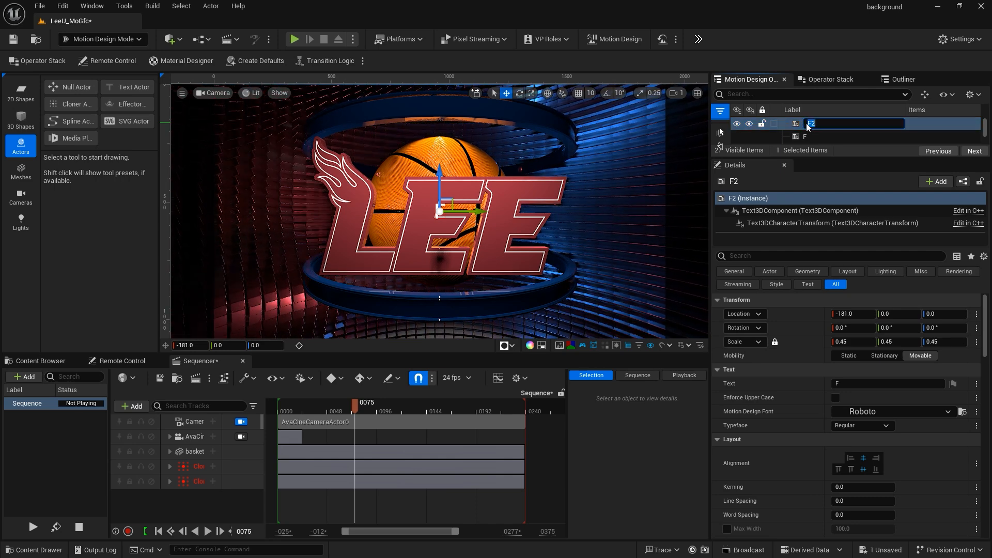
click(844, 385)
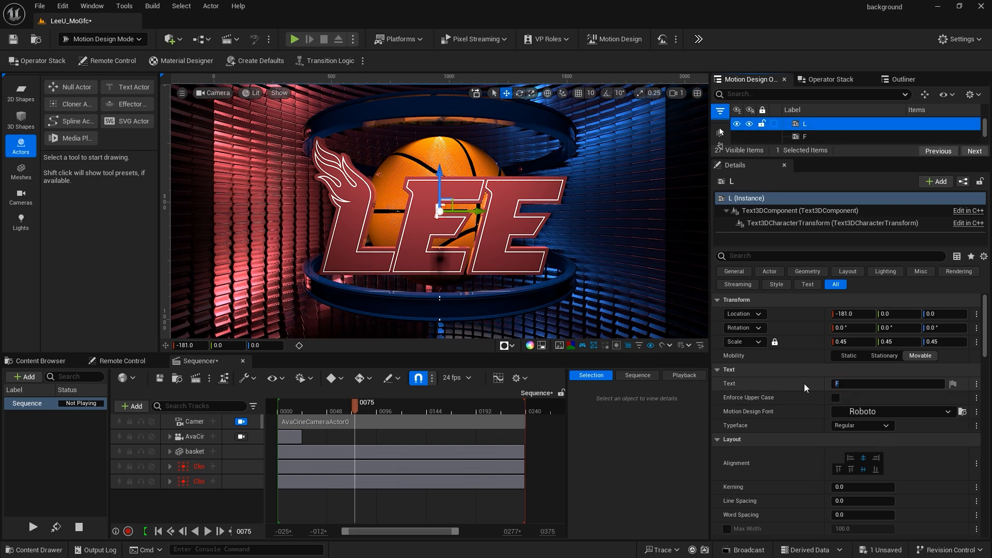
drag(844, 384, 823, 385)
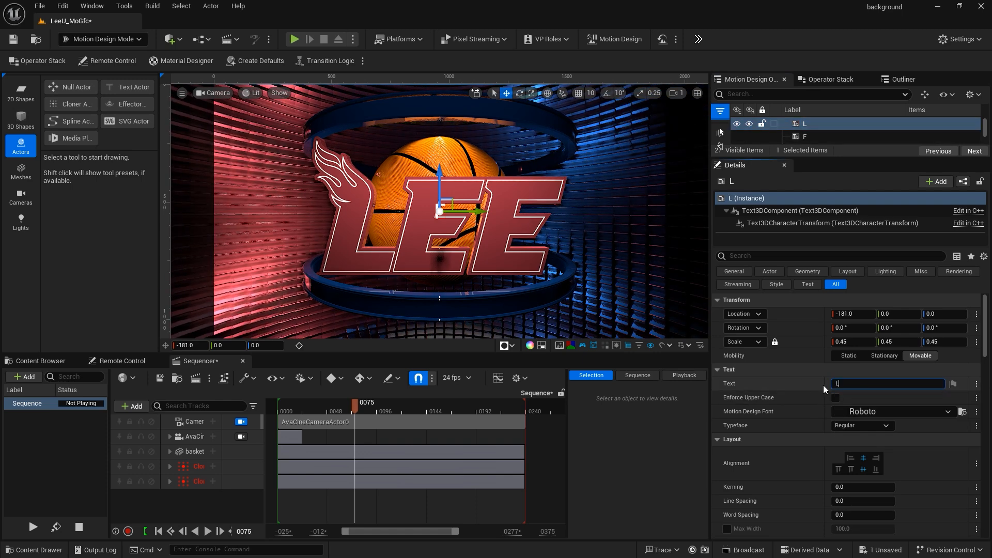
key(Return)
Step: Duplicate the L text actor, rename the copy A with the text A, and repeat for the letters M, E and S
click(796, 127)
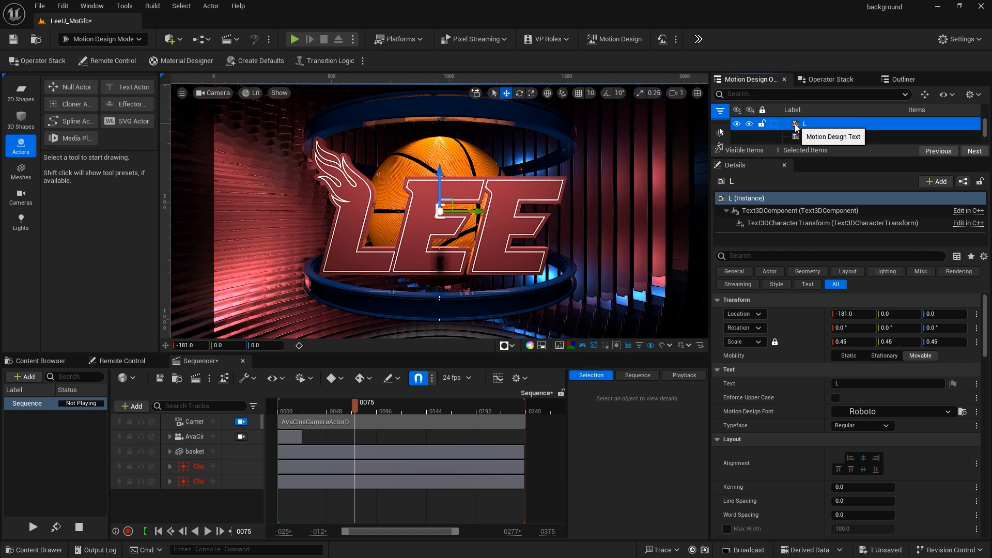
key(ctrl+d)
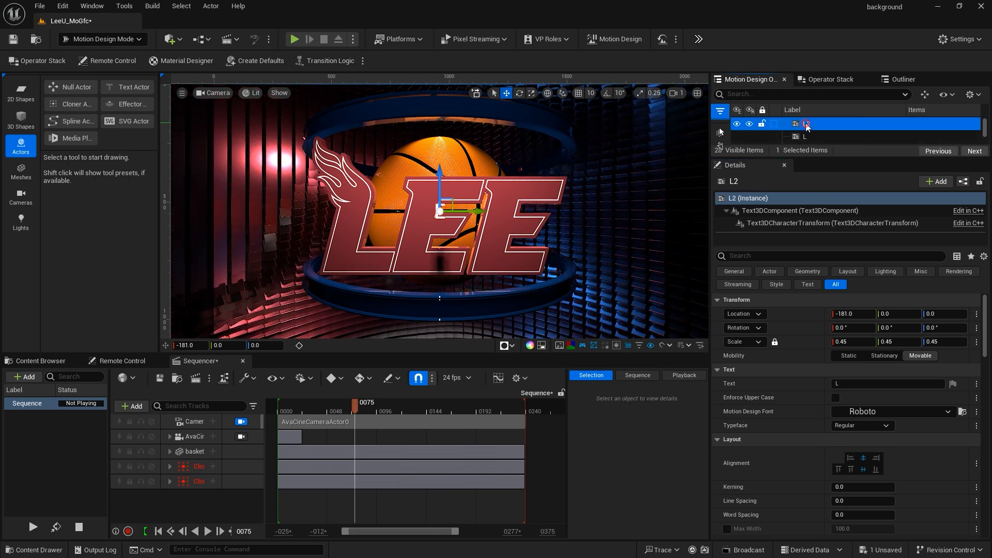
click(807, 124)
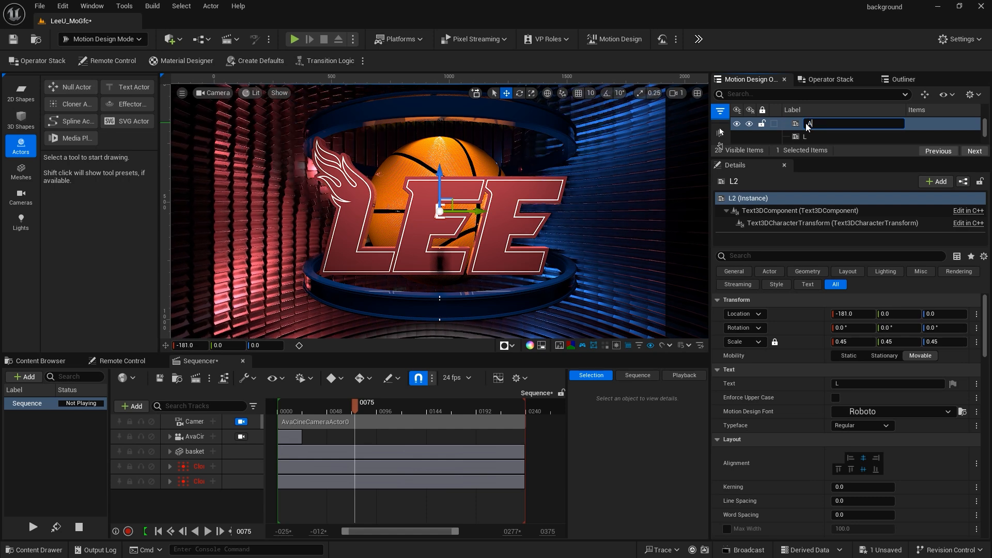
key(Return)
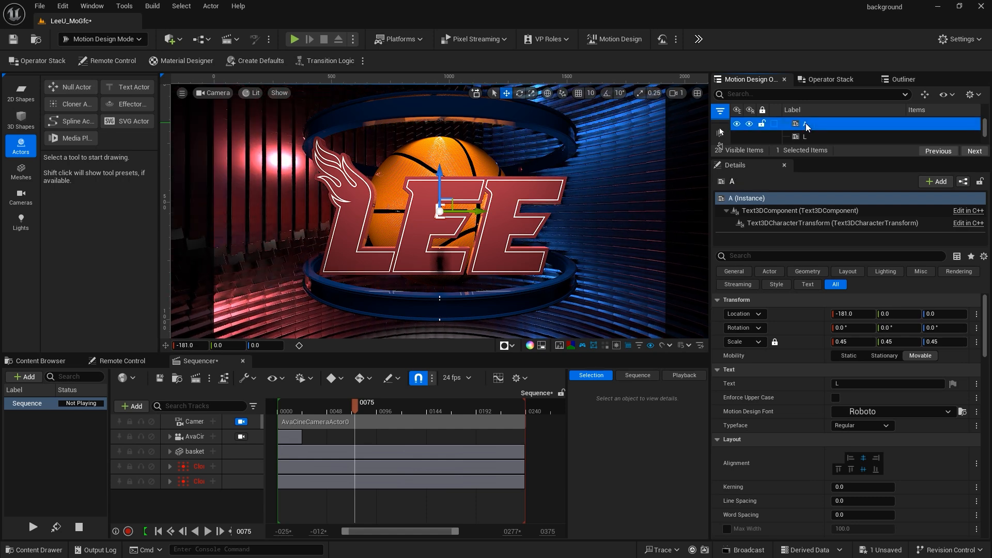
click(842, 382)
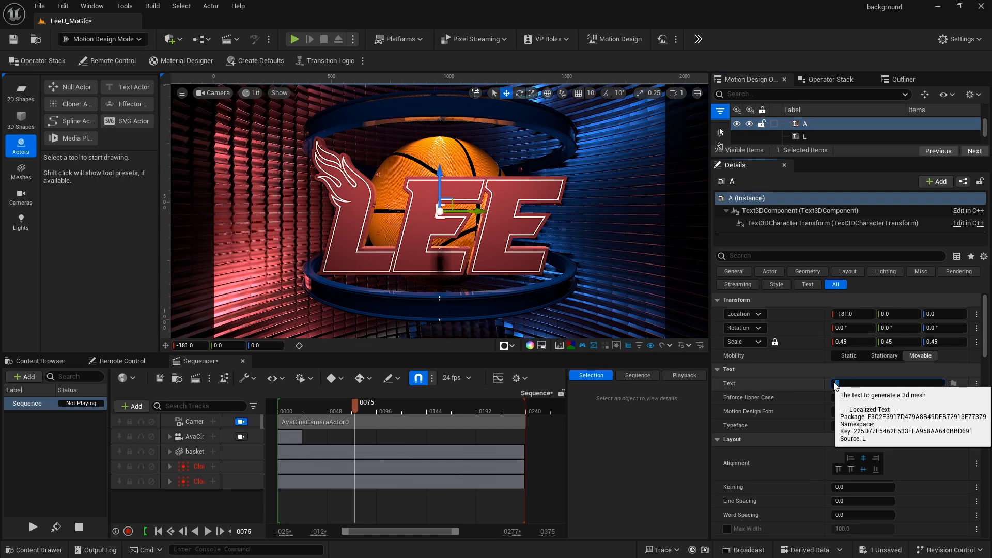
key(Return)
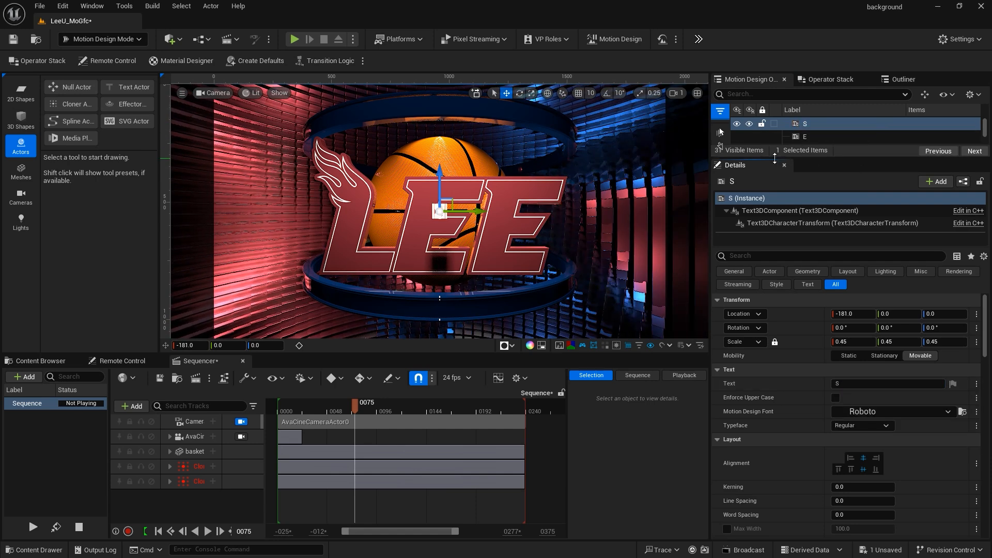
Step: Enlarge the outliner, select the six letter actors from S to F and set their X location to 0
drag(781, 160, 781, 244)
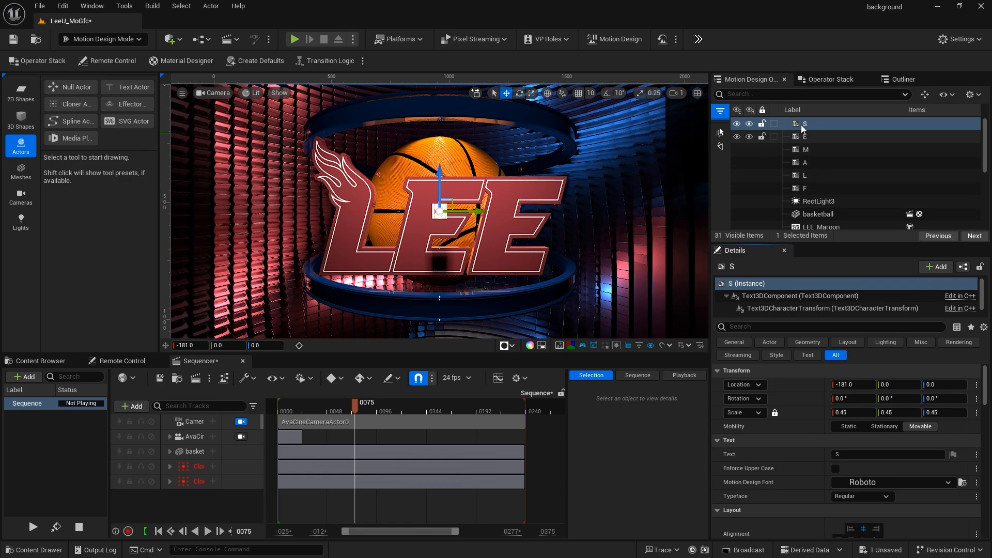
shift+click(808, 187)
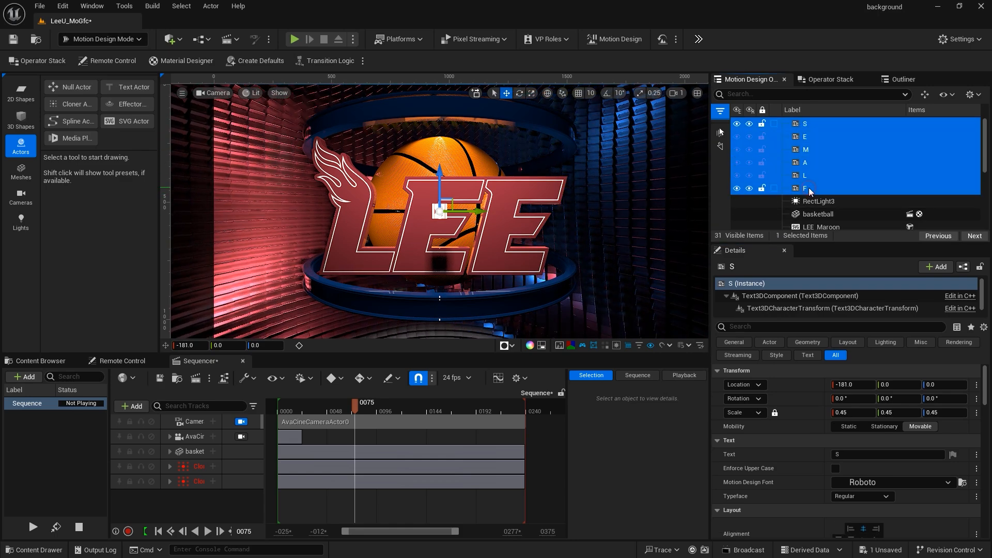
click(850, 338)
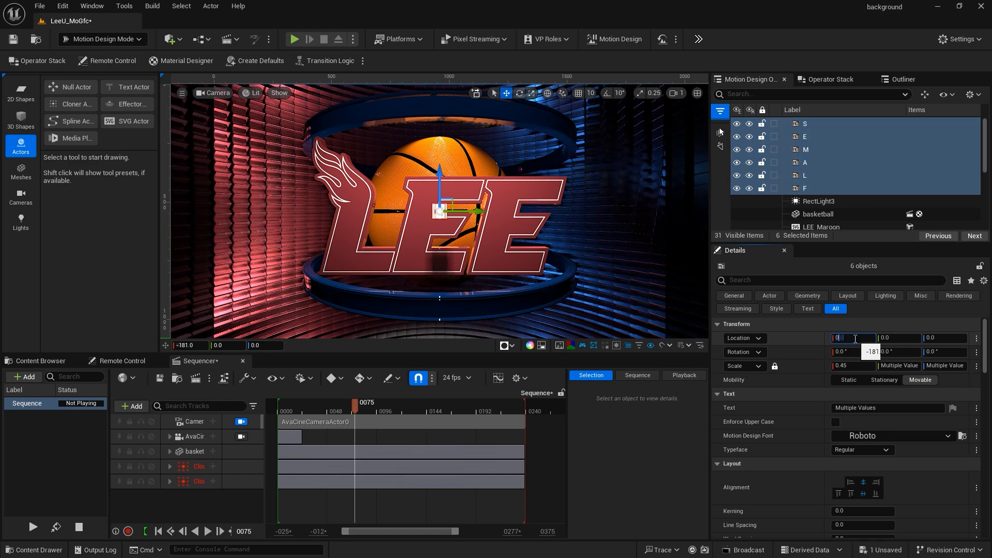
text(0)
key(Return)
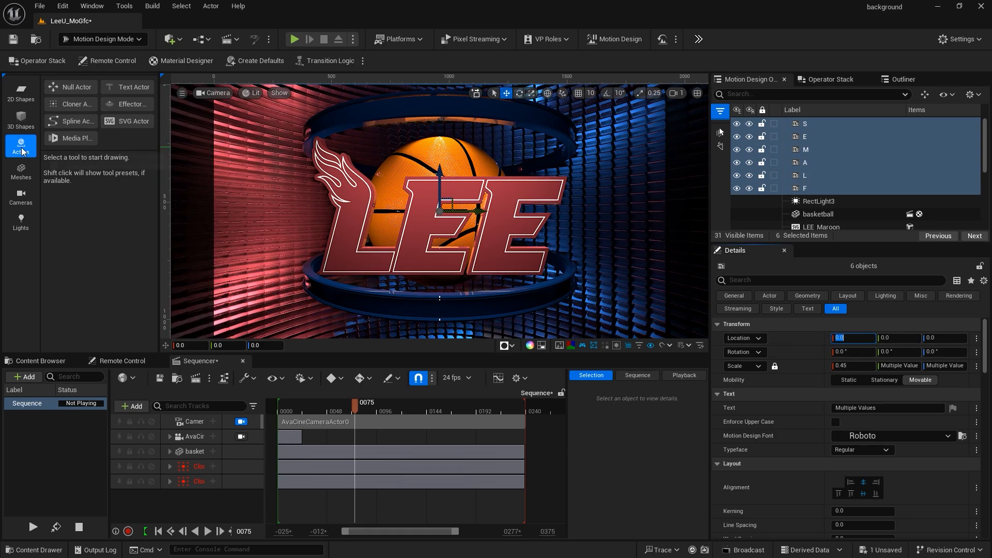
Step: Add a Cloner actor to the scene and delete its DefaultCube child
click(76, 103)
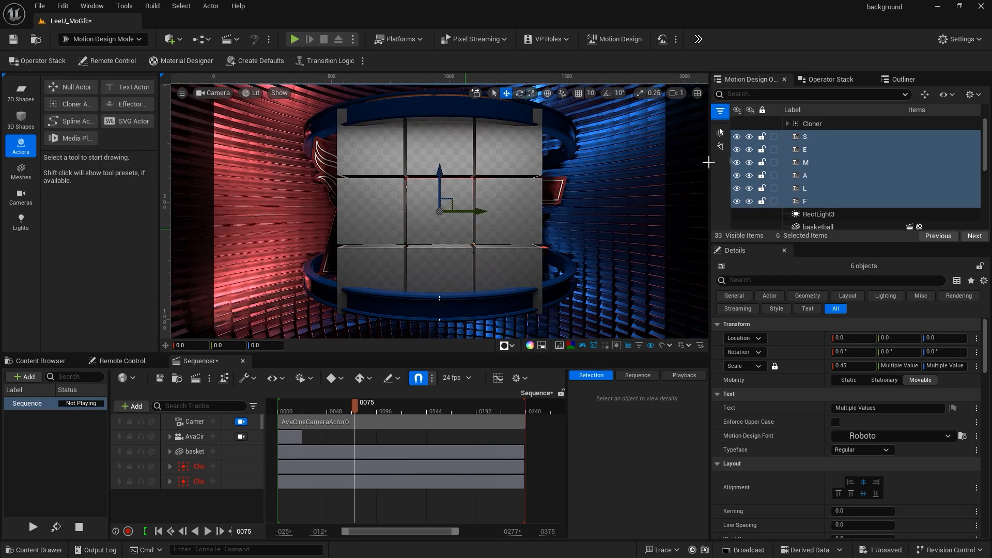
click(787, 123)
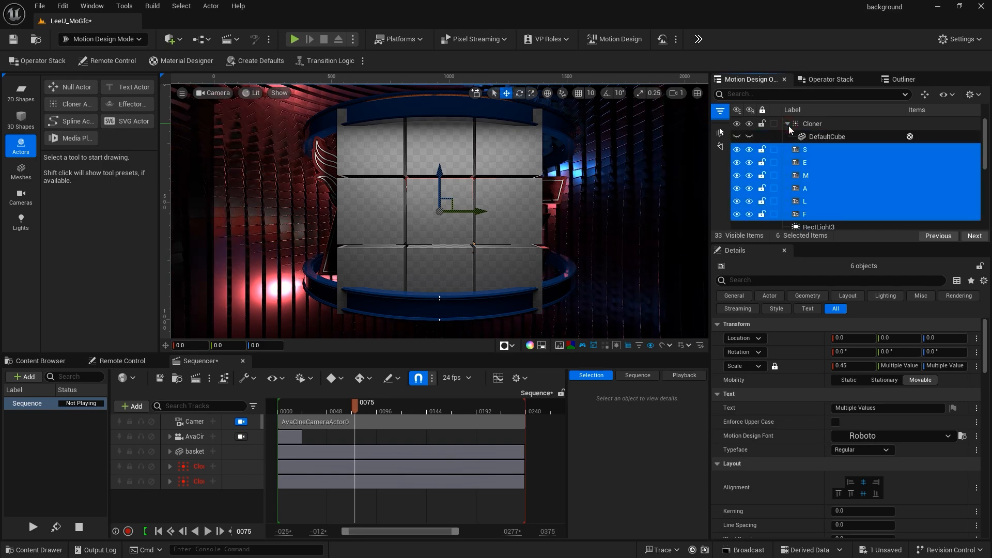
click(811, 127)
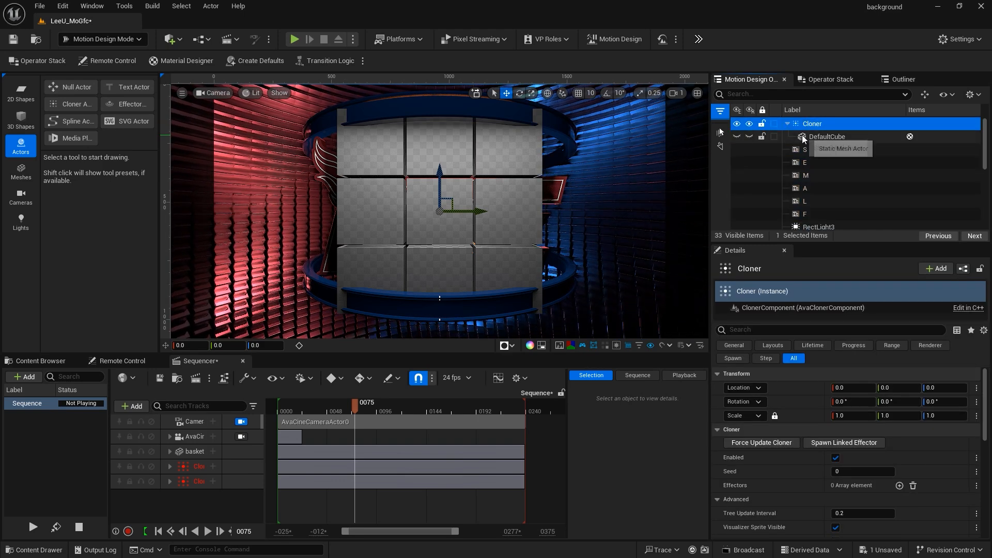
click(803, 137)
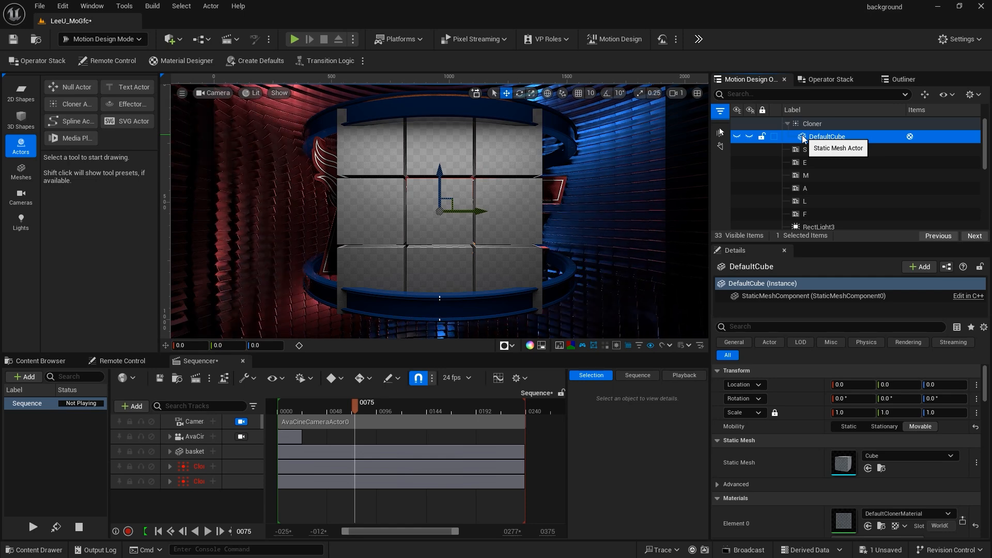
key(Delete)
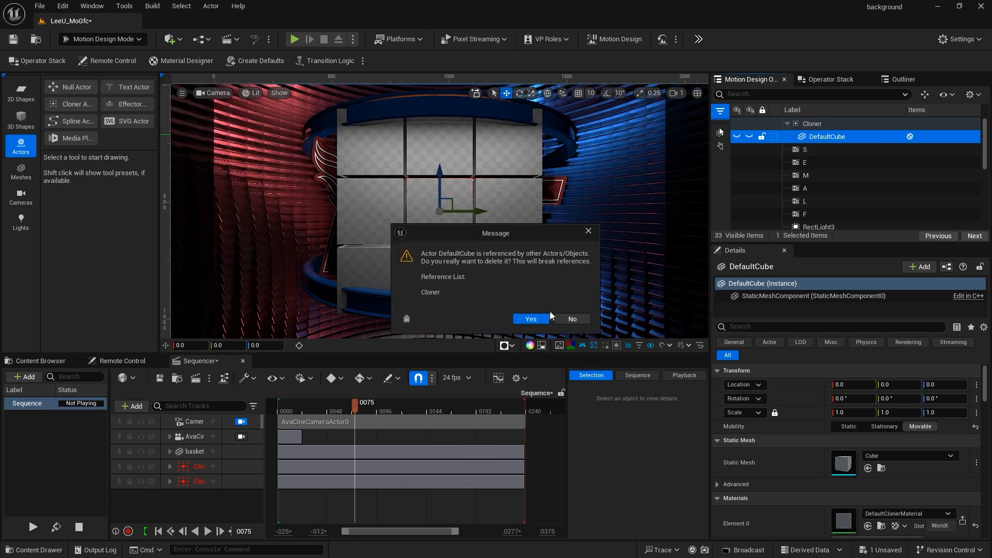
click(531, 320)
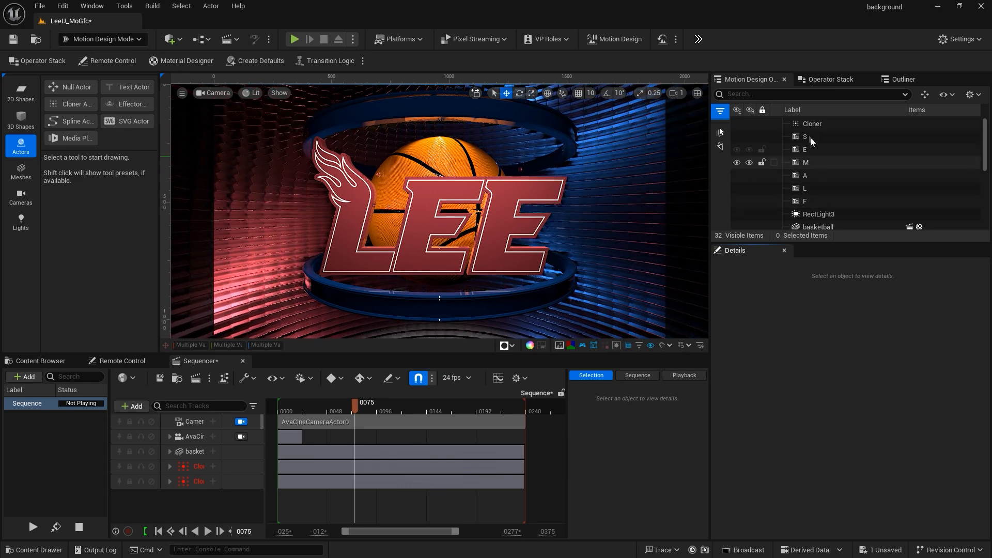
Step: Parent the six letter actors S, E, M, A, L and F to the Cloner and select the Cloner
click(795, 138)
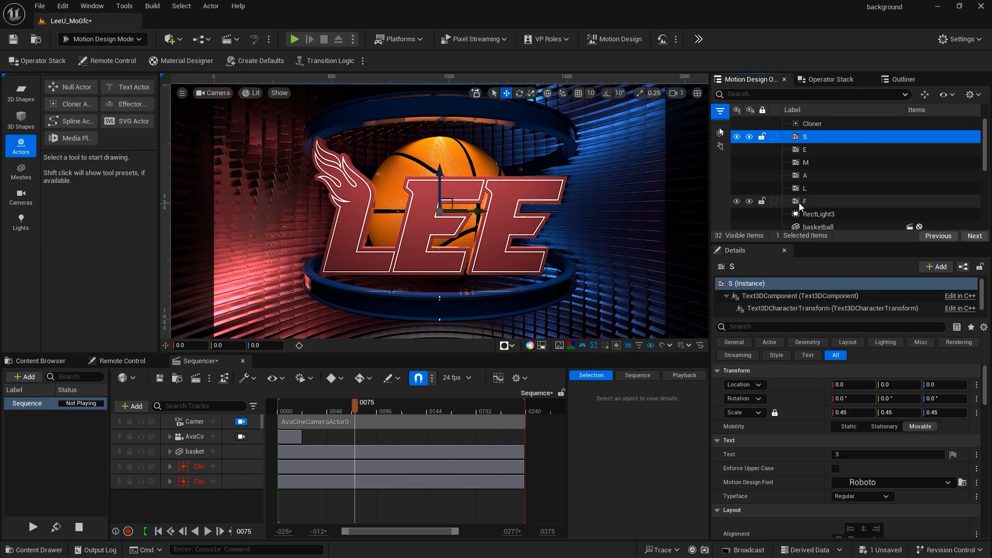
shift+click(804, 201)
mouse_move(804, 144)
mouse_down()
mouse_move(817, 125)
mouse_move(808, 129)
mouse_up()
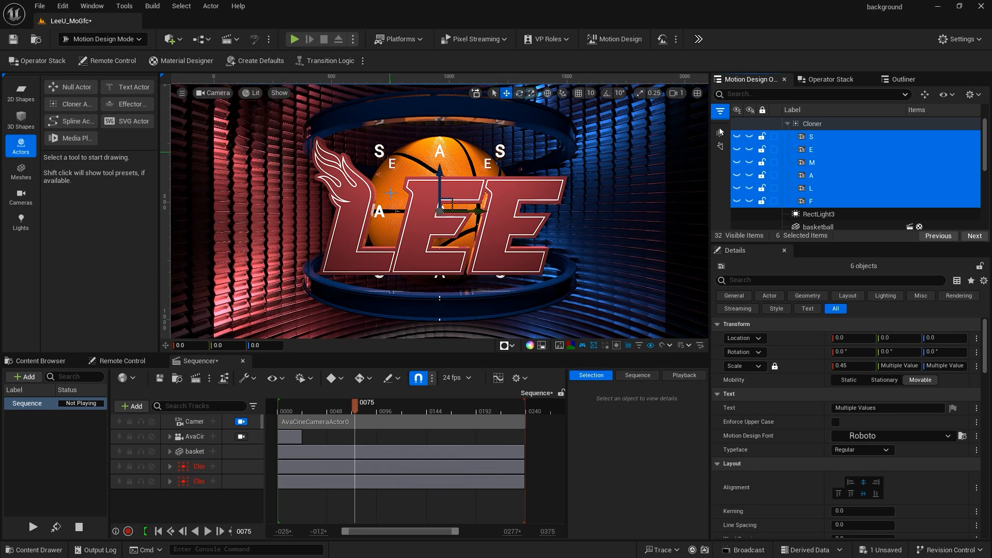
click(809, 123)
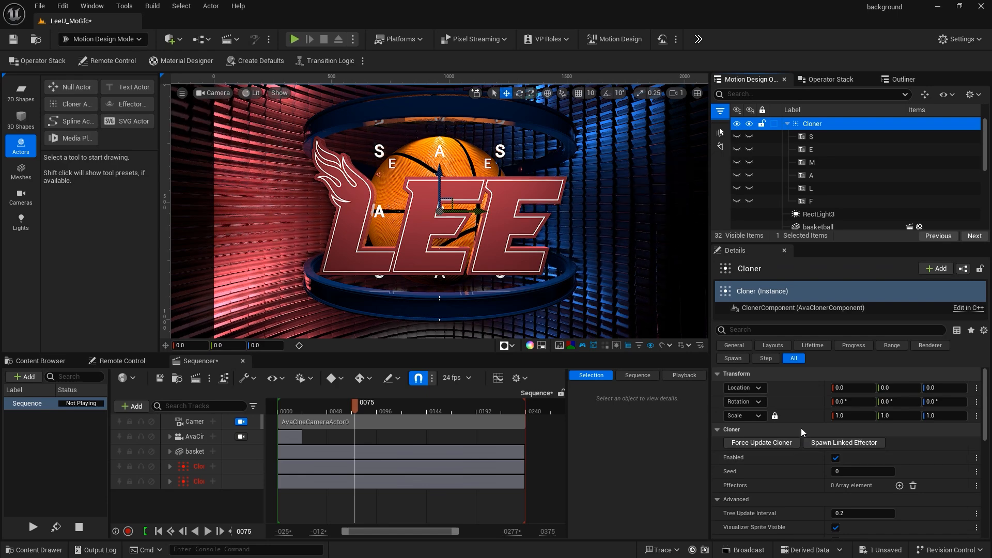
Step: Change the Cloner's layout from Grid to Circle and set its count to 36
scroll(801, 428, down, 3)
click(716, 439)
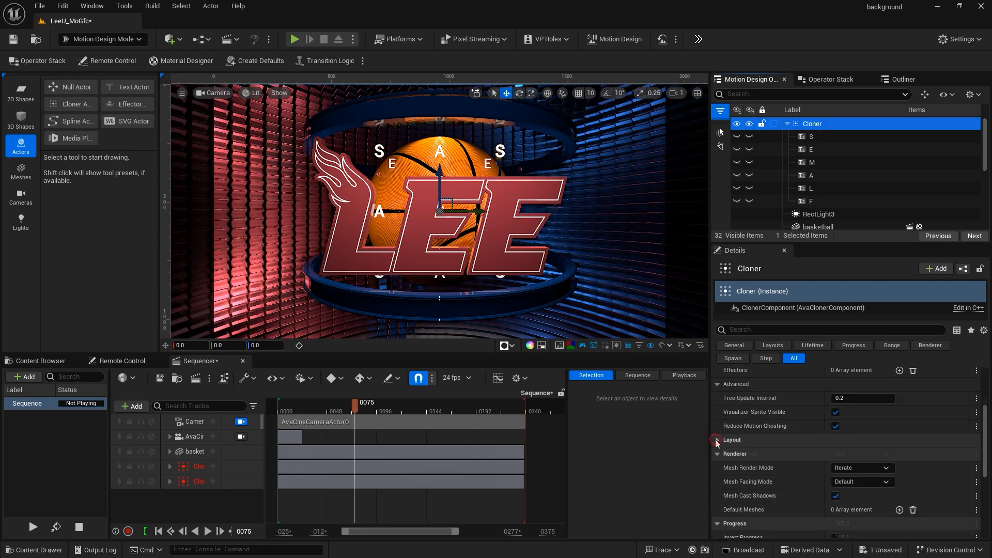
scroll(801, 411, down, 3)
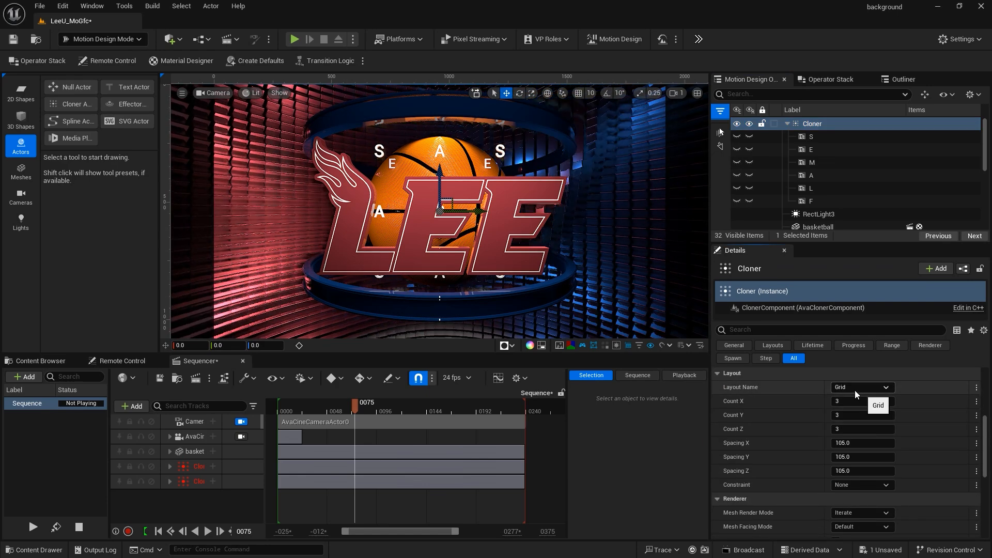
click(854, 387)
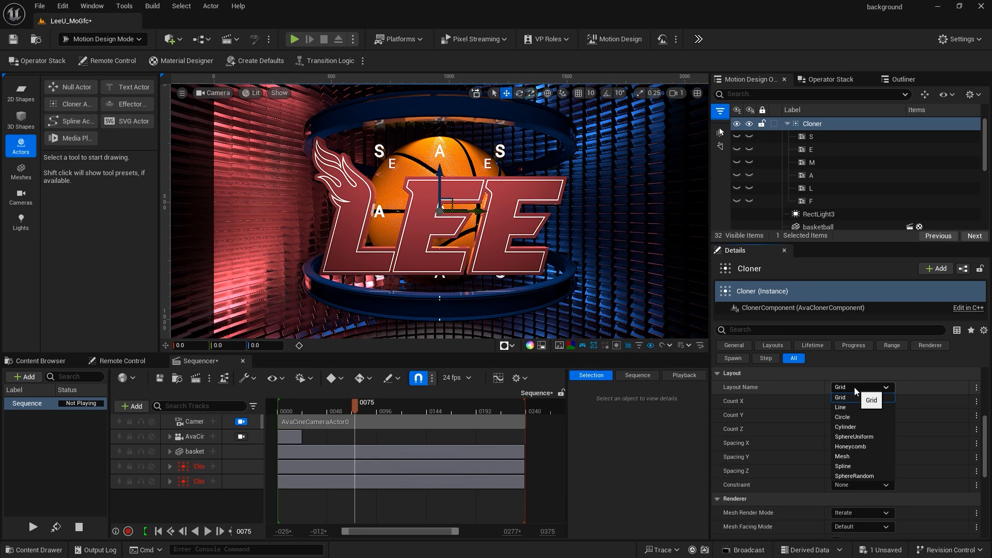
click(850, 416)
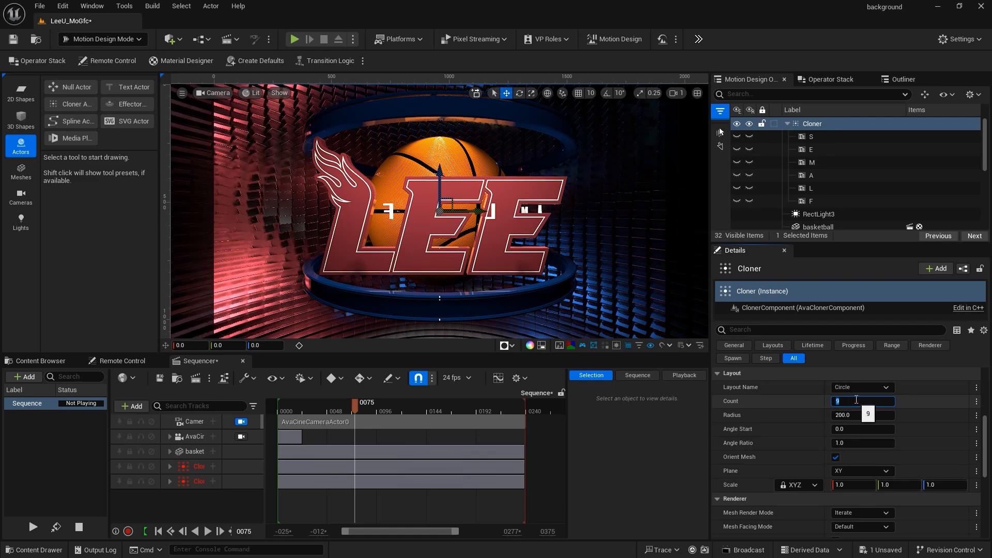
text(36)
key(Return)
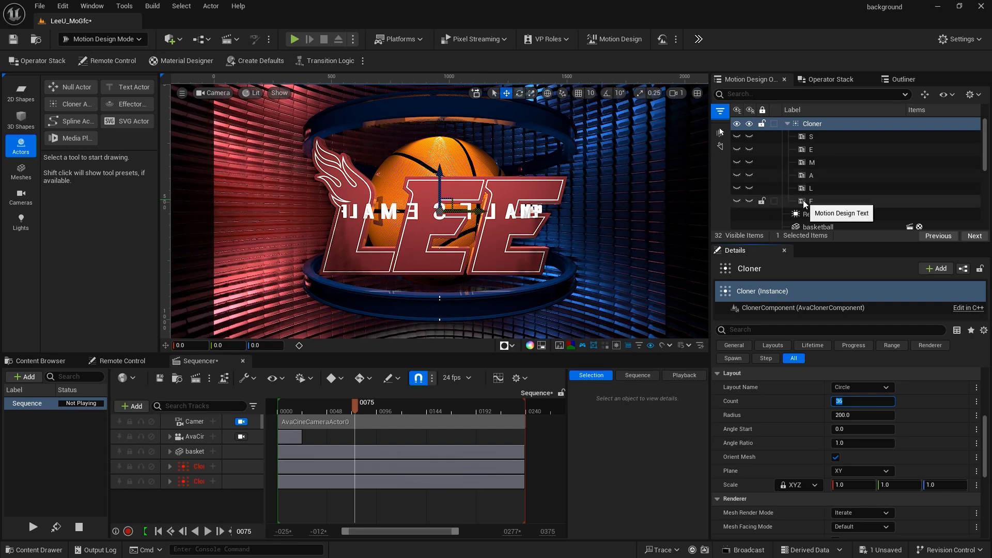
Step: Select the six letter actors from S to F and set their Z rotation to 180 degrees
shift+click(804, 202)
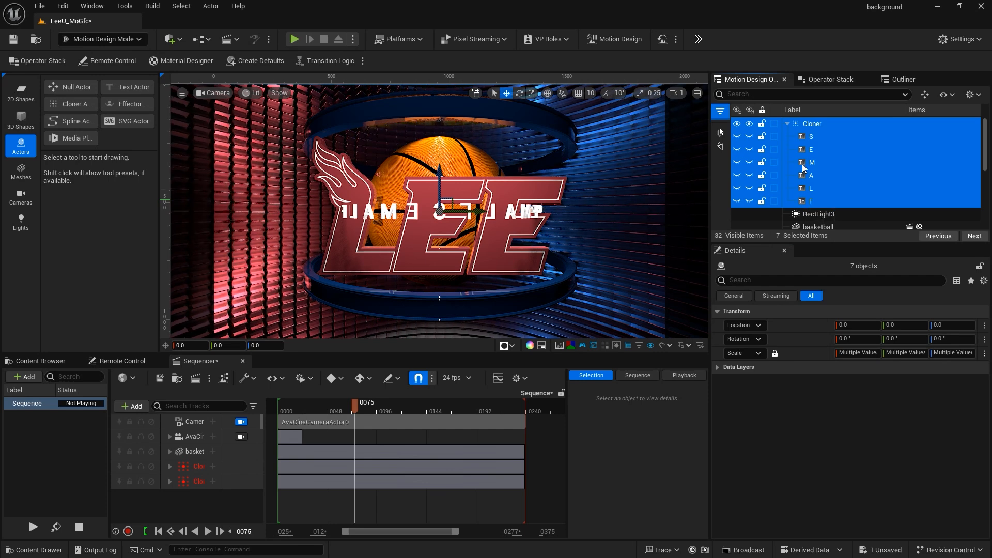
click(804, 136)
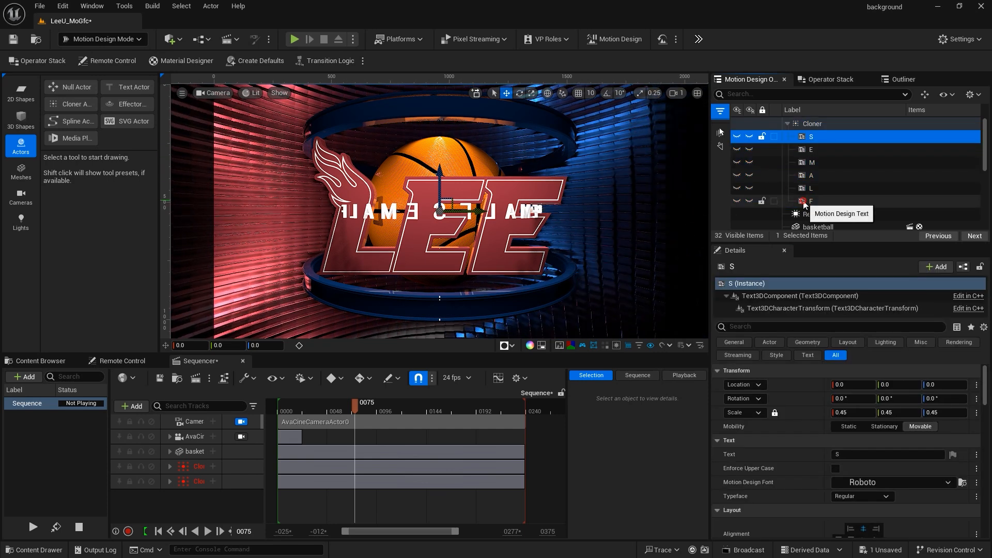
shift+click(804, 201)
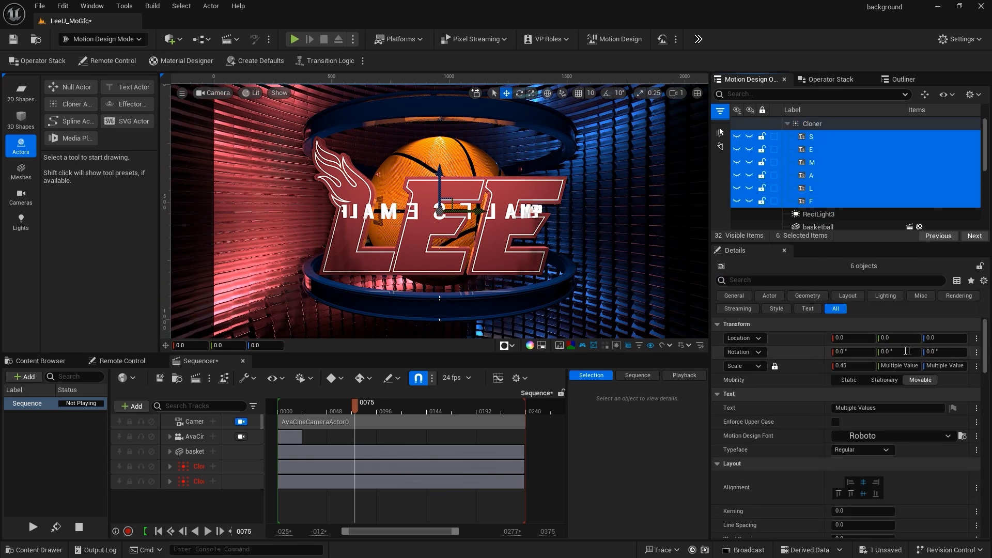
click(940, 352)
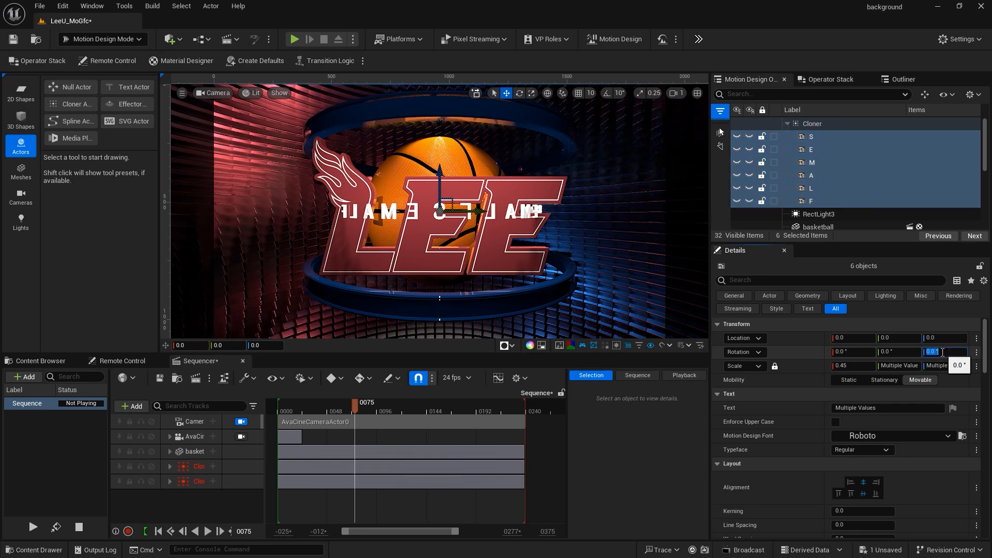
text(180)
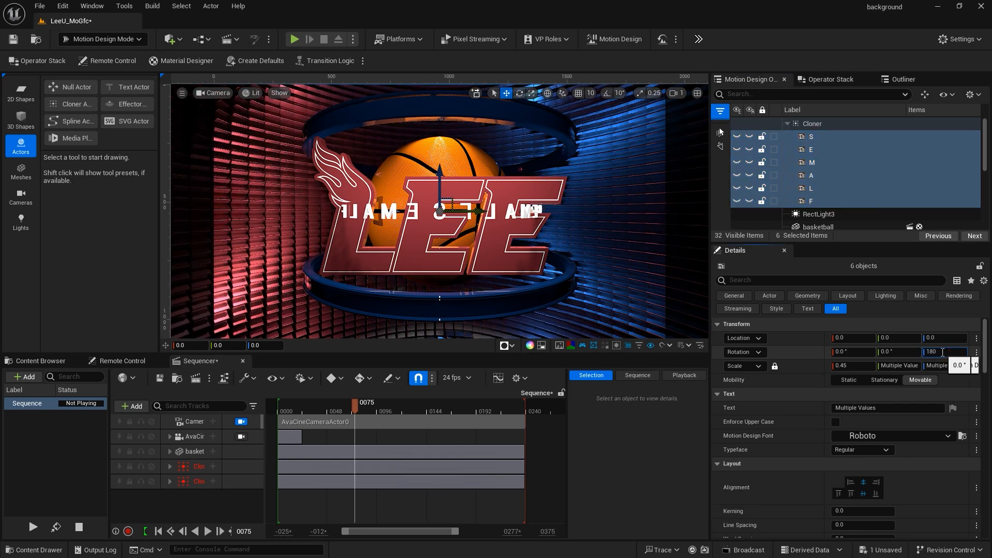
key(Return)
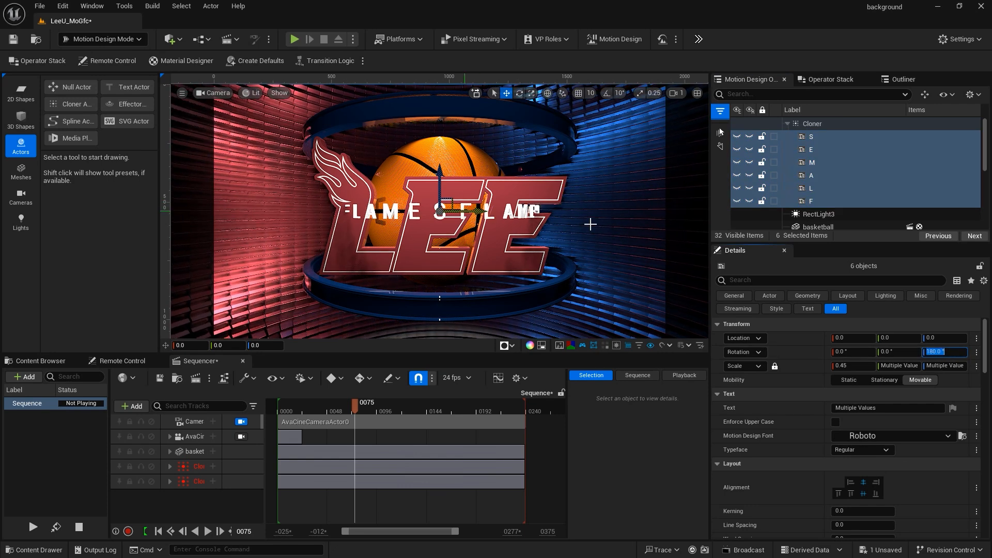
Step: Select the Cloner and increase its circle radius to about 252
click(811, 124)
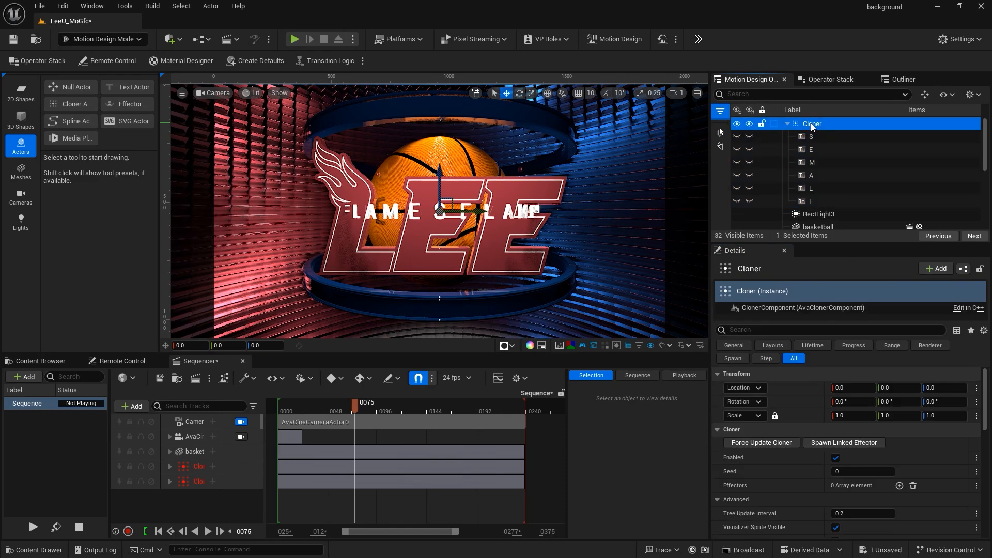
scroll(817, 403, down, 5)
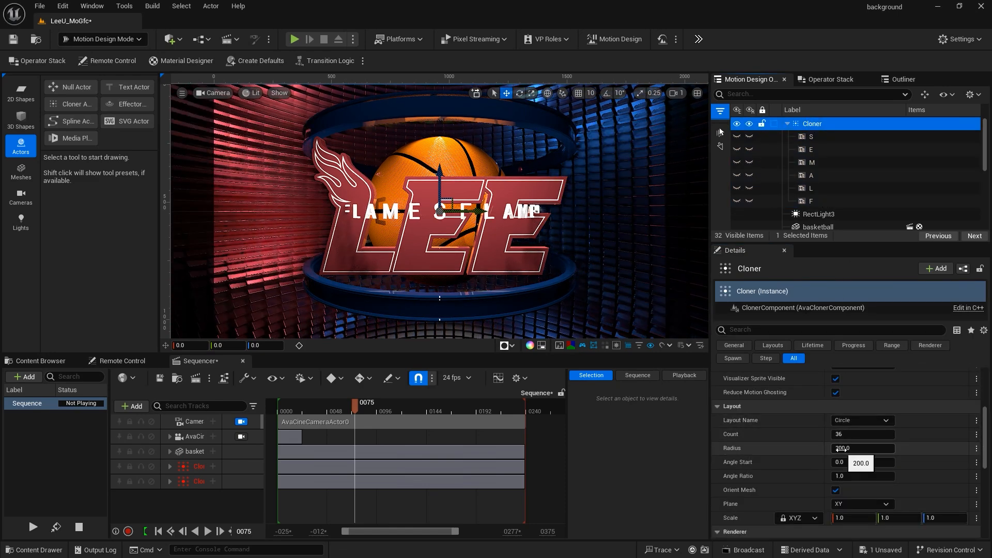
drag(826, 450, 868, 448)
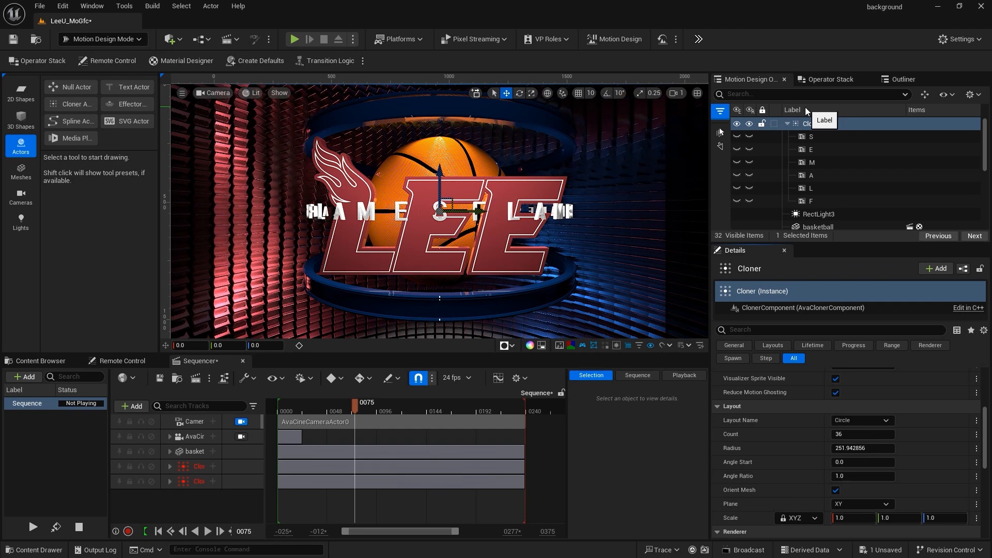
Step: Add a Null Actor with nothing selected and parent it to the Cloner above the letter S as a word gap
key(Escape)
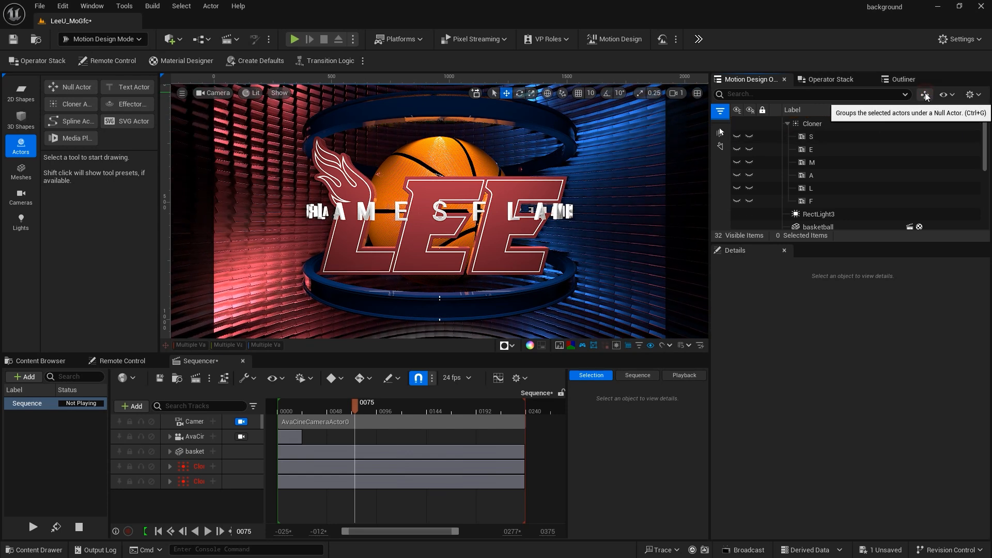
click(925, 95)
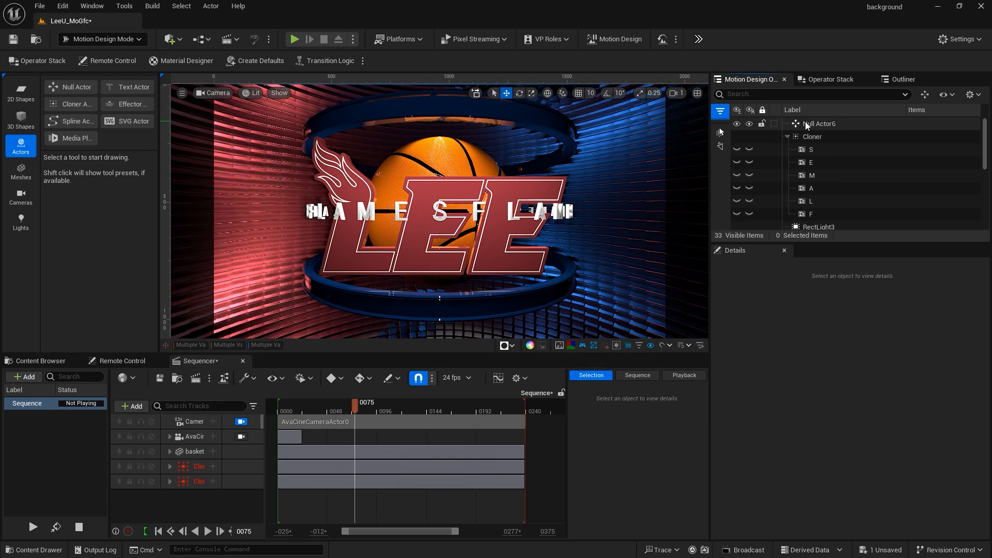
click(806, 125)
drag(806, 125, 812, 146)
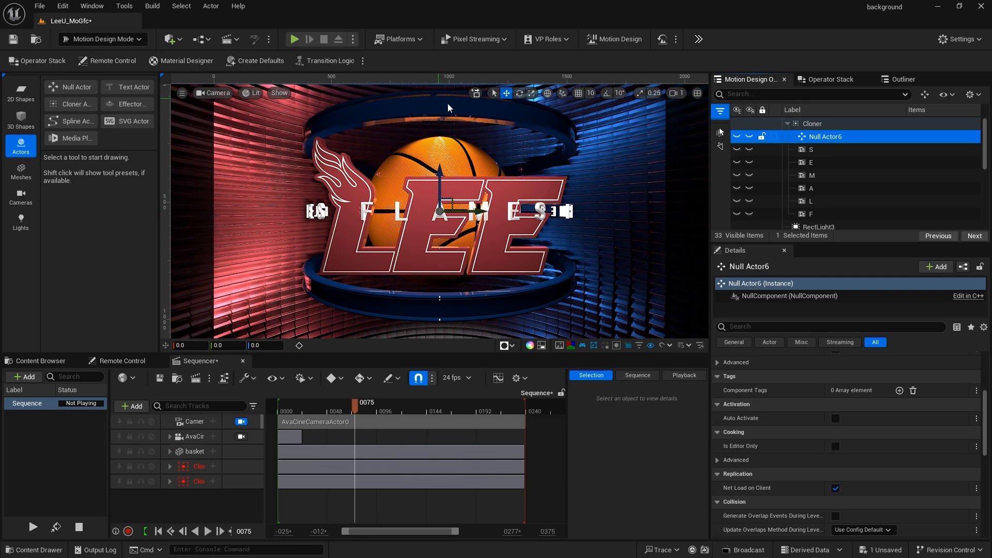
Step: Collapse the Cloner's hierarchy, select the Cloner and raise its Z location to 126
click(790, 124)
click(811, 125)
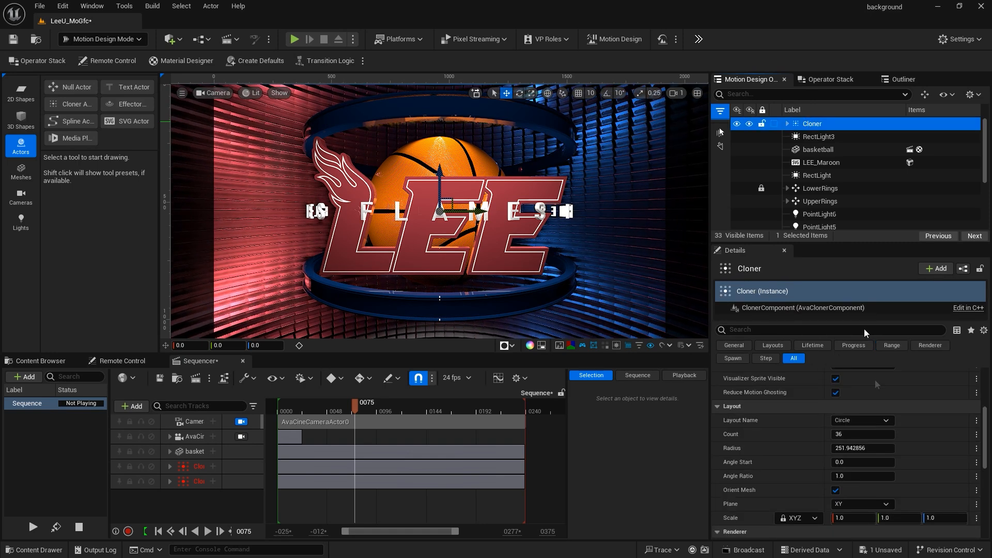
scroll(873, 403, up, 5)
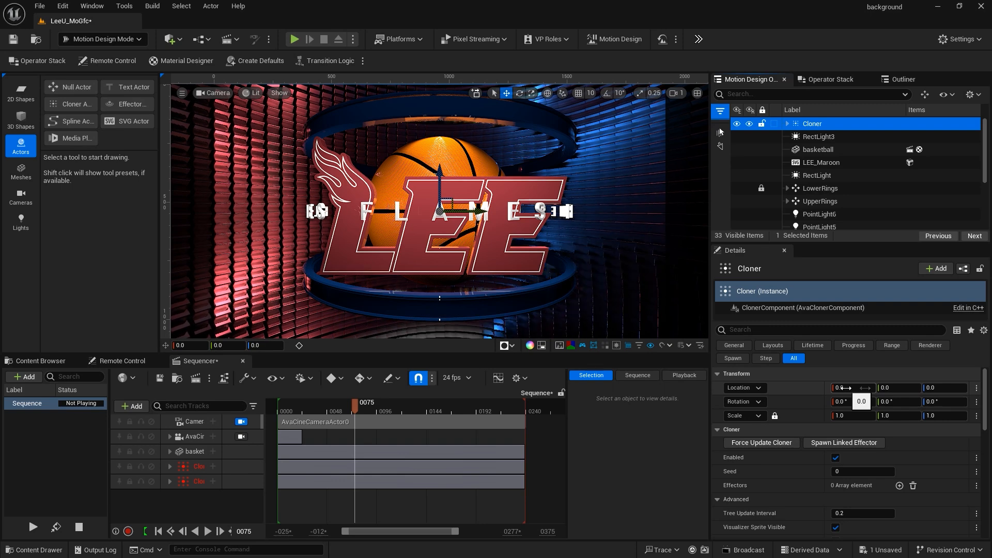
click(944, 388)
text(20)
key(Return)
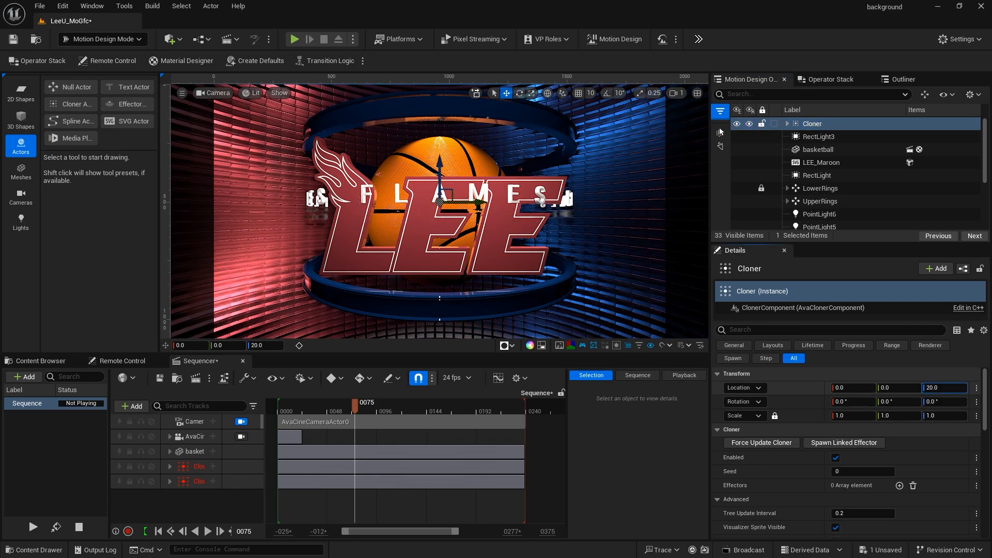
text(113)
key(Return)
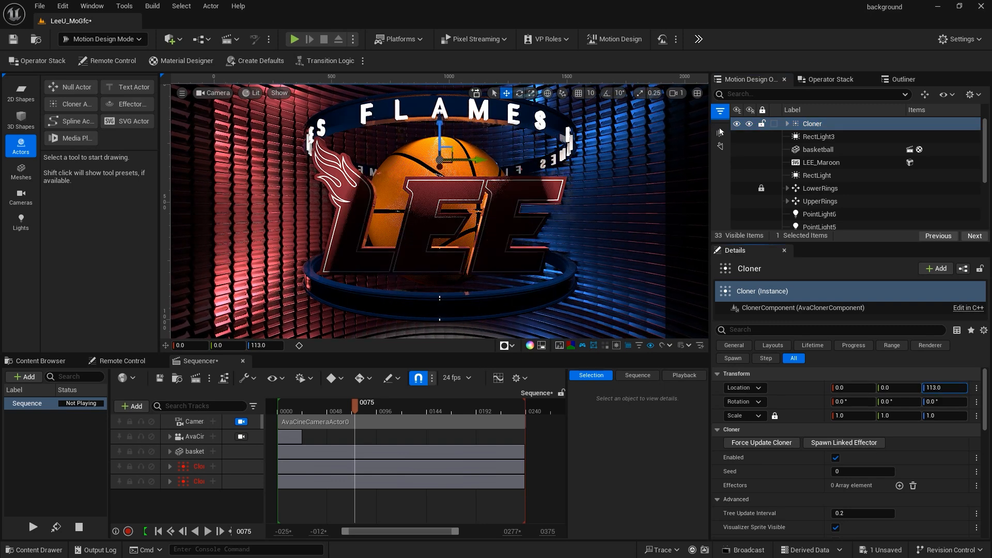
text(127)
key(Return)
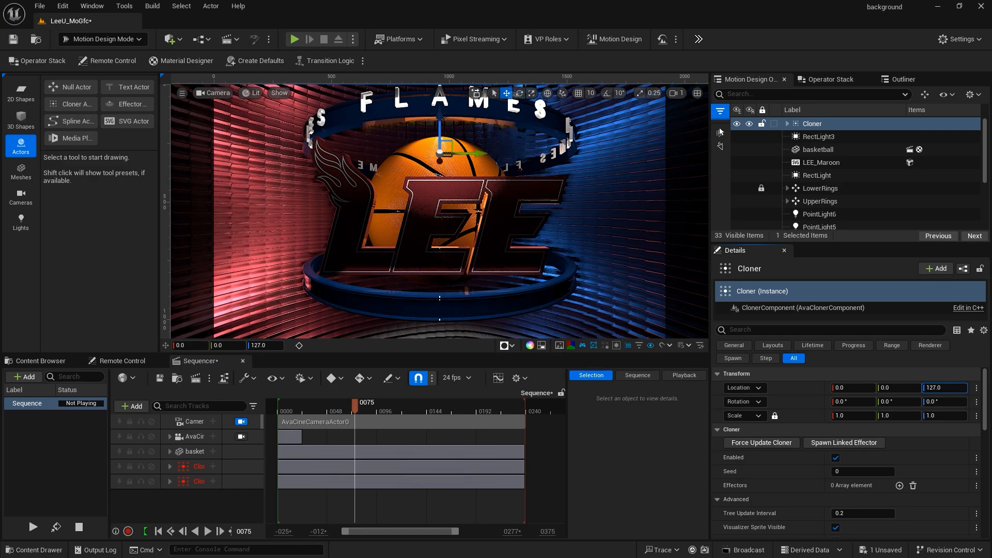
drag(932, 389, 931, 388)
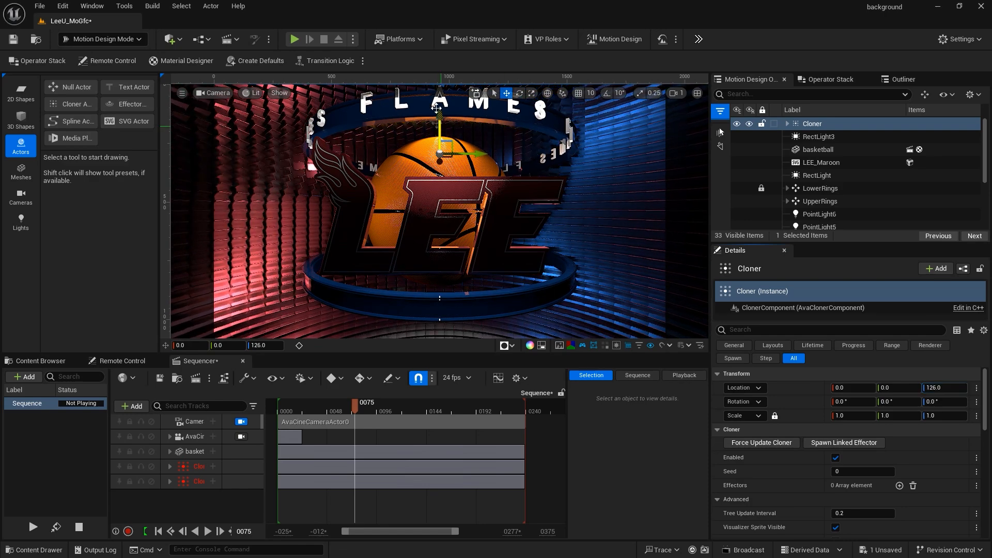
Step: Reselect the Cloner and set its X location to 138 and its Z location to 168
click(475, 122)
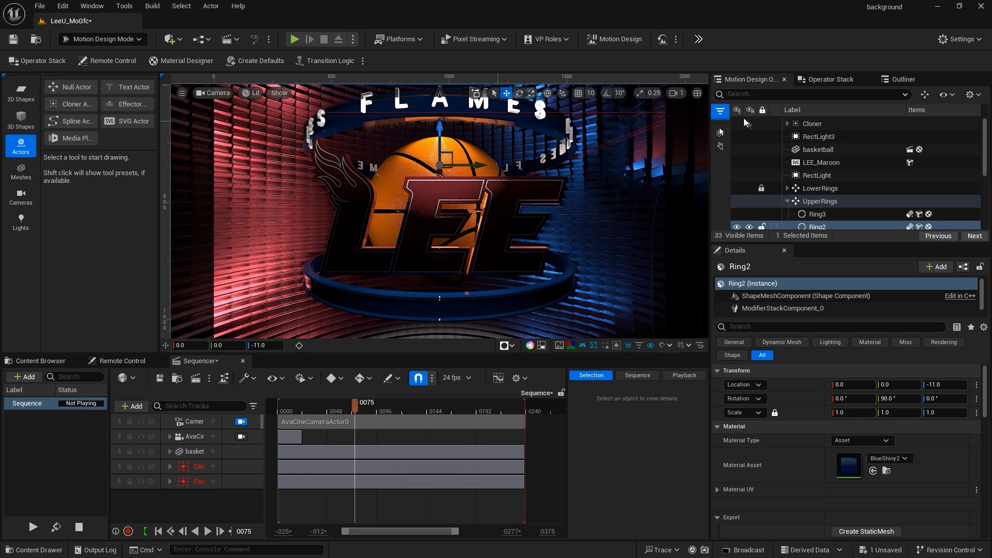
click(808, 122)
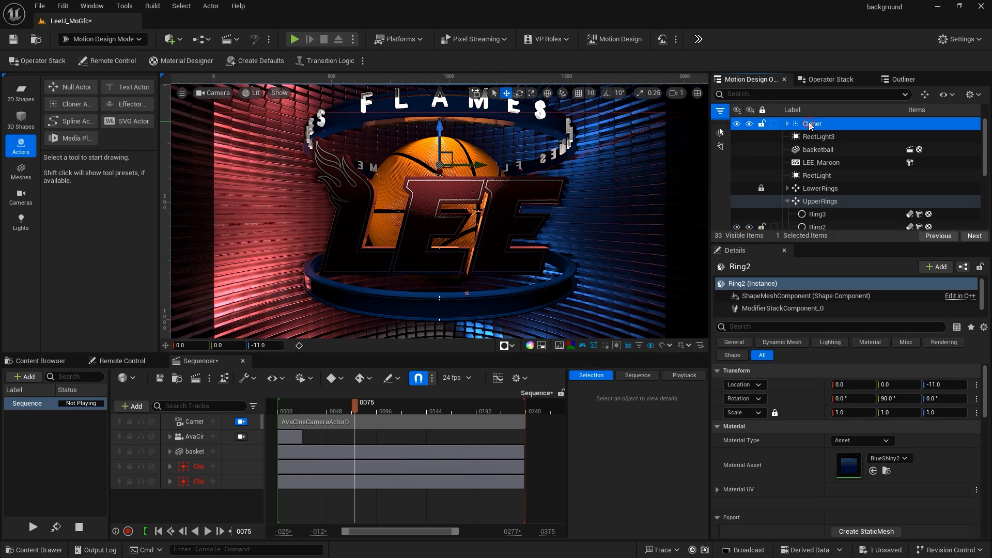
click(843, 388)
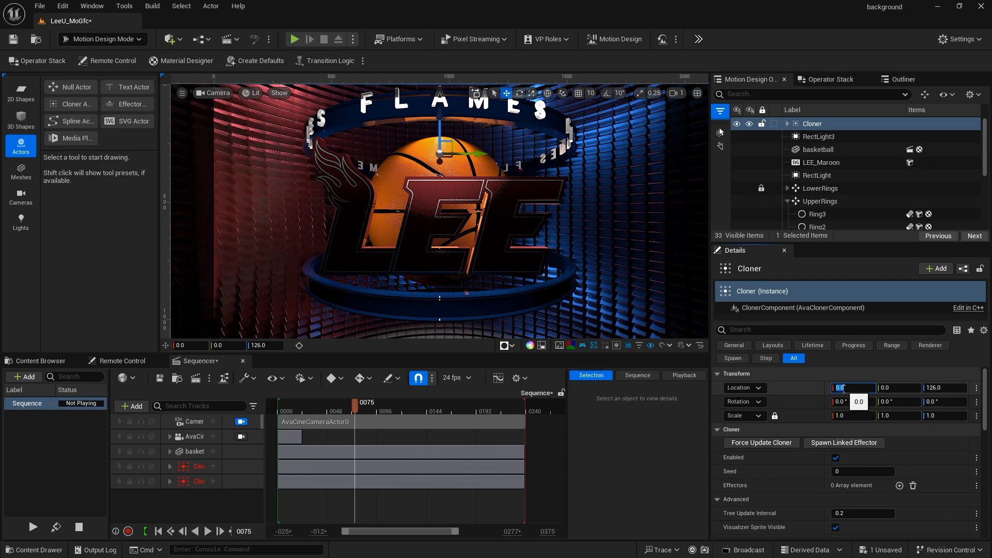
text(13)
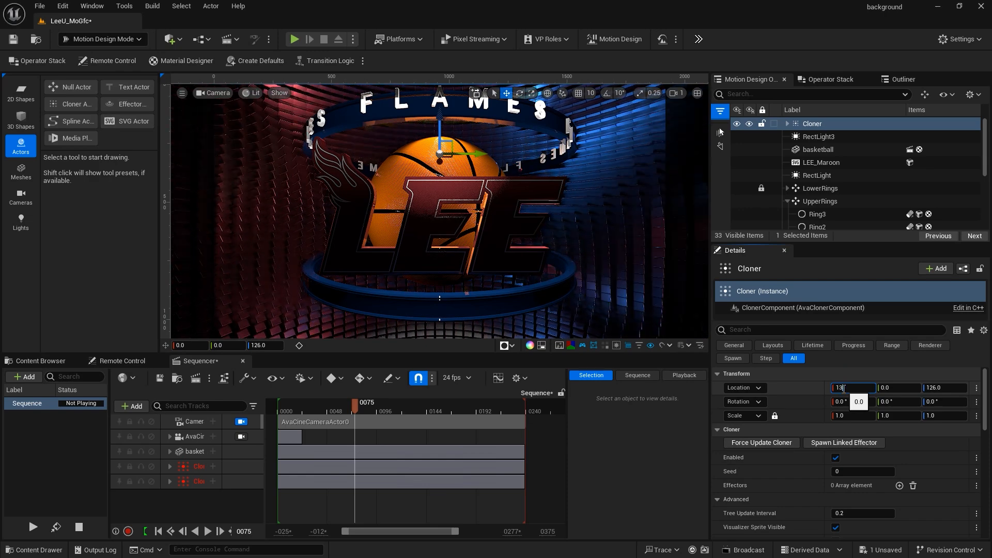
text(0)
key(Return)
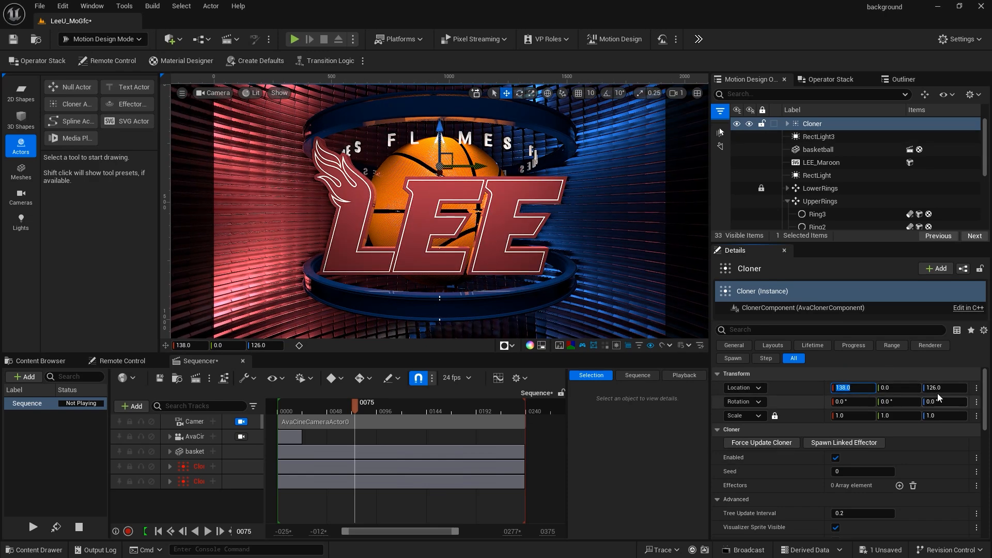
drag(936, 388, 945, 387)
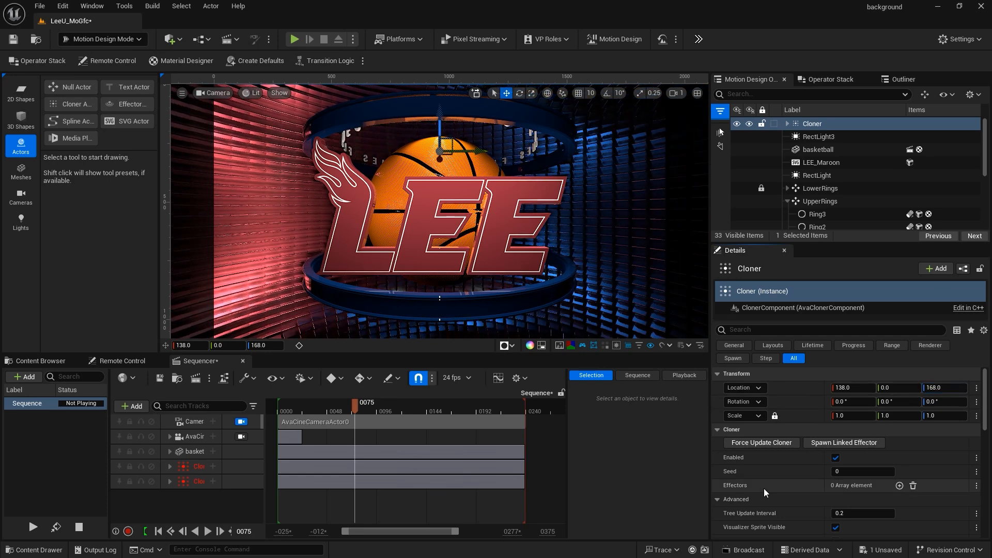
Step: Increase the Cloner's circle radius to about 325 and lower its Z location to 147
scroll(764, 488, down, 3)
scroll(766, 488, down, 3)
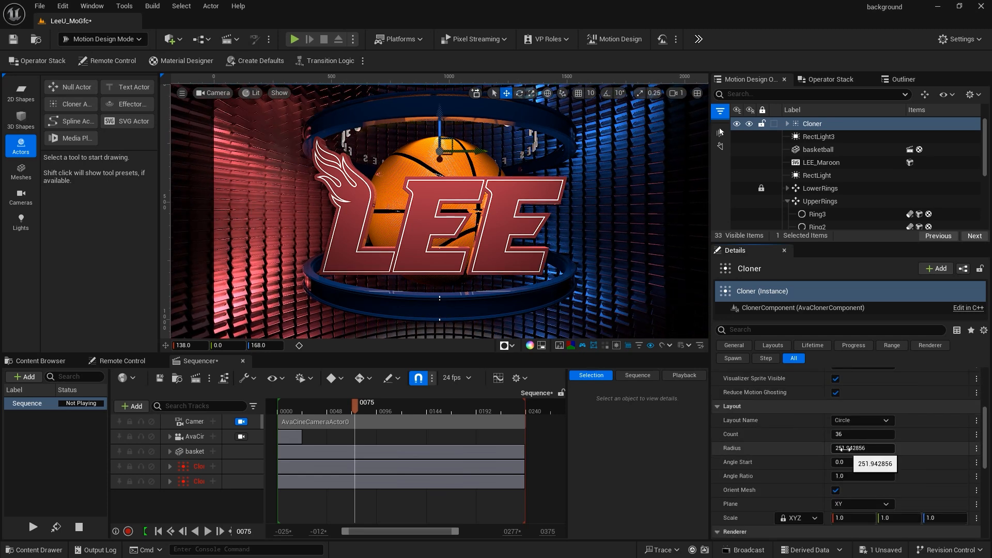
click(840, 448)
drag(840, 447, 850, 448)
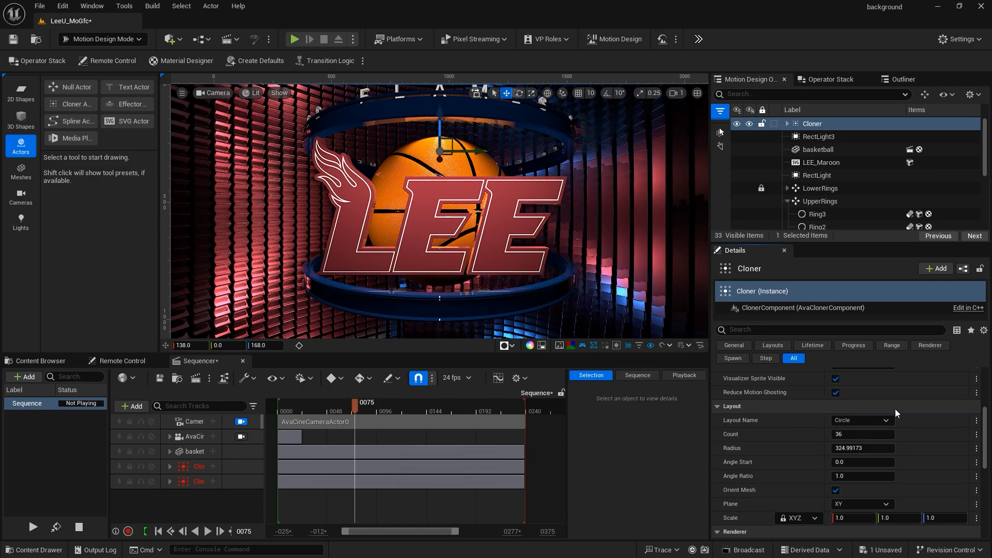
scroll(894, 408, up, 10)
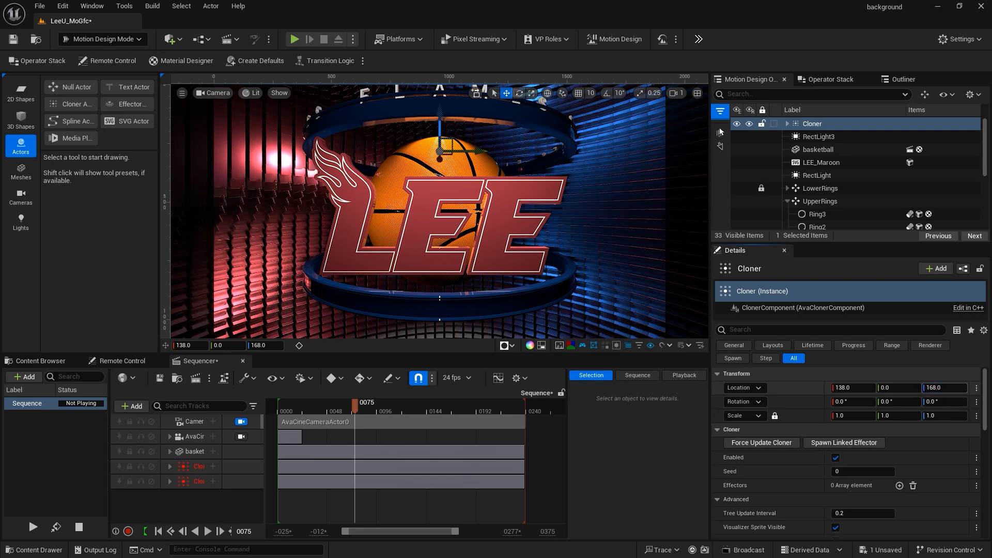
drag(945, 388, 938, 387)
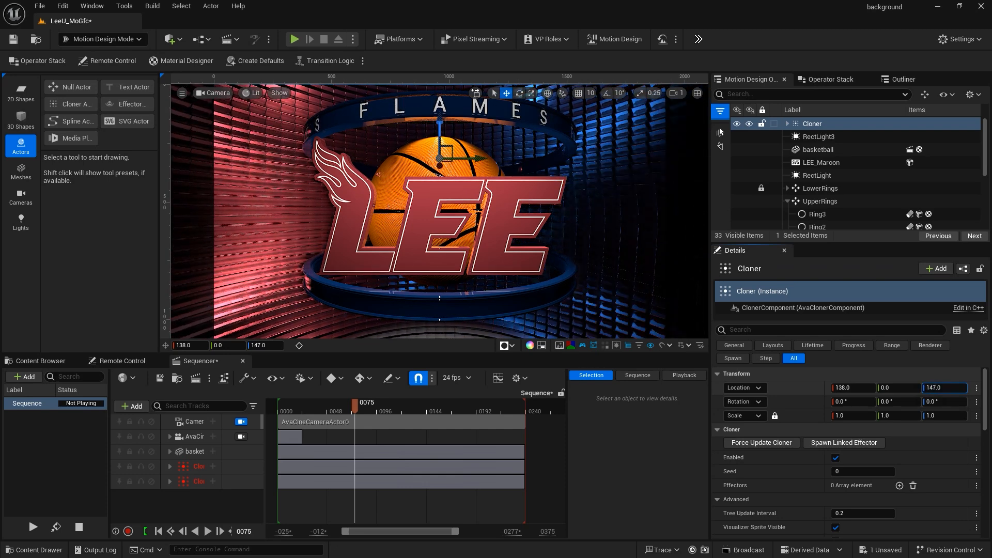
Step: Set the Cloner's circle layout radius to 328
scroll(901, 451, down, 3)
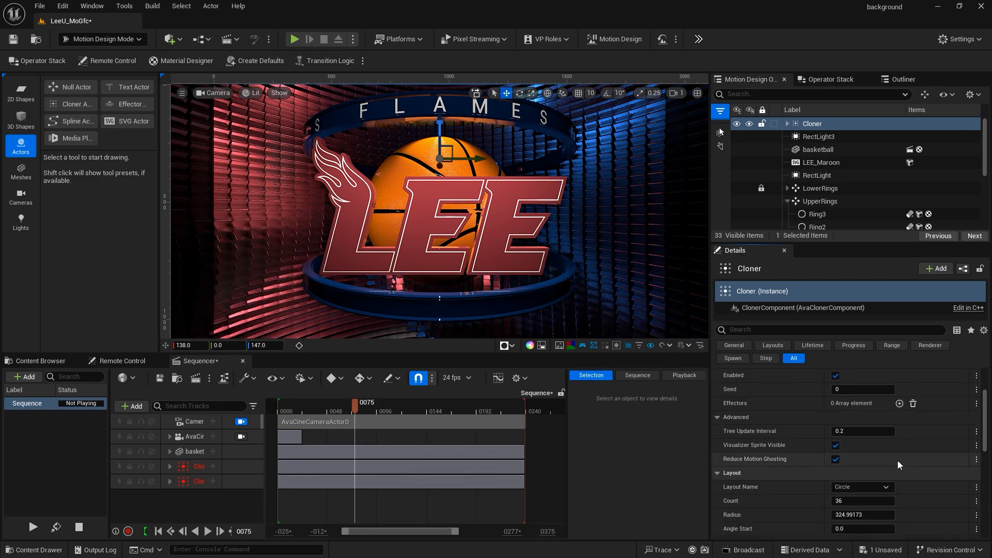
scroll(898, 465, down, 2)
click(844, 481)
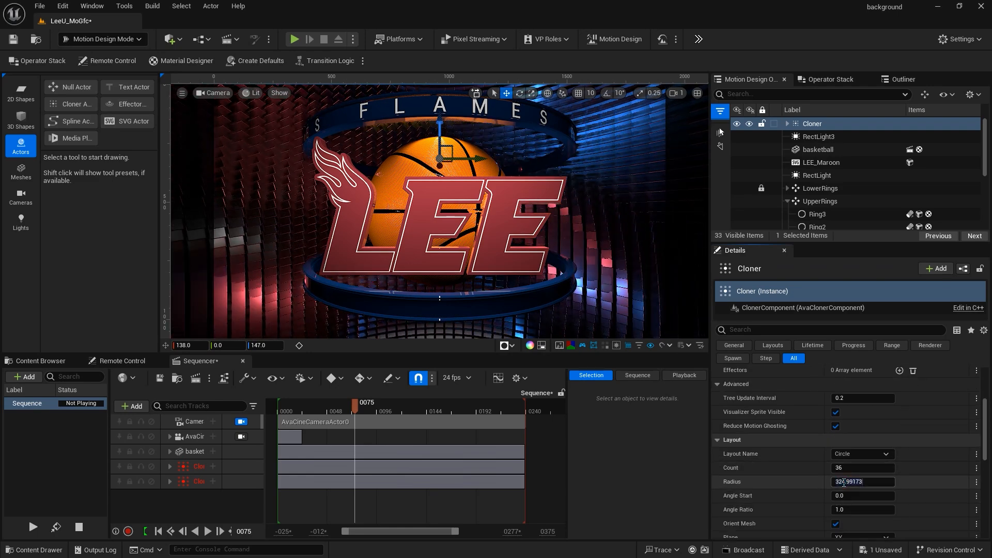
text(330)
key(Return)
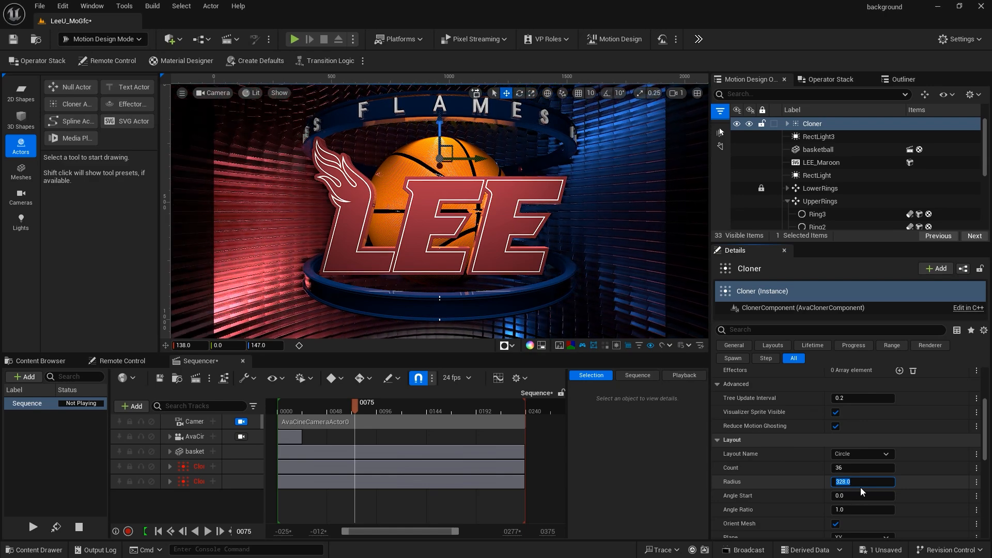
Step: Expand the Cloner's hierarchy and set its circle layout count to 49
click(787, 124)
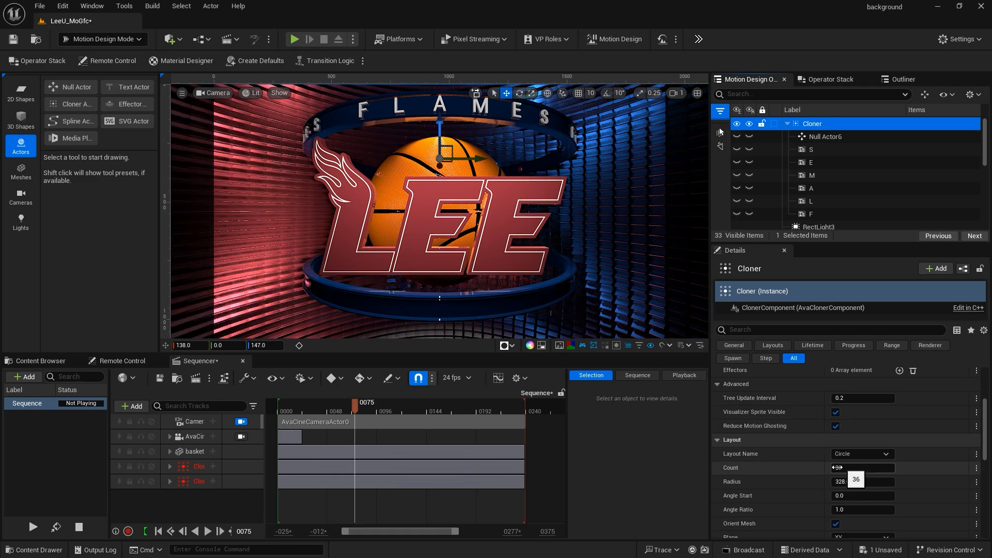
click(837, 468)
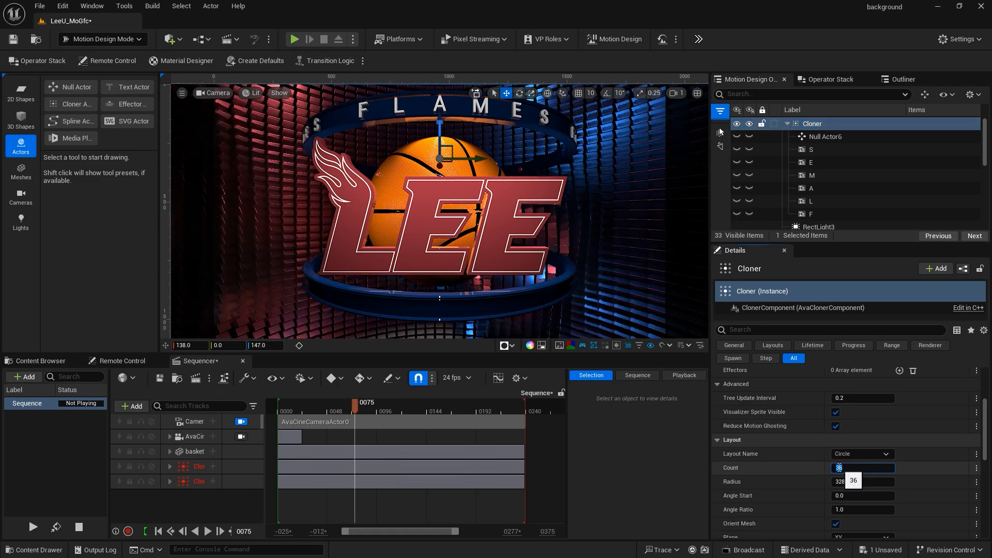
text(42)
key(Return)
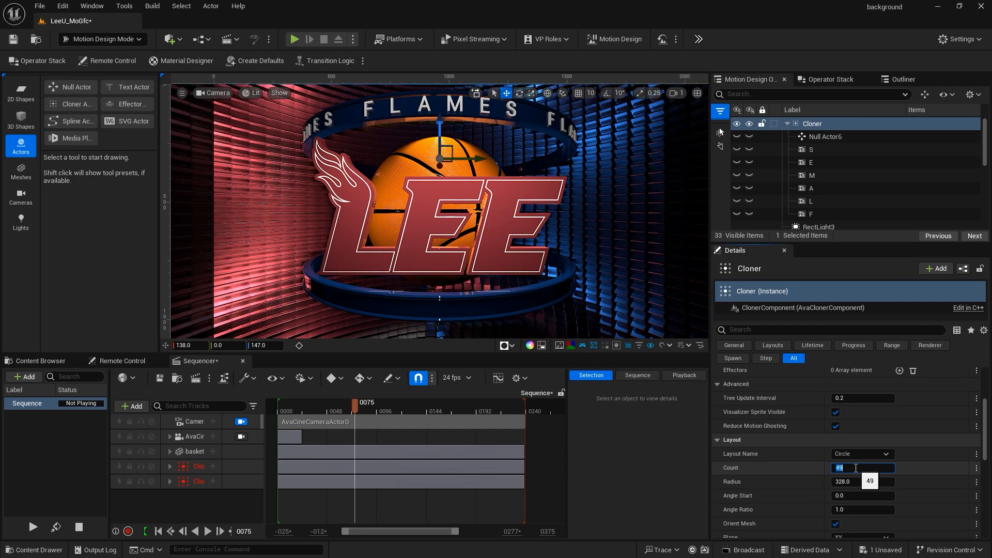
key(Return)
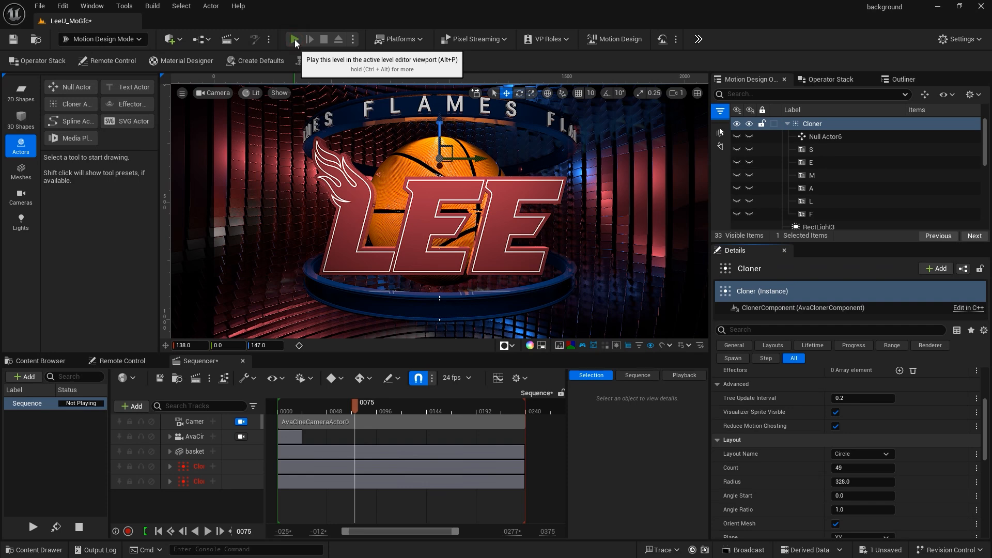
Step: Run the level in play mode to check how the cloned letters render, and stop it
click(294, 39)
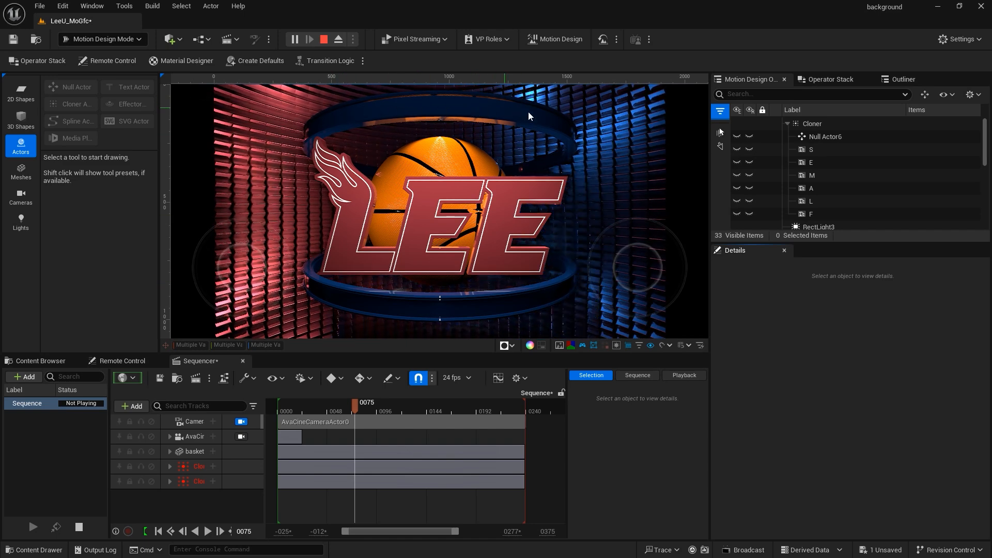
click(323, 41)
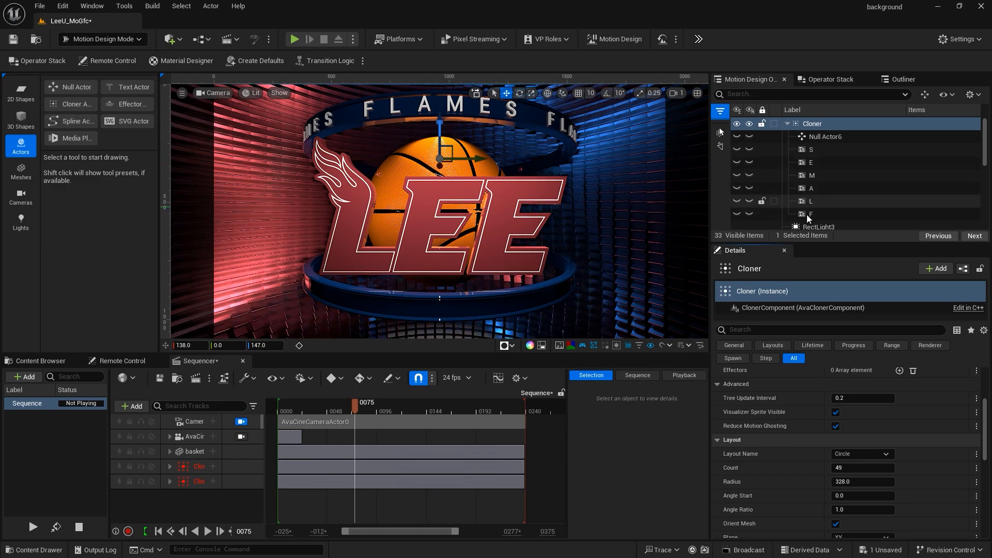
click(787, 124)
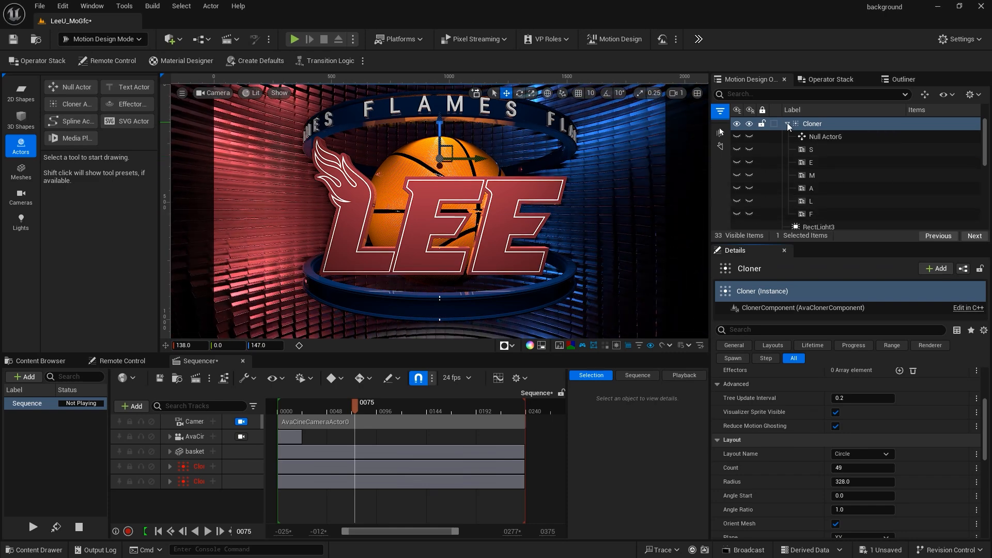
click(809, 128)
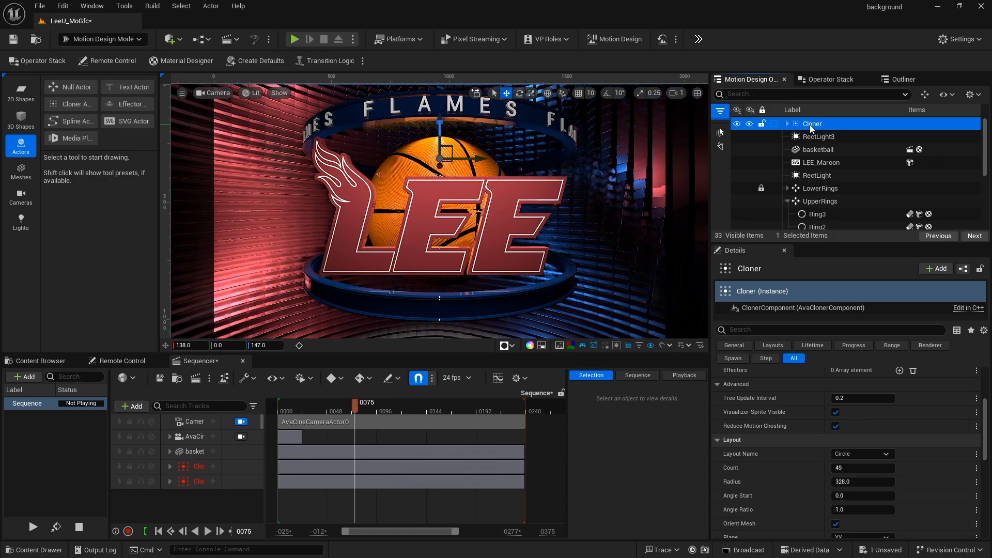
Step: Select the letters S through F under the Cloner and convert them to static meshes in Modeling mode
click(786, 124)
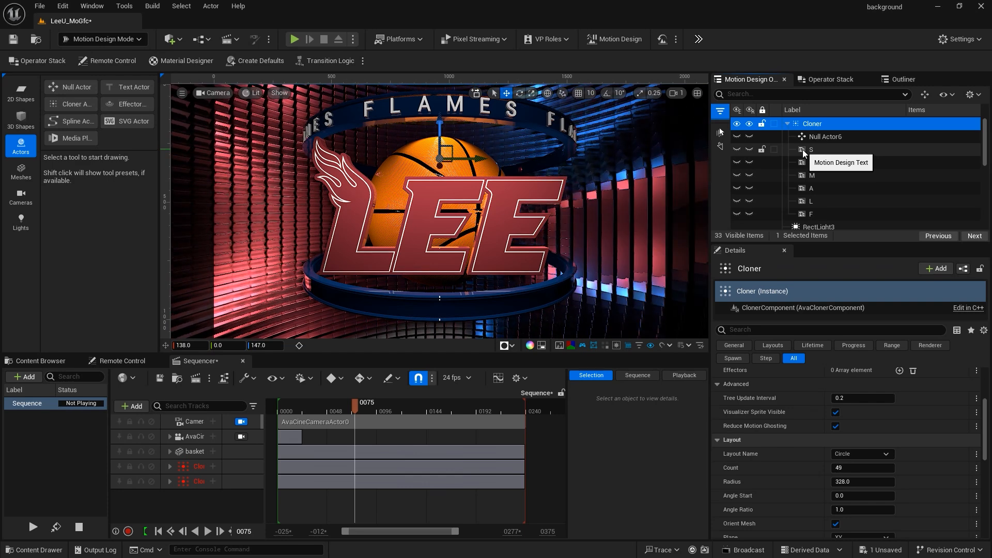
click(808, 212)
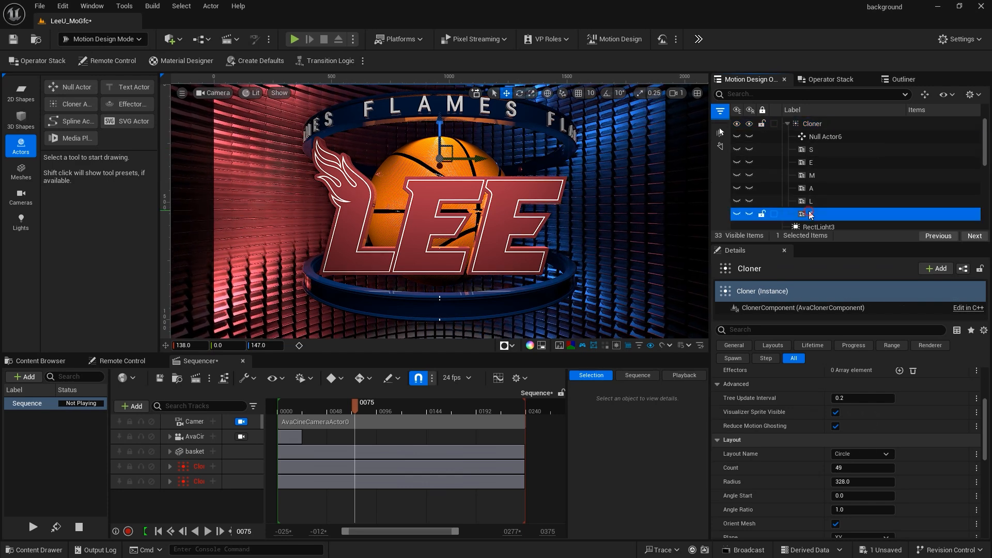
shift+click(809, 150)
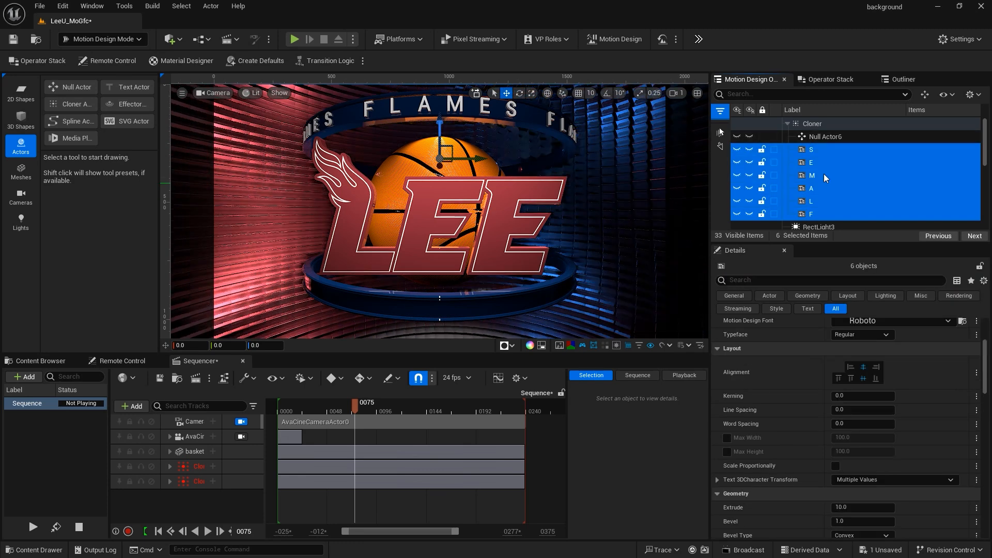
click(93, 38)
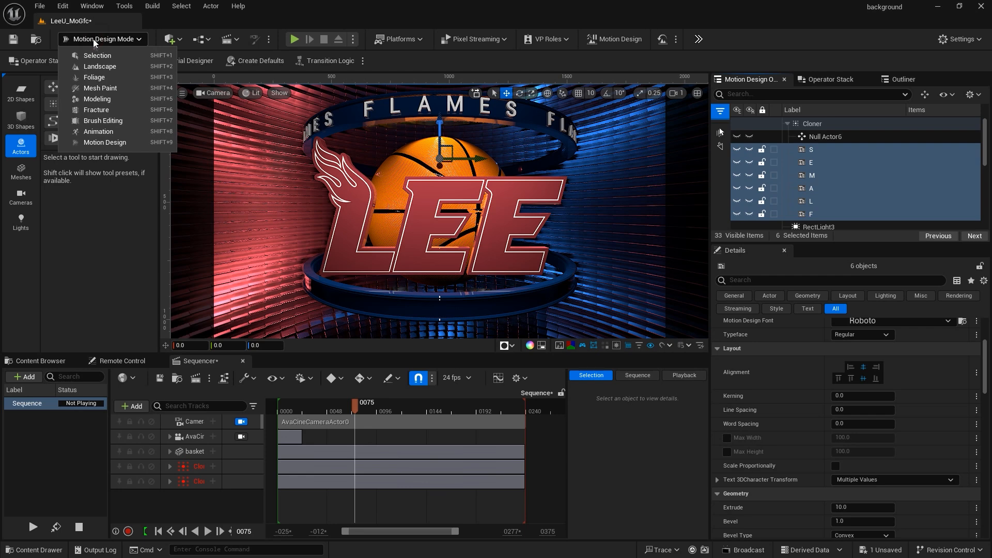
click(94, 100)
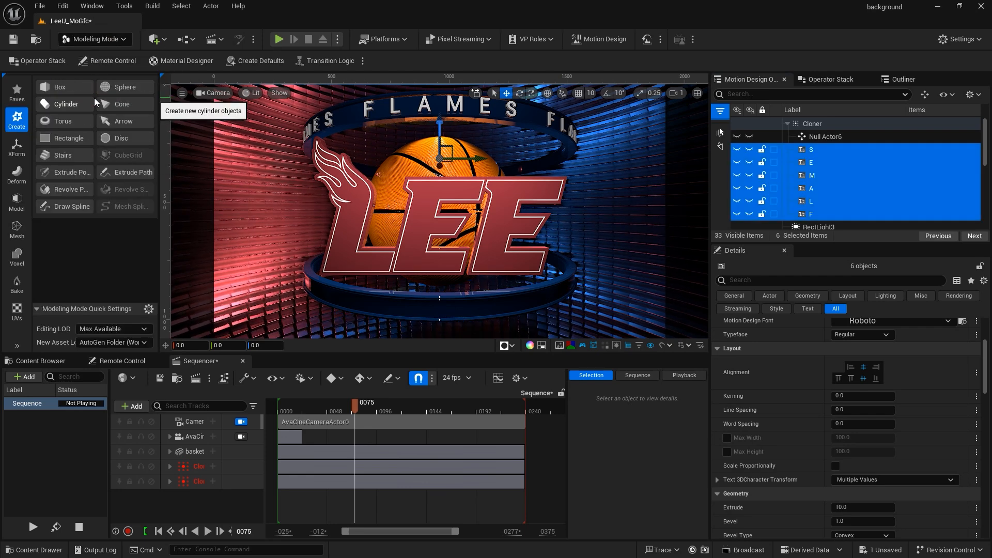
click(16, 146)
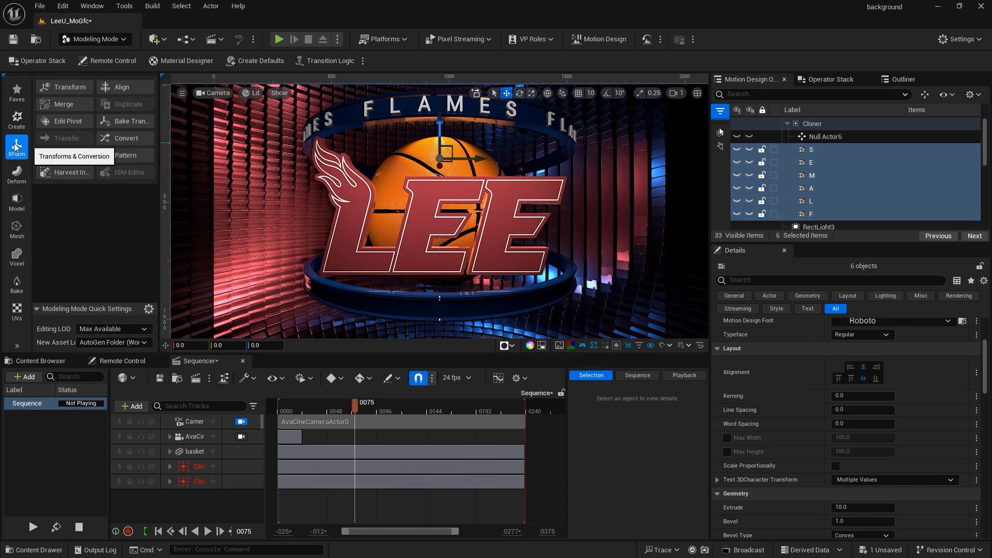
click(123, 137)
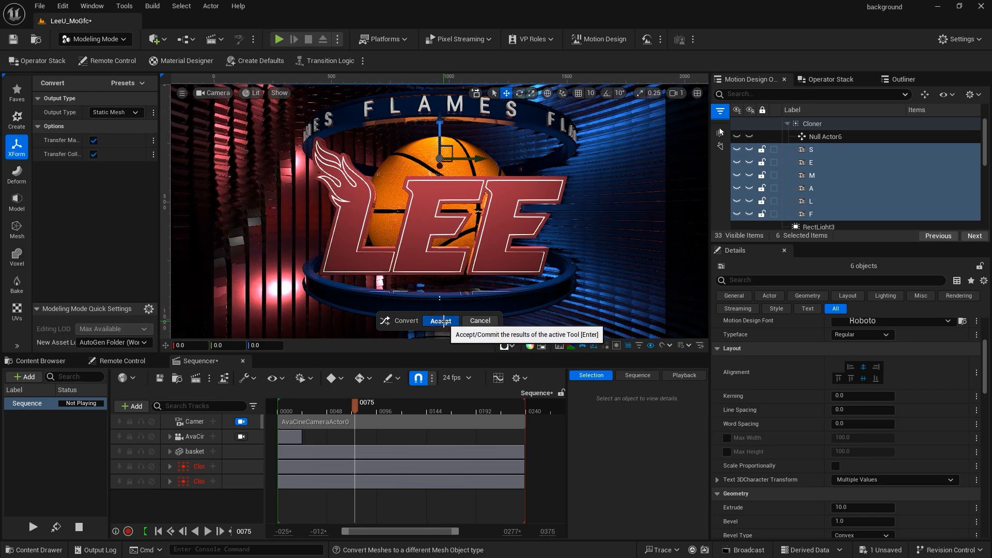
click(441, 321)
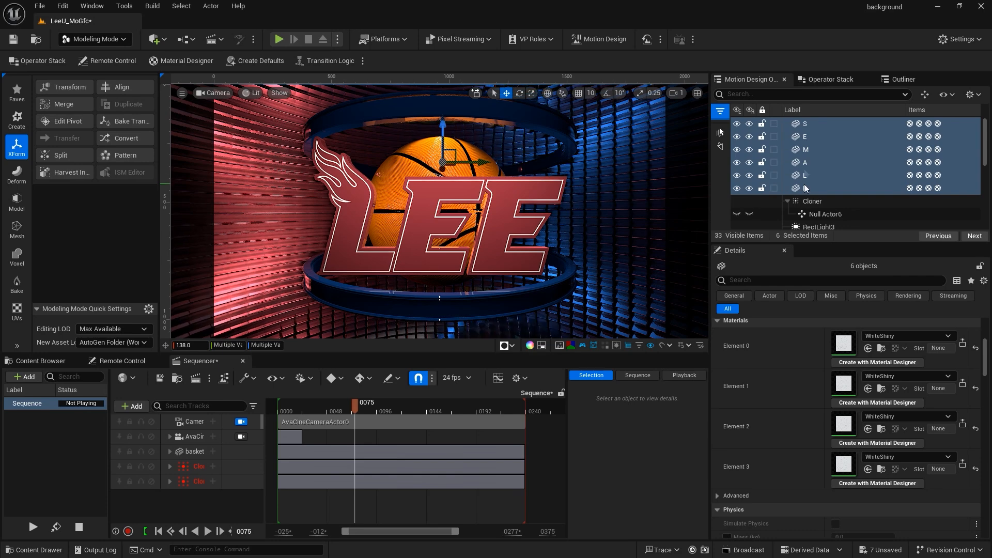
Step: Parent the six converted letter meshes back to the Cloner and move the Null Actor above the letter S
click(804, 124)
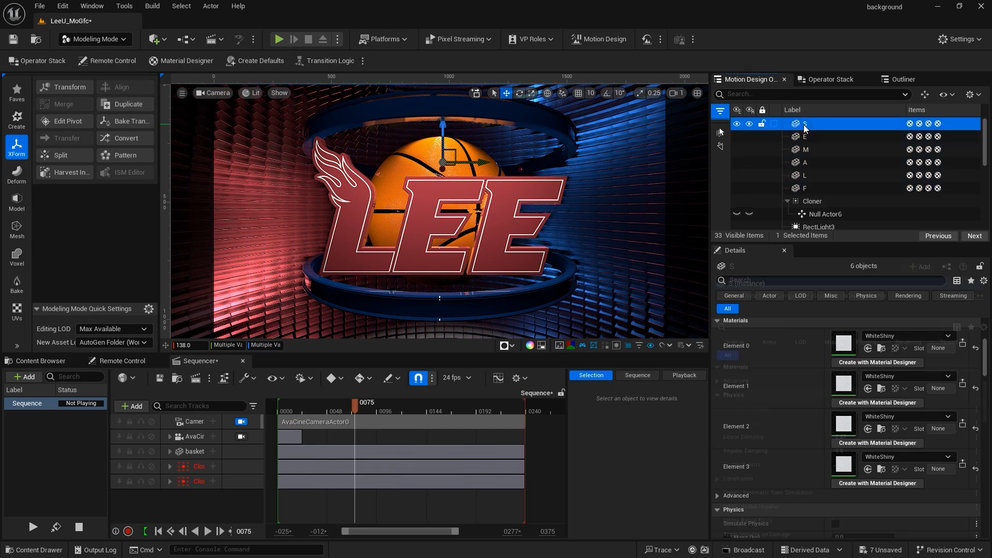
shift+click(805, 188)
drag(805, 187, 814, 200)
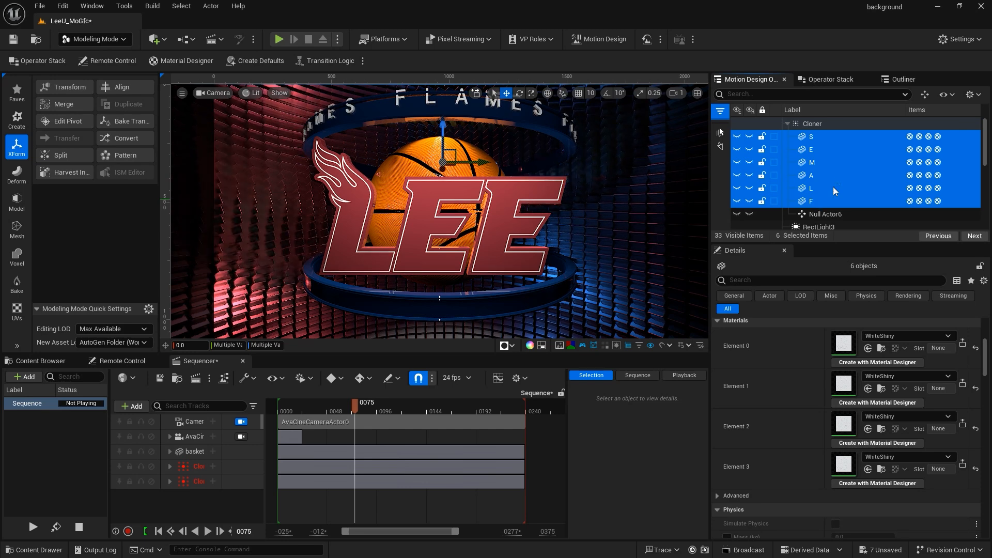
click(819, 214)
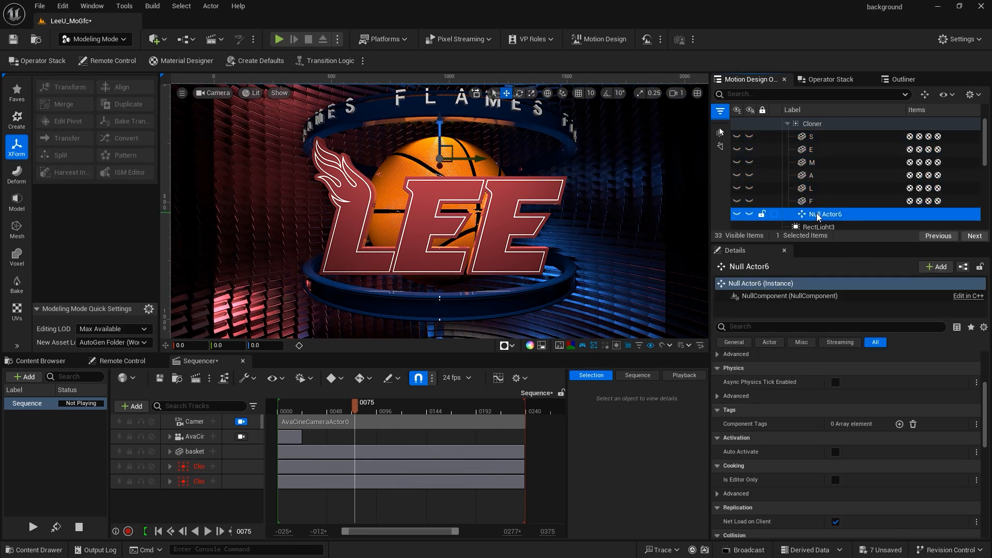
drag(825, 195, 818, 130)
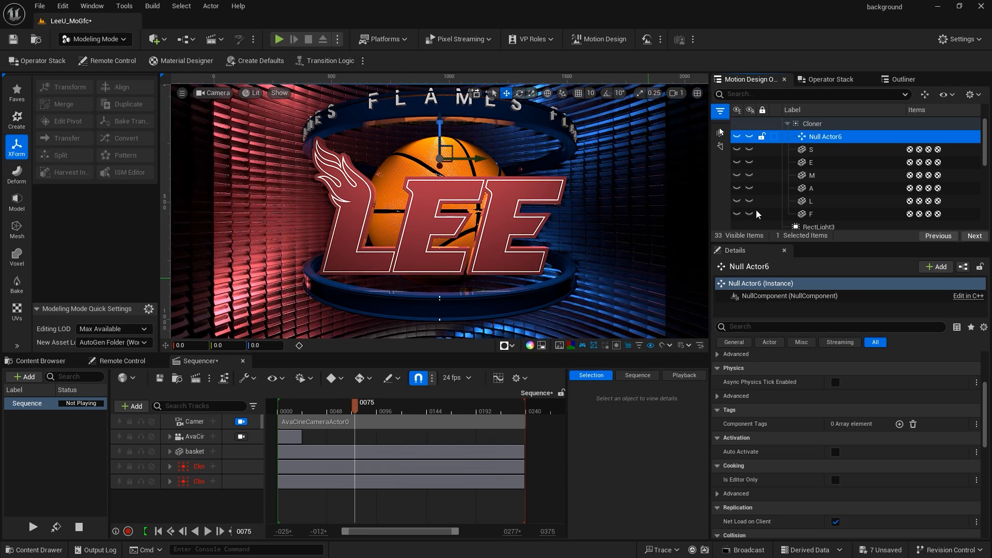
Step: Lower the Cloner's Z location to 135 and test the cloned letters in play mode
click(812, 125)
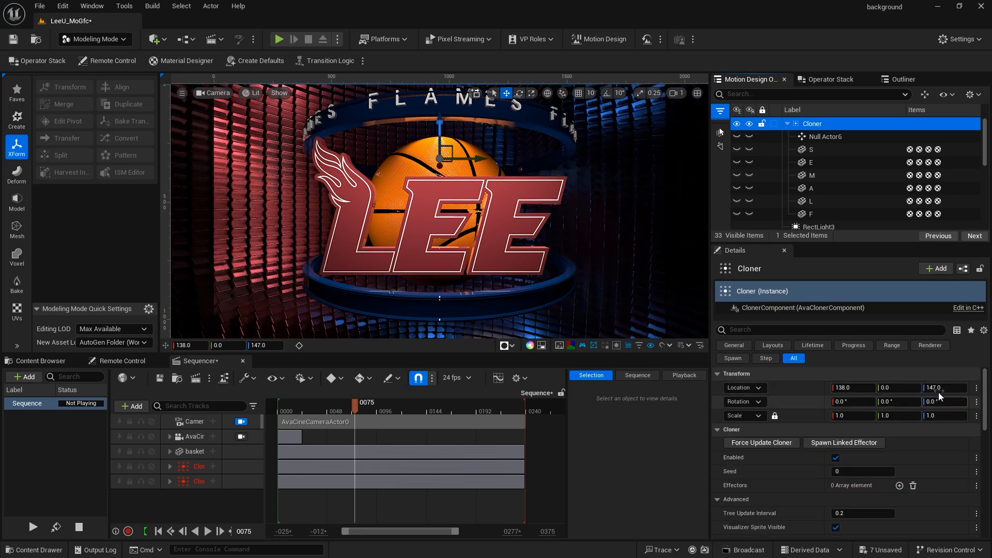
drag(932, 387, 926, 387)
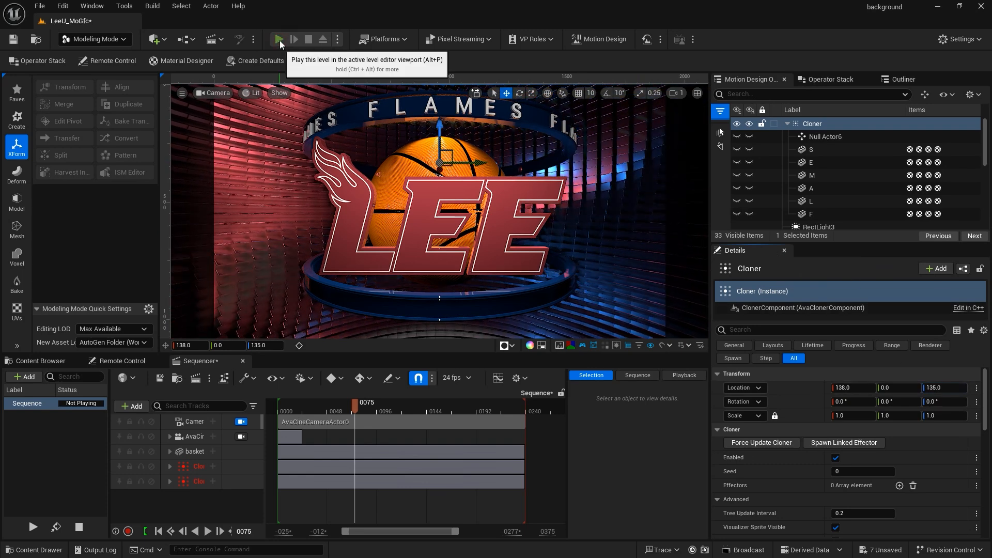
click(280, 40)
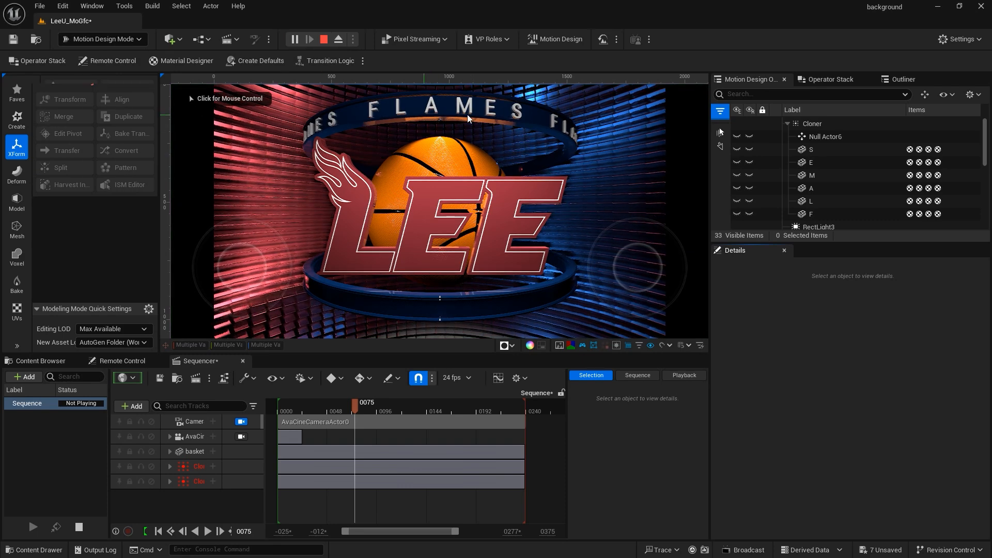
click(324, 41)
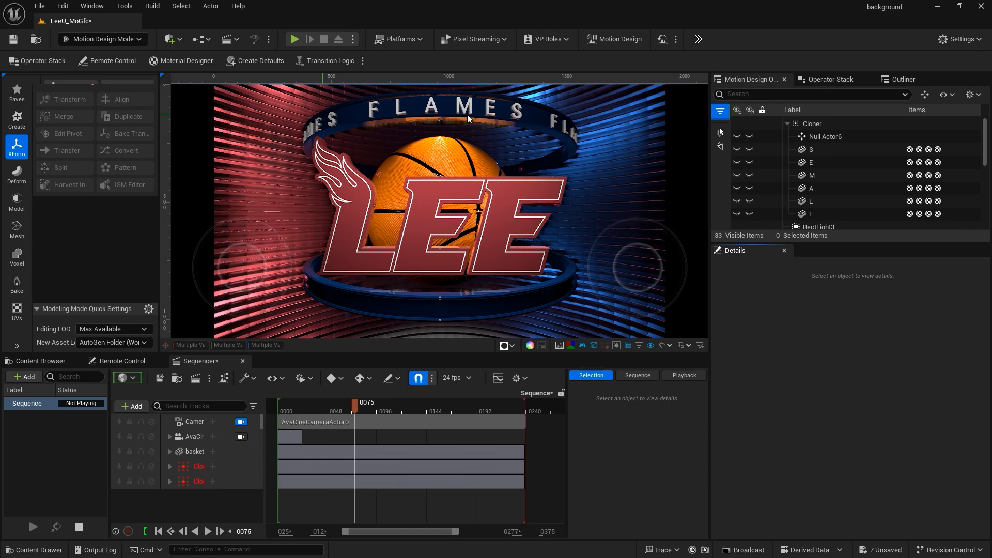
Step: Delete the two broken red Cloner tracks from the sequence and widen the Sequencer's timeline area
click(808, 125)
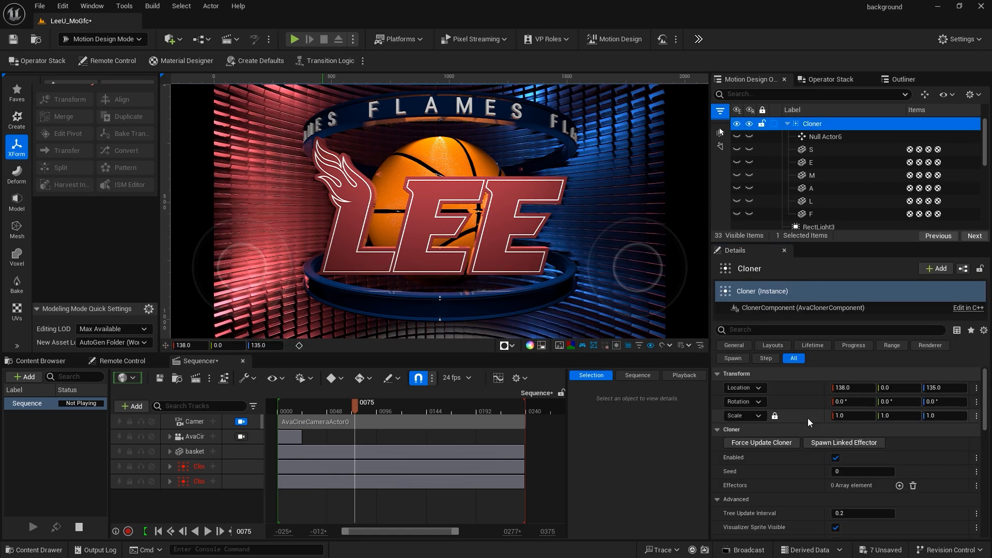
click(182, 469)
key(Delete)
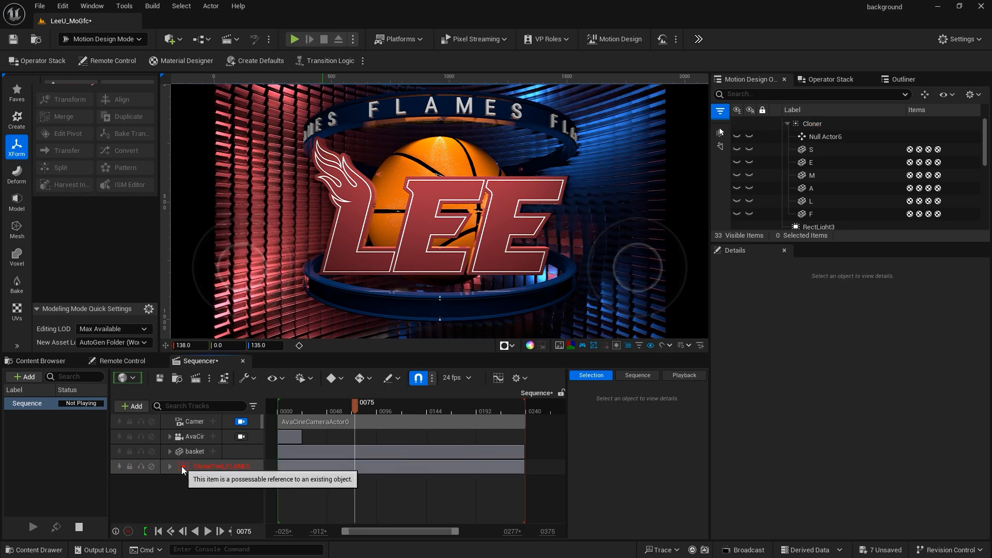
click(182, 471)
key(Delete)
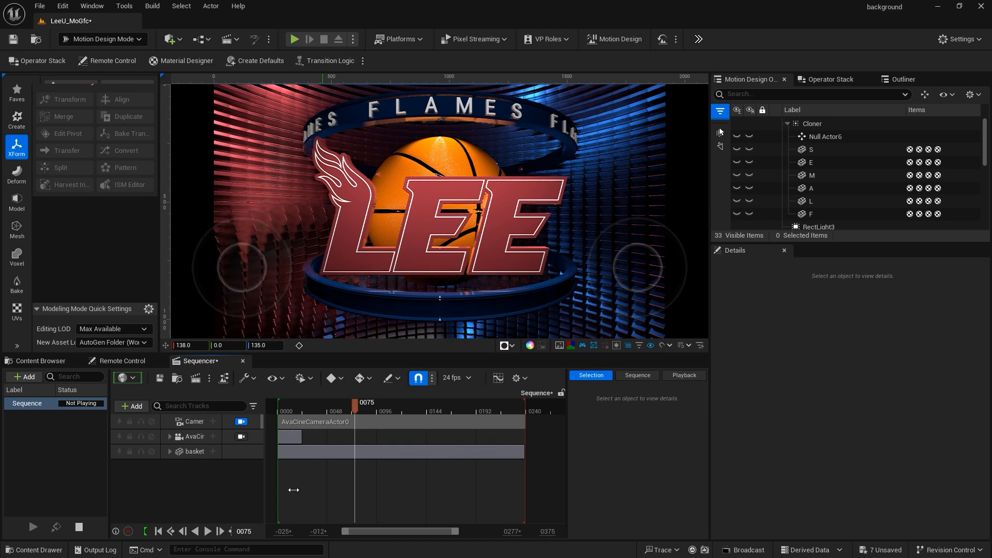
drag(567, 454, 733, 467)
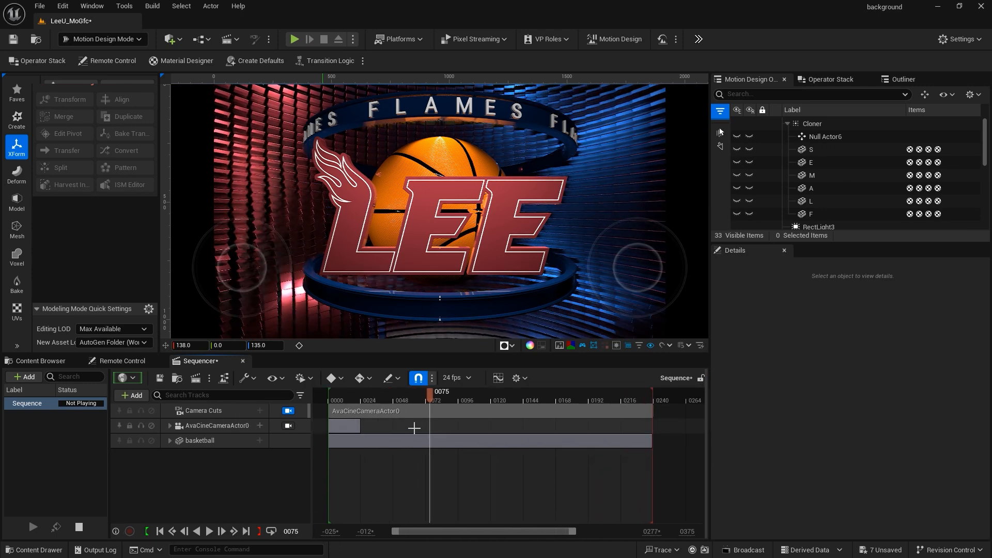
Step: Add a keyframe at frame 0 for the Cloner's Angle Start, keeping the value at 0.0
click(811, 123)
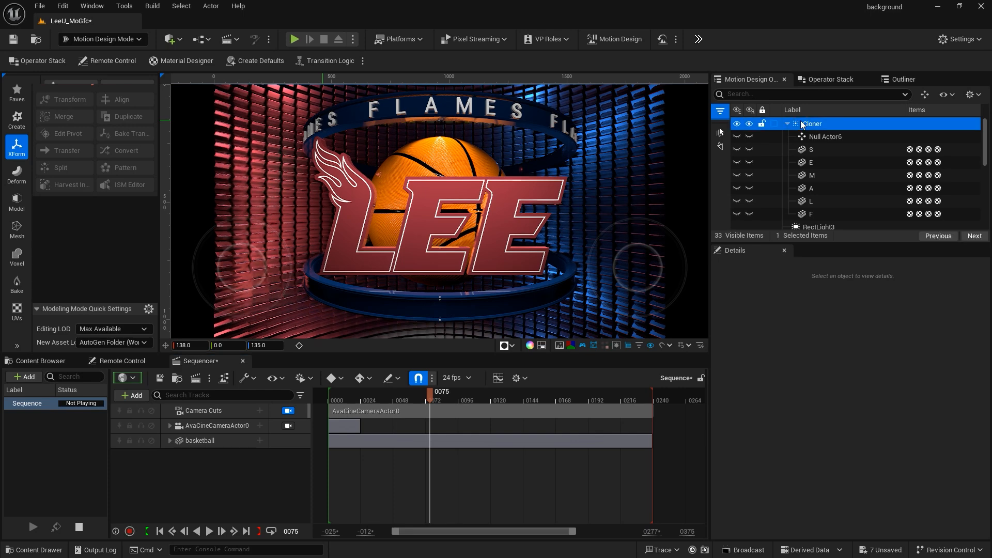
scroll(798, 460, down, 8)
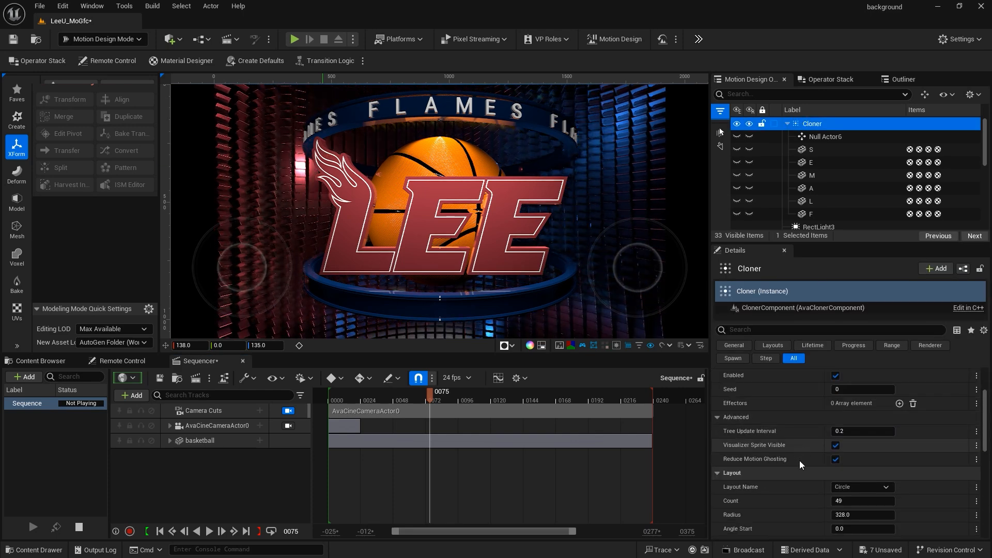
scroll(798, 461, down, 1)
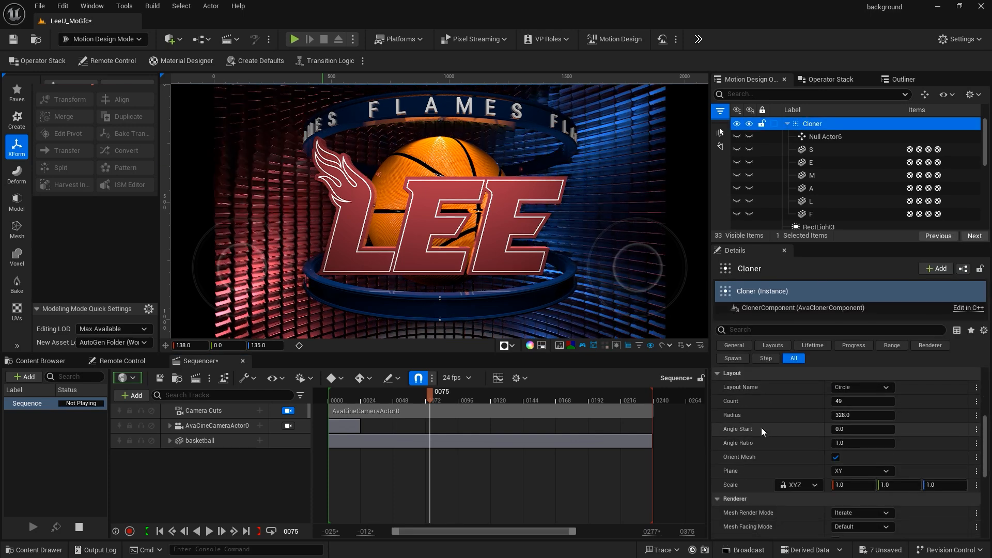
drag(842, 432, 843, 432)
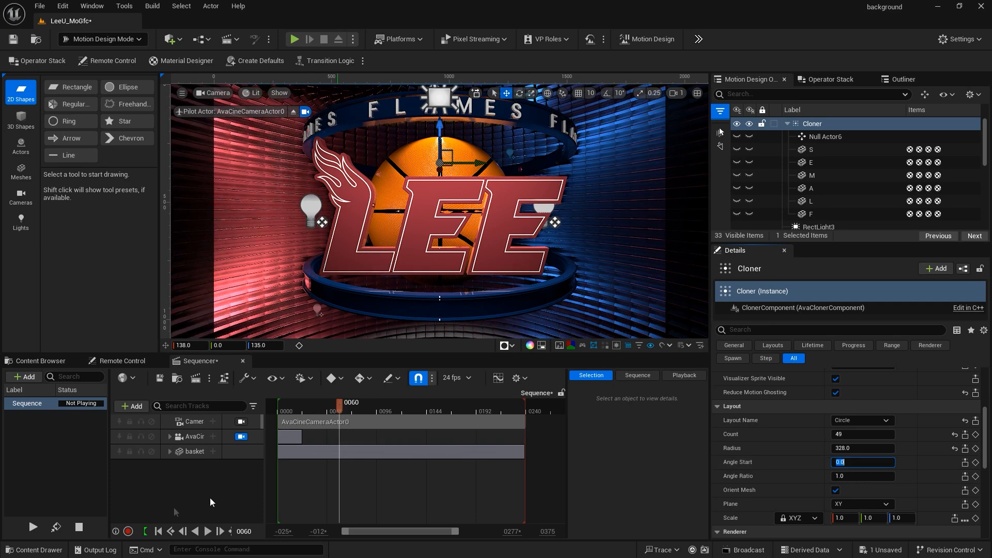
click(158, 532)
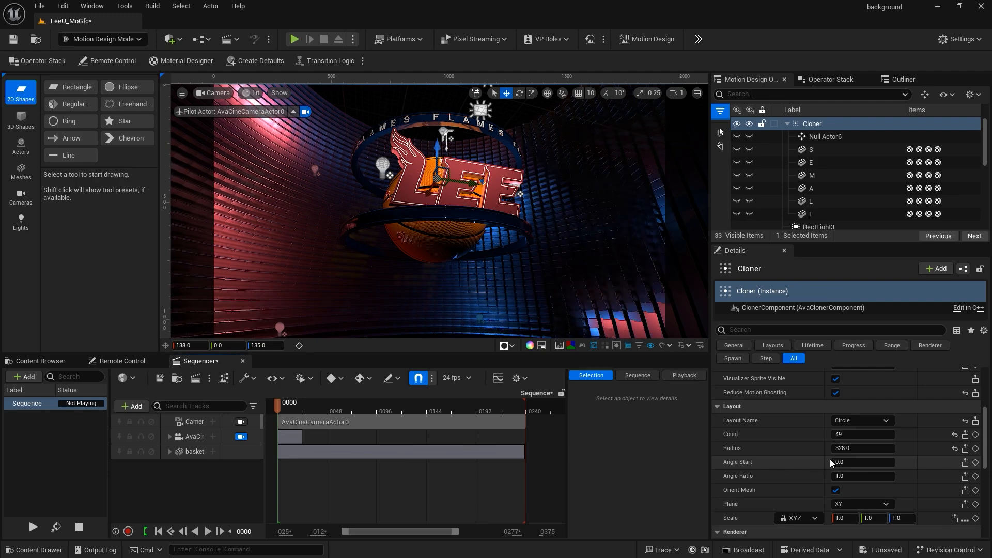
click(975, 463)
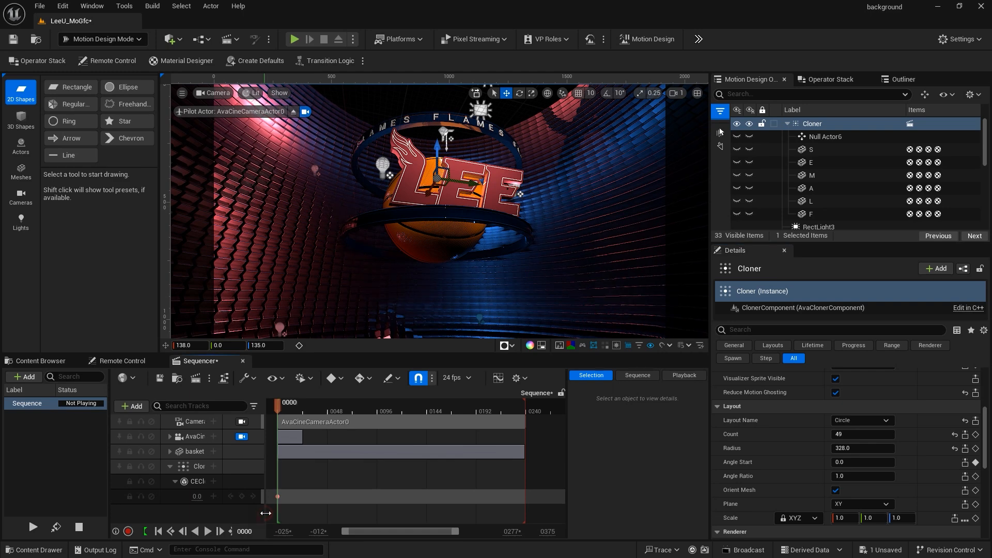
Step: Key the Cloner's Angle Start at 0.3 on the sequence's last frame, 0239
drag(266, 513, 285, 516)
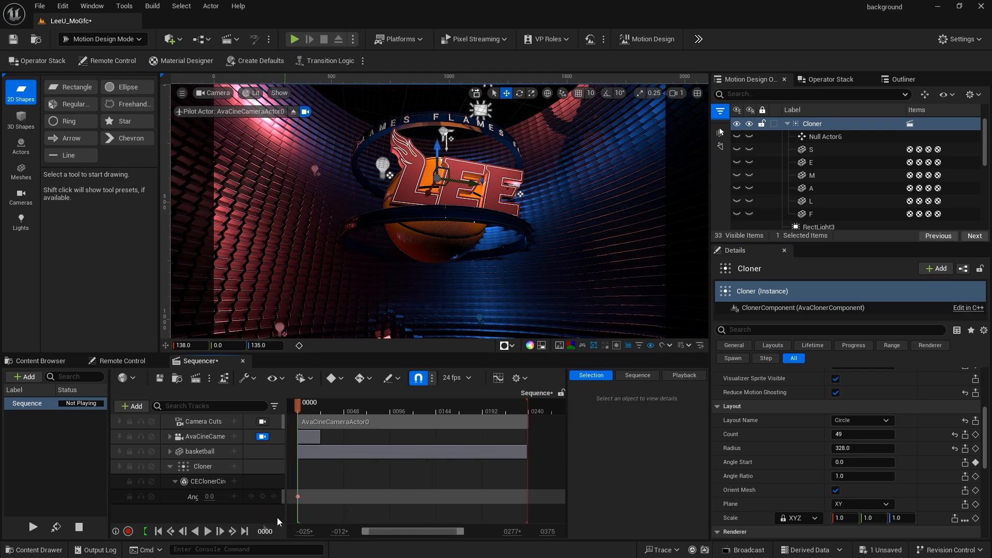
click(245, 531)
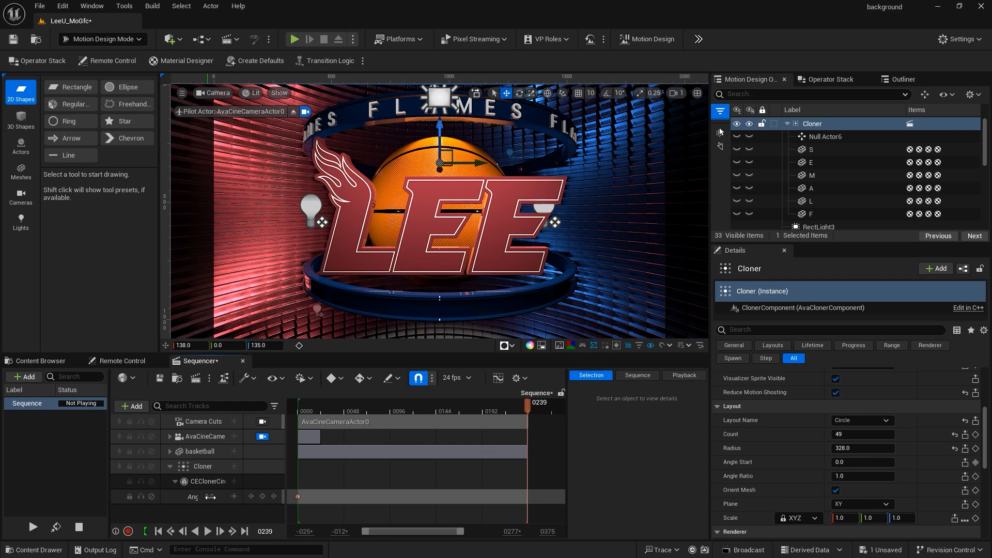
click(210, 496)
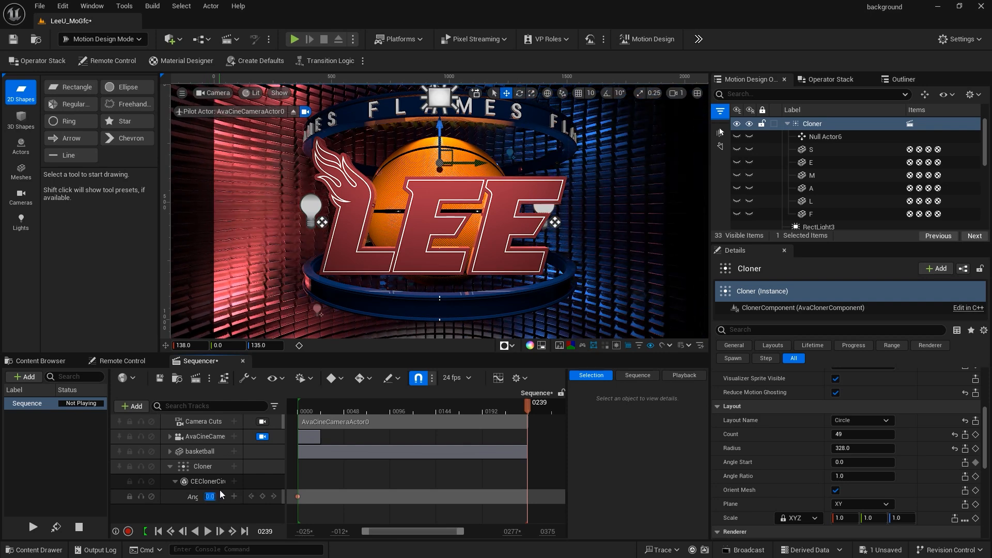
text(0.3)
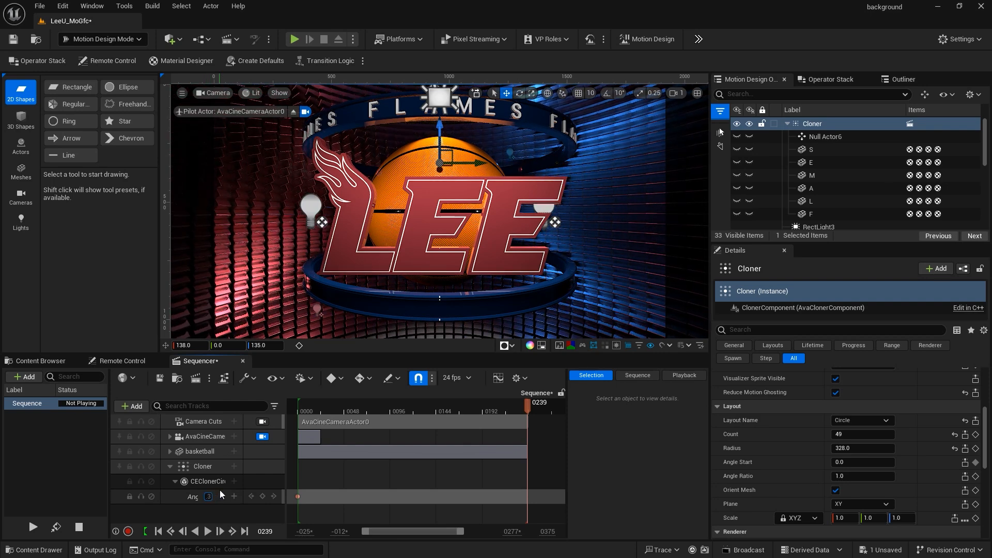
key(Return)
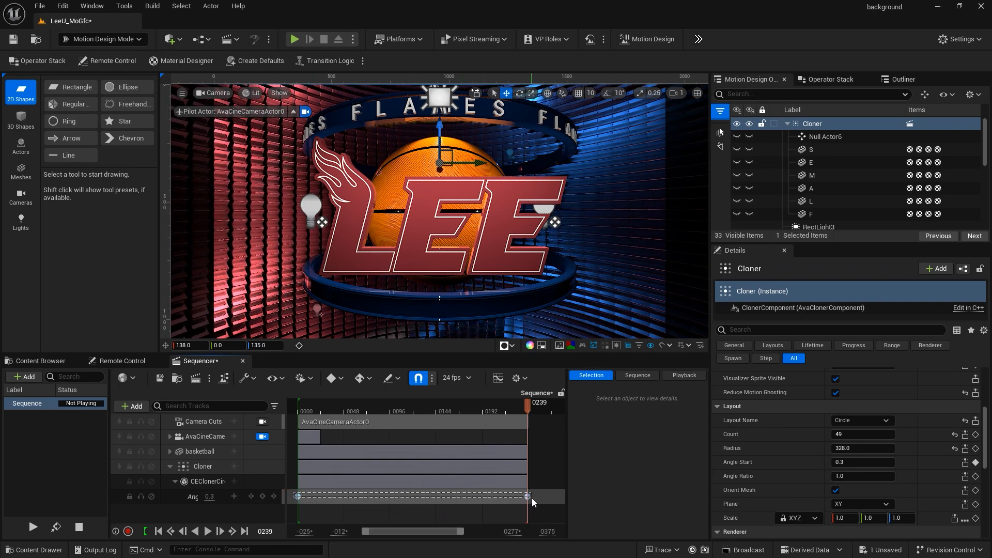
Step: Select both Angle Start keyframes and change their interpolation to Linear
drag(532, 497, 533, 501)
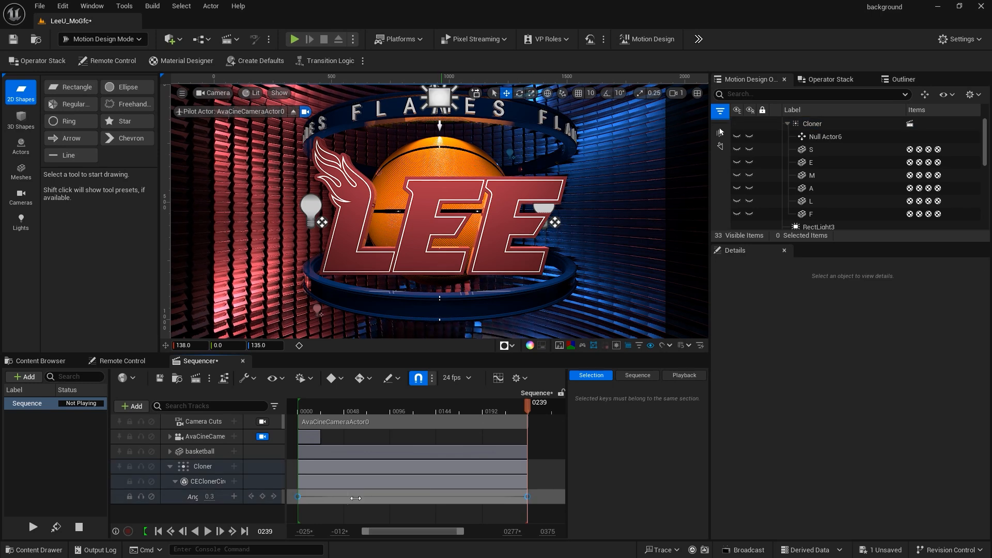
right_click(298, 496)
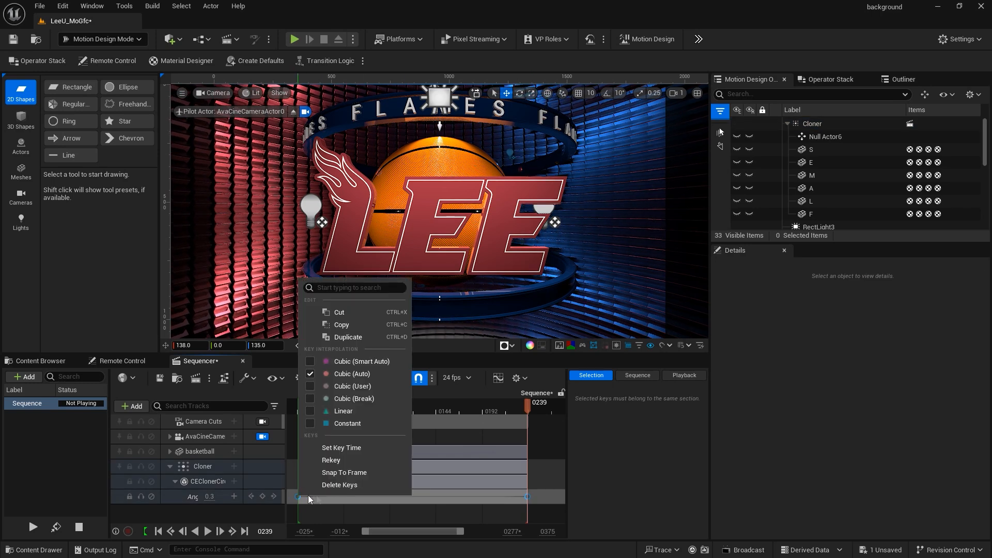
click(342, 412)
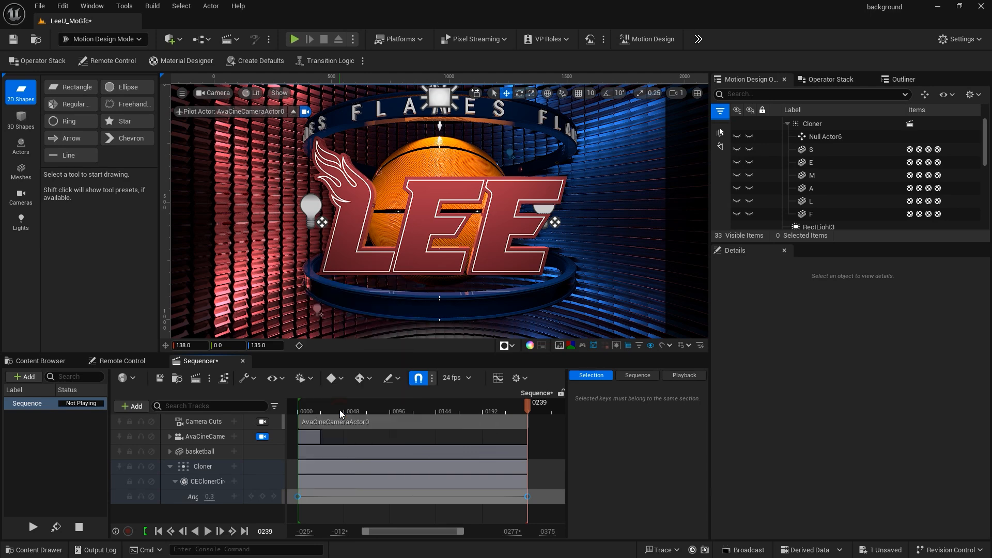
click(290, 499)
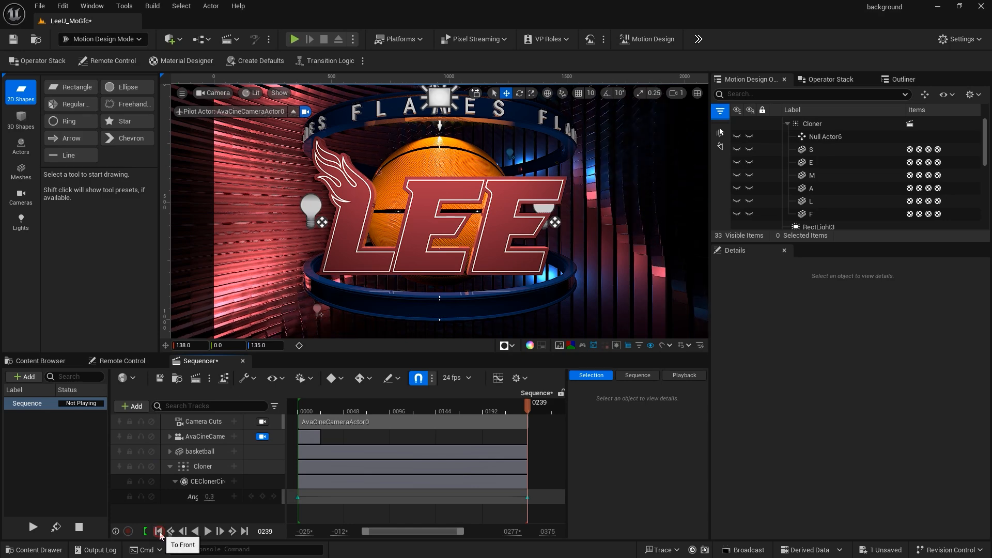
Step: Play the sequence from the first frame to check the rotating FLAMES letters, and stop playback
click(159, 531)
click(208, 531)
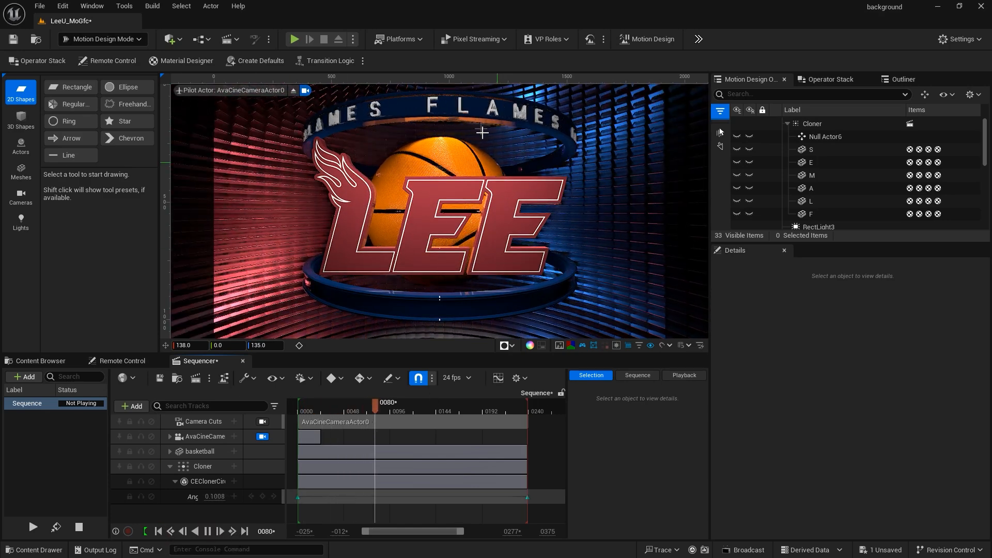
key(space)
Step: Collapse the Cloner in the track list and outliner and rename it Cloner_Flames
click(170, 467)
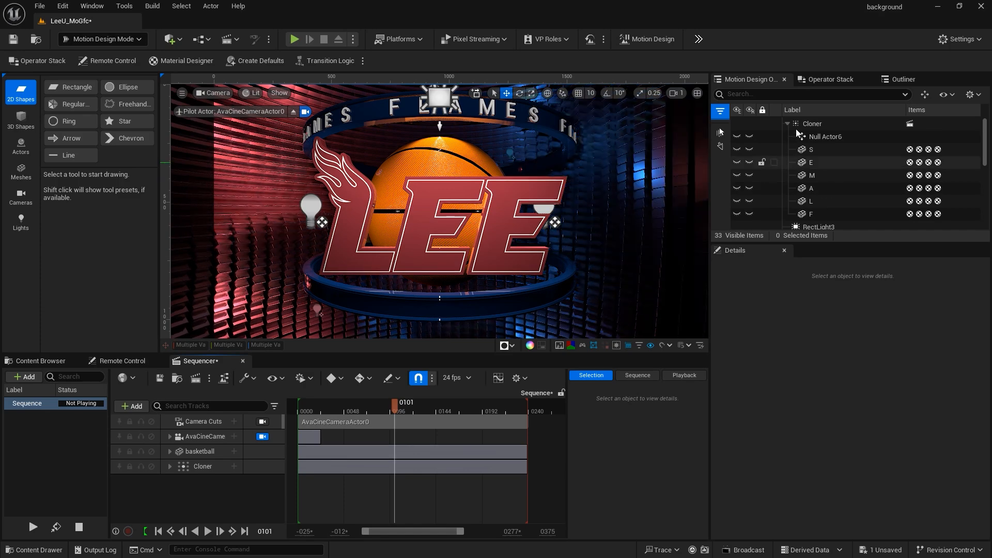
click(787, 123)
click(810, 124)
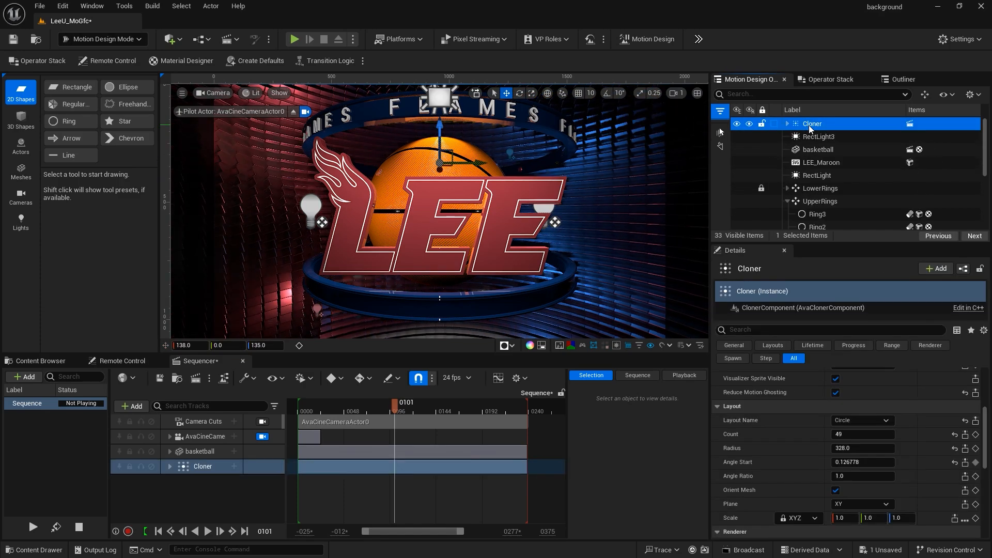
click(809, 125)
text(_)
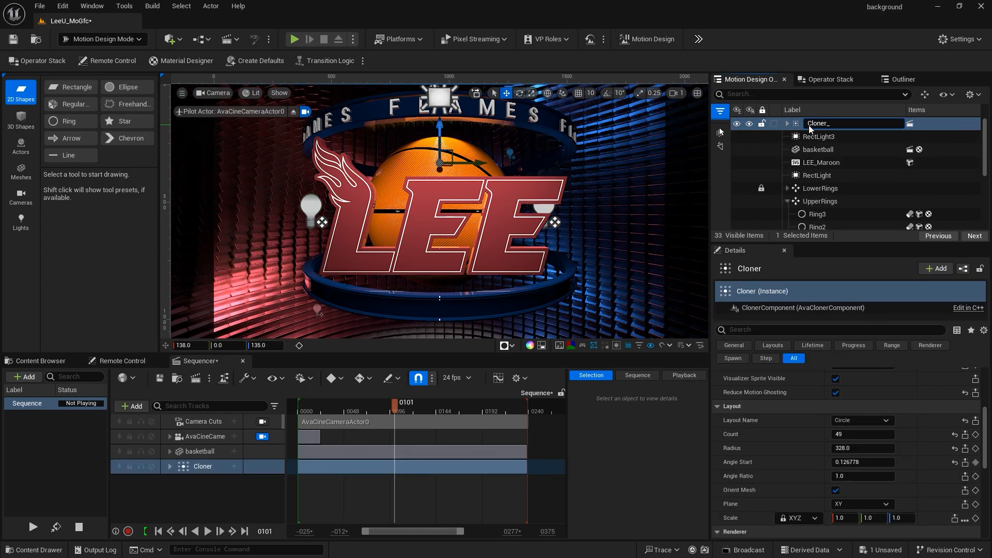
text(Flames)
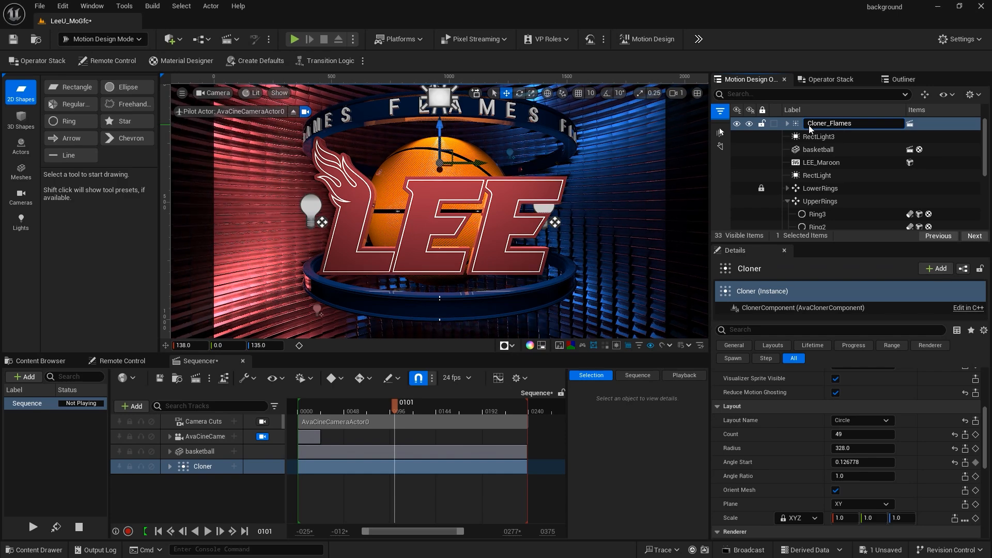
key(Return)
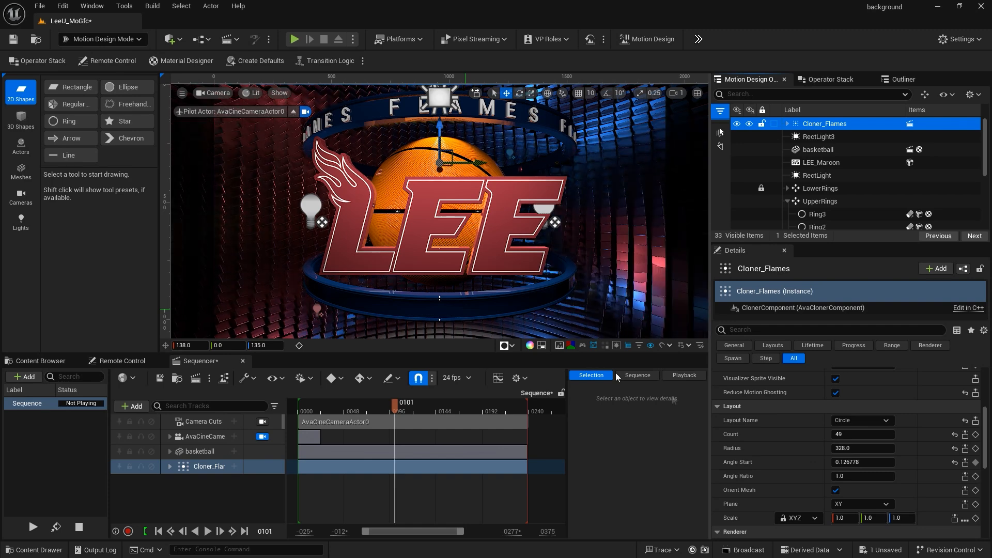
Step: Add a Text Actor to the scene and move it in front of the logo at X location -165
scroll(851, 427, up, 5)
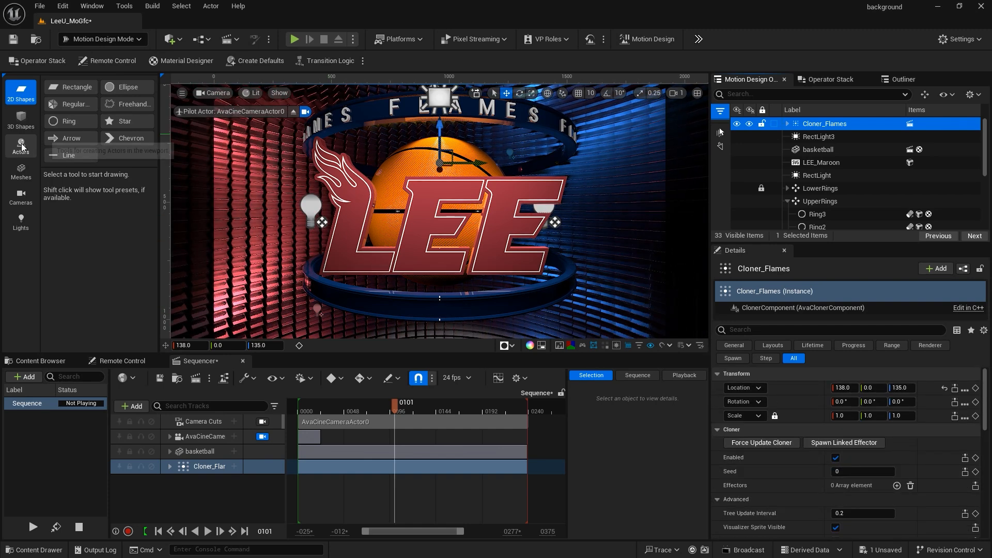
click(20, 144)
double_click(123, 88)
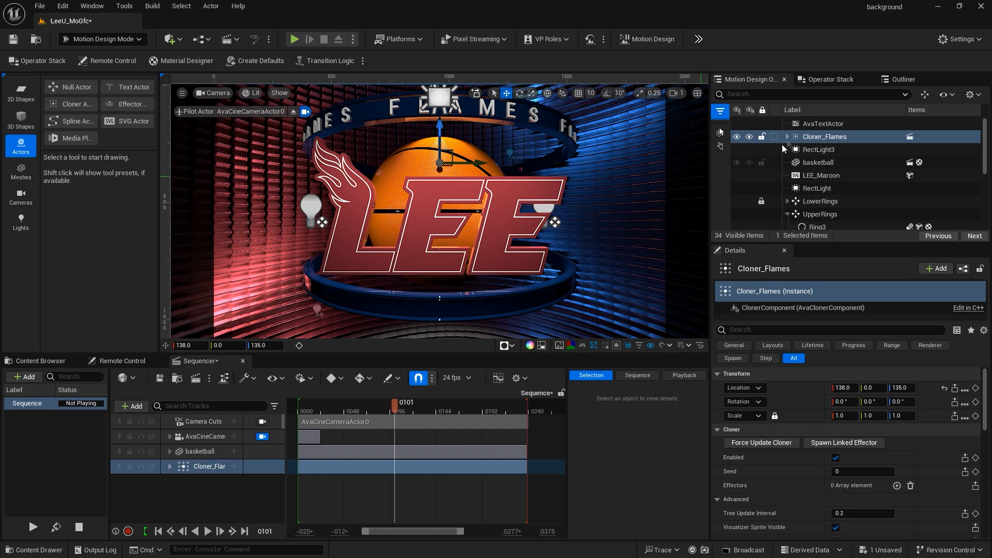
click(809, 125)
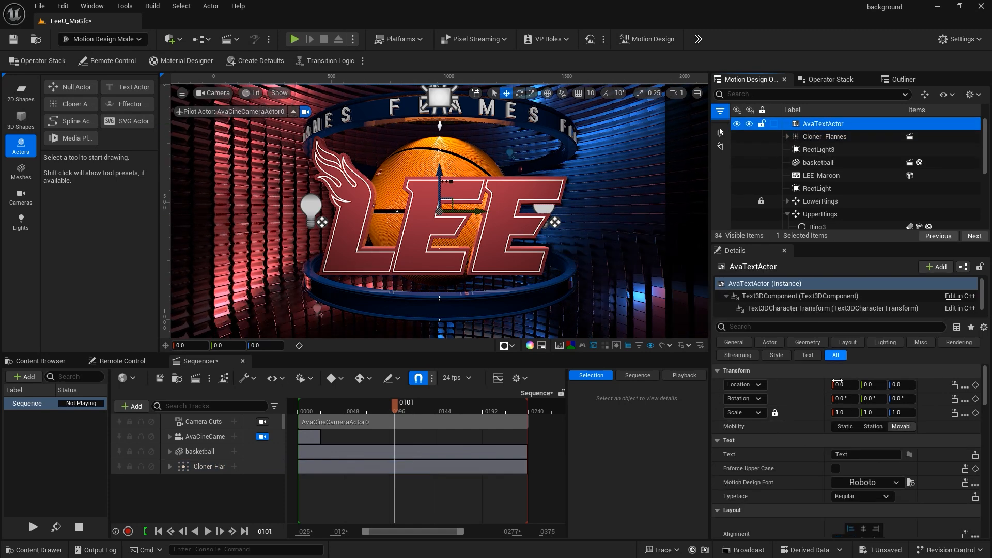
drag(844, 386, 759, 386)
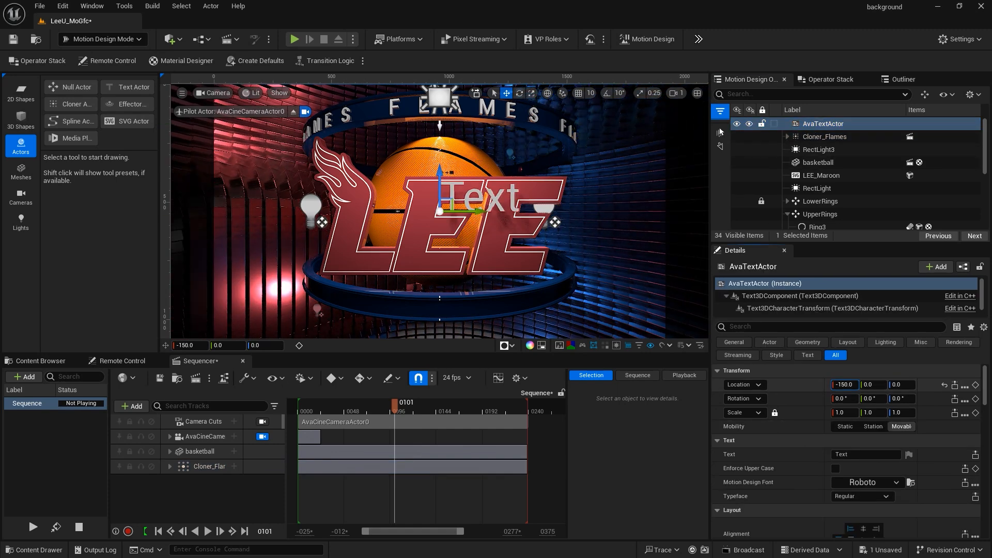
Step: Change the new text actor's text to B and center its alignment horizontally and vertically
click(850, 455)
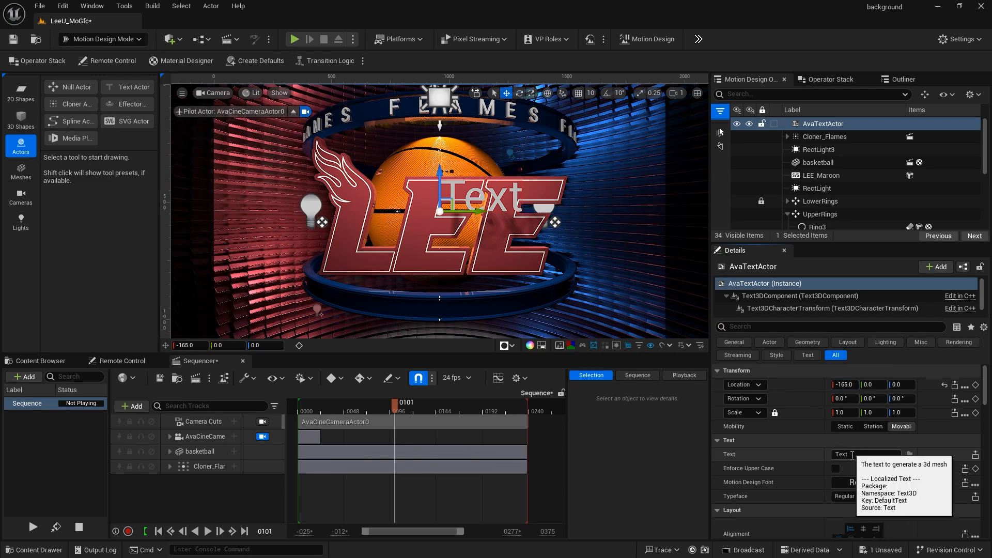
double_click(851, 455)
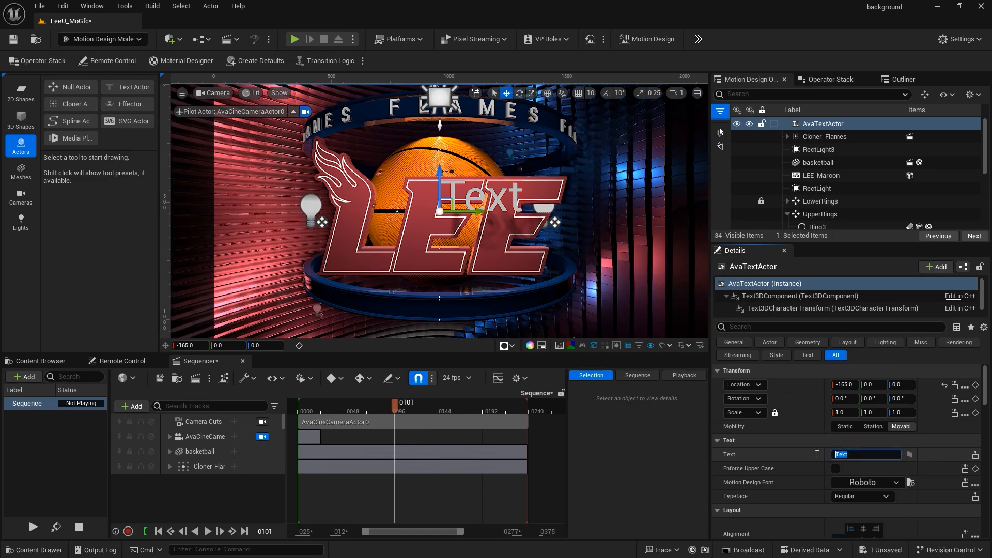
text(B)
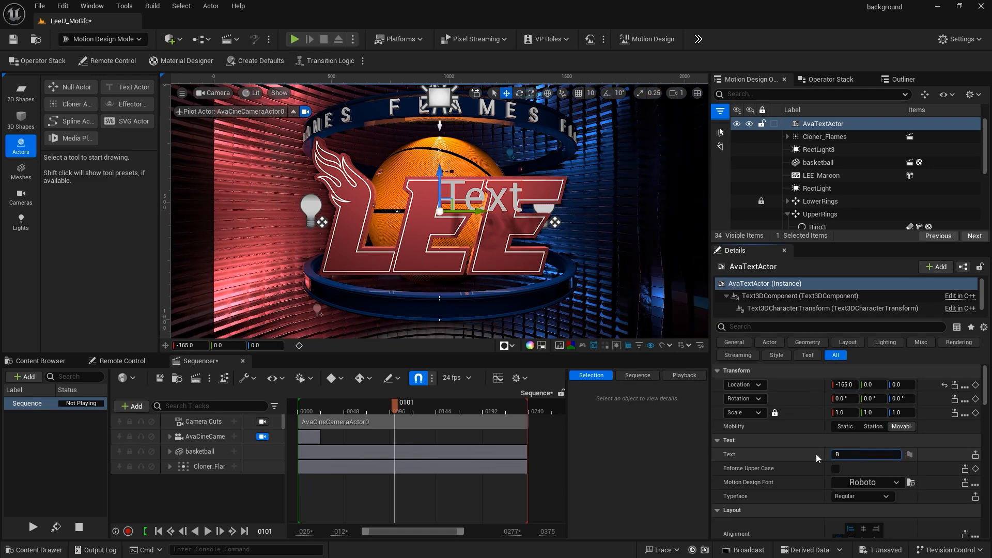
key(Return)
scroll(826, 484, down, 3)
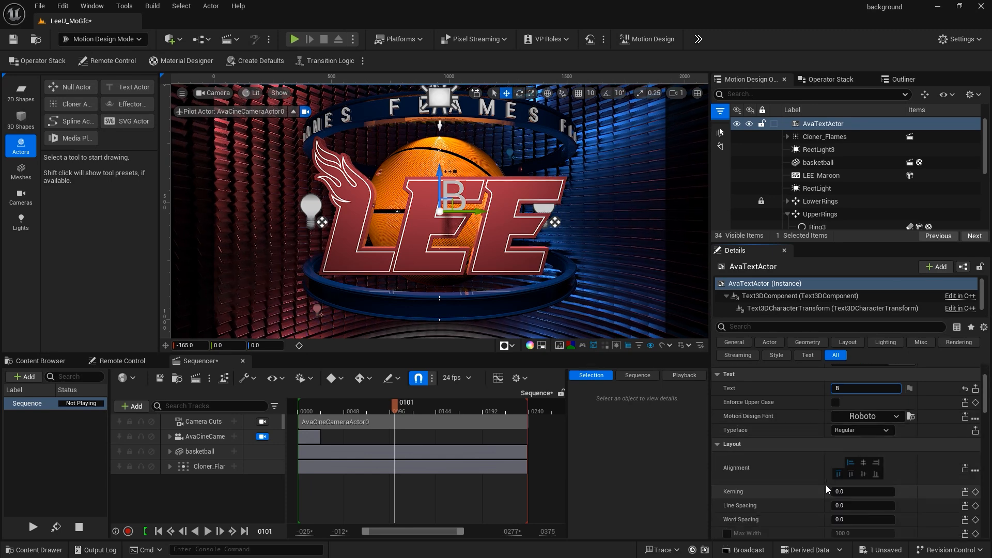
click(863, 461)
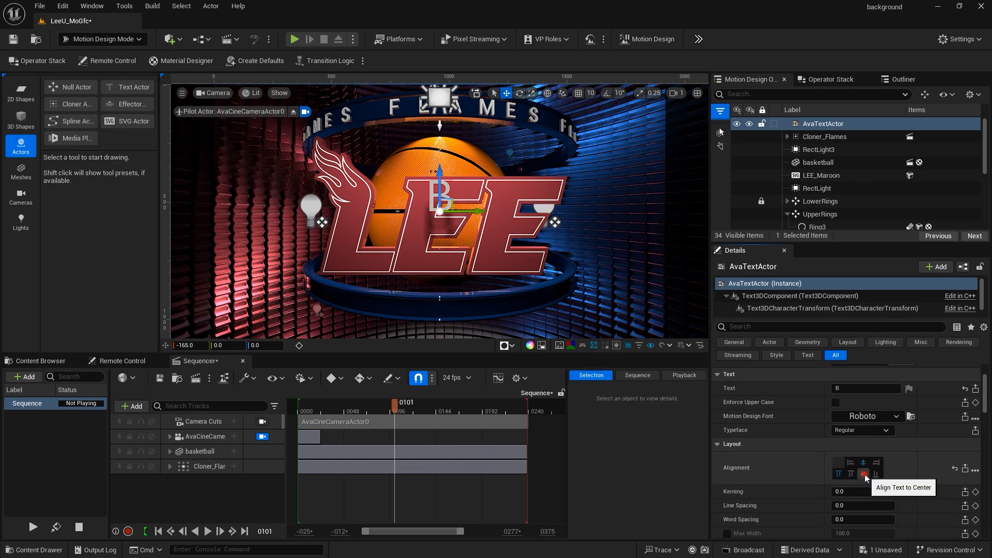
click(863, 474)
Step: Give the letter B an Extrude of 10 and a Bevel of 1
scroll(792, 462, down, 2)
scroll(792, 462, down, 4)
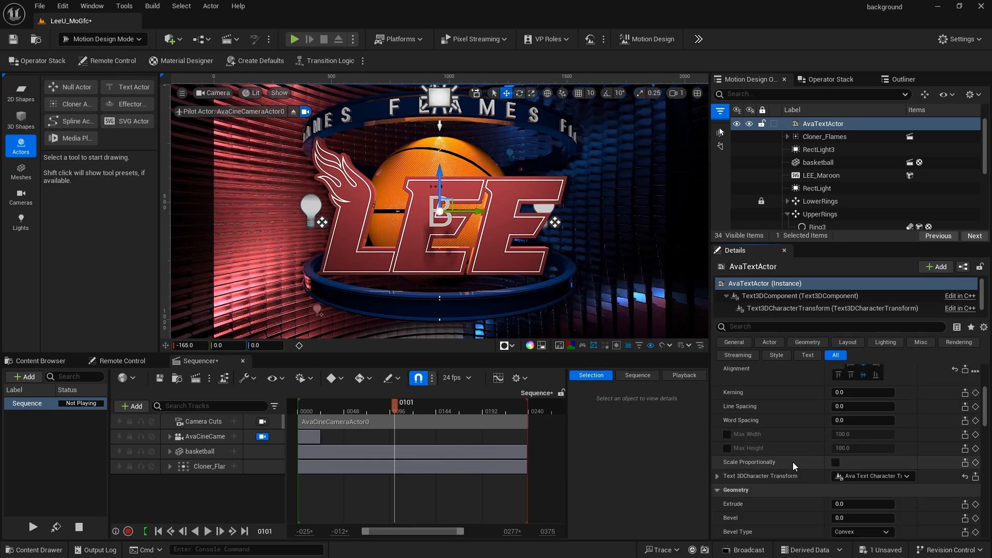
click(839, 488)
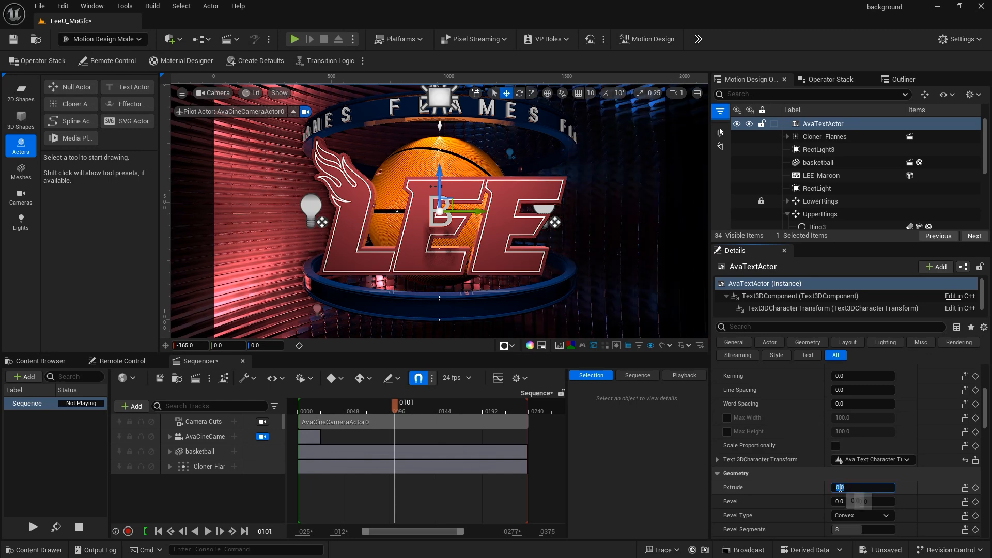
text(10)
key(Return)
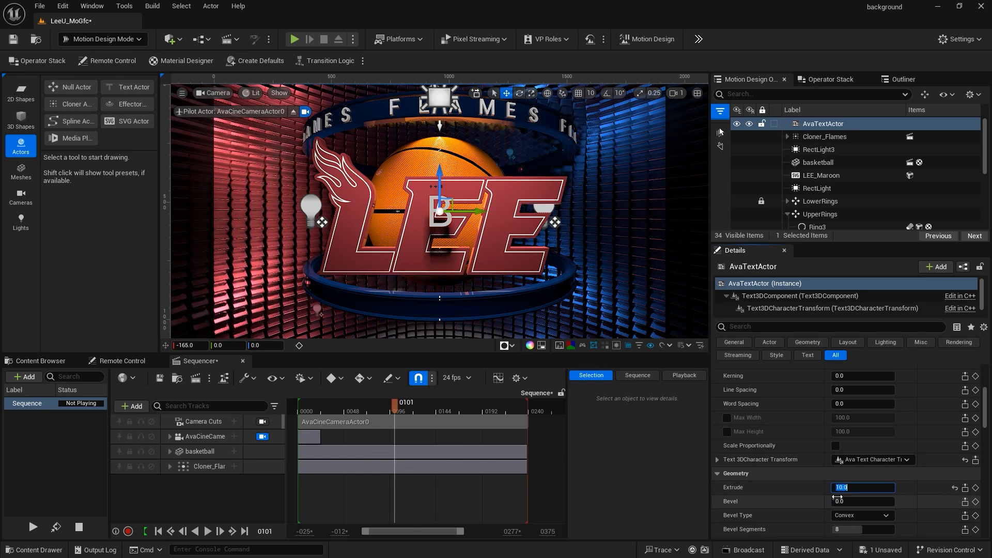
click(837, 502)
text(1)
key(Return)
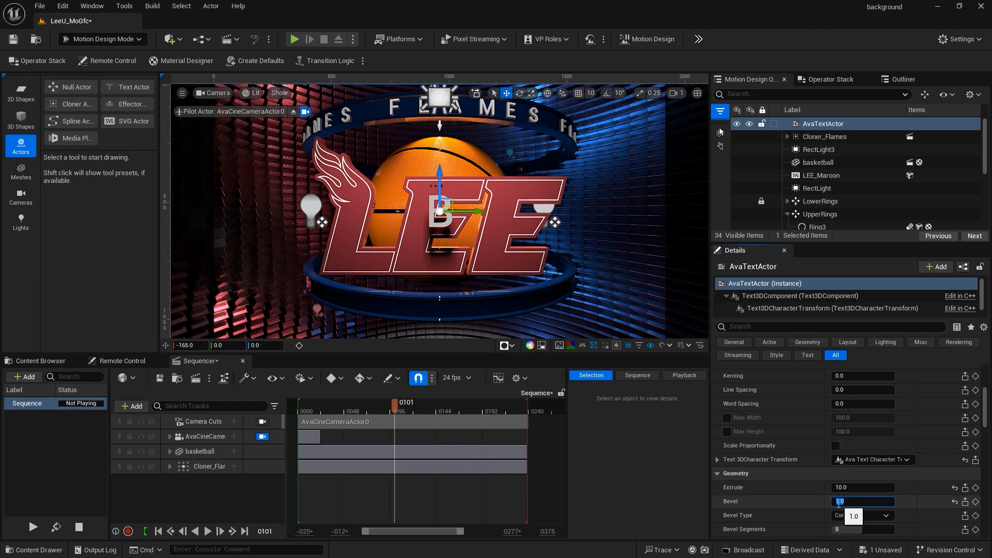
scroll(821, 478, down, 5)
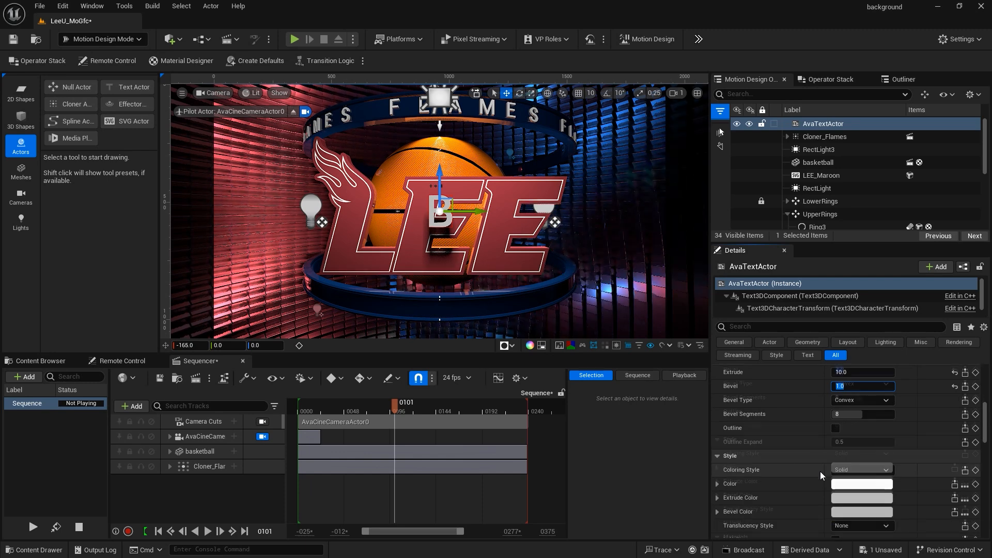
Step: Set the letter B's Coloring Style to Custom Material and assign the WhiteShiny material
click(851, 435)
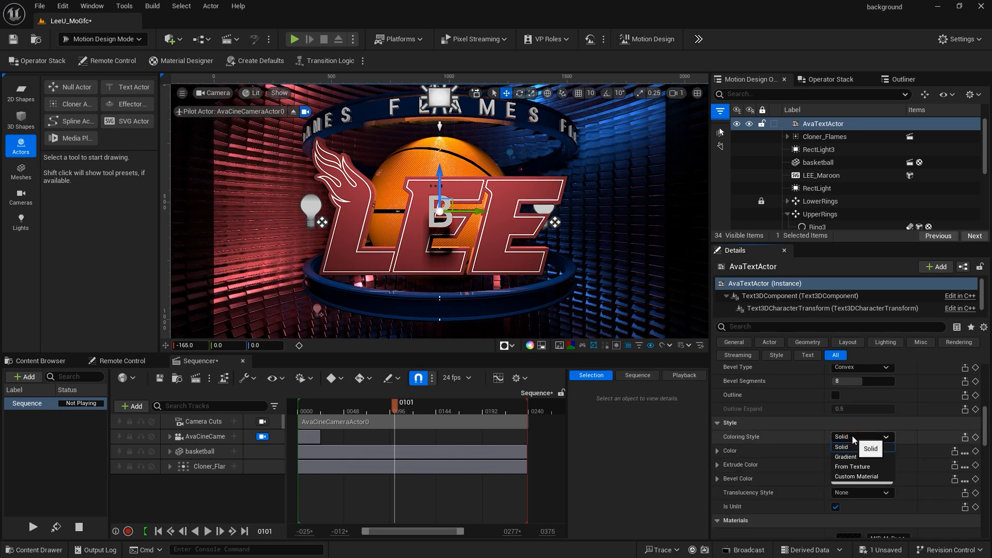
click(857, 476)
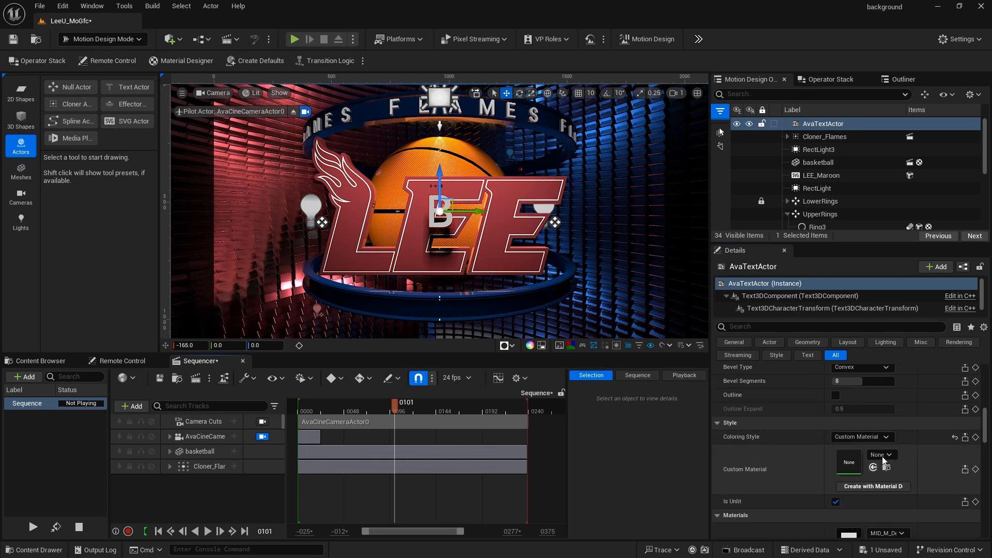
click(881, 455)
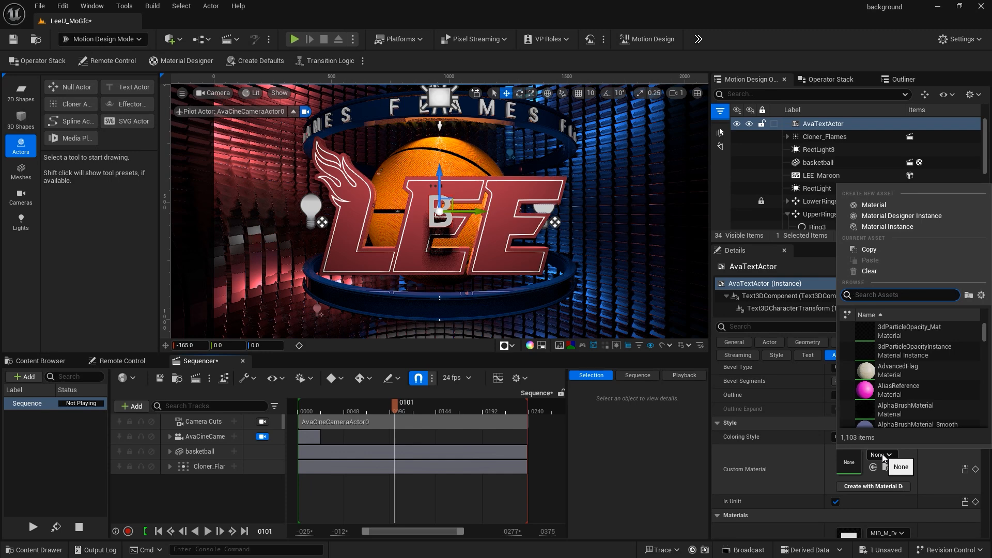
text(White)
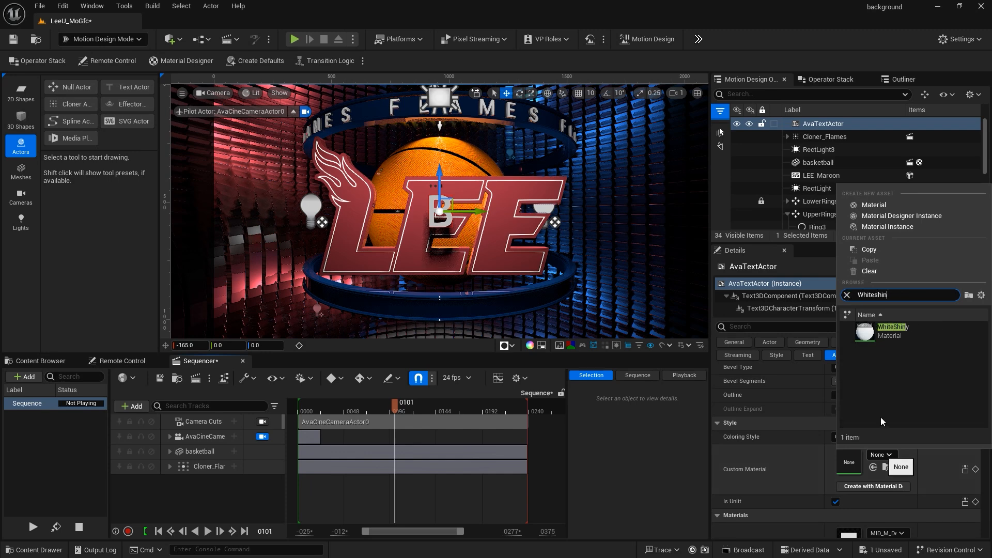
text(shin)
click(867, 332)
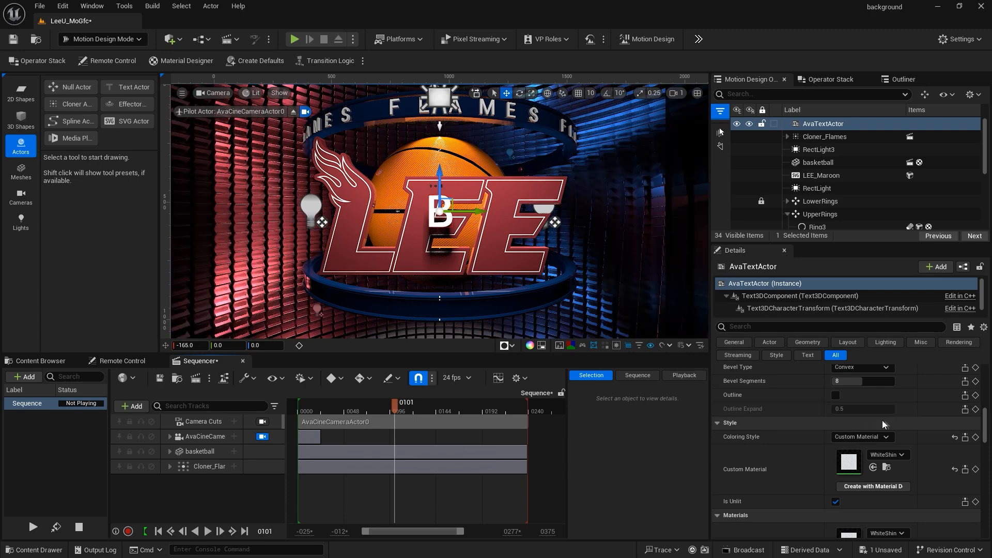
Step: Scale the letter B uniformly to 0.45 and rename its text actor B
scroll(883, 421, up, 10)
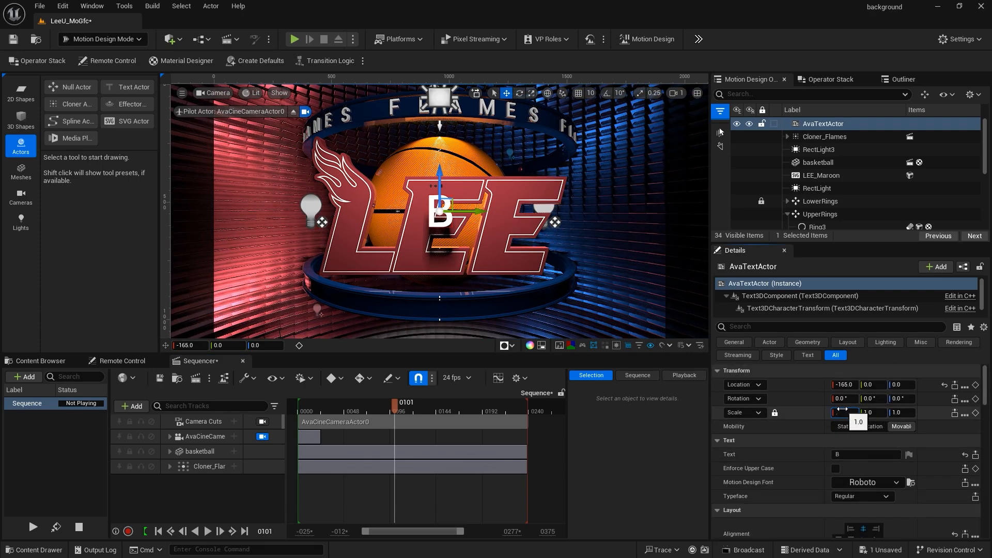
key(Return)
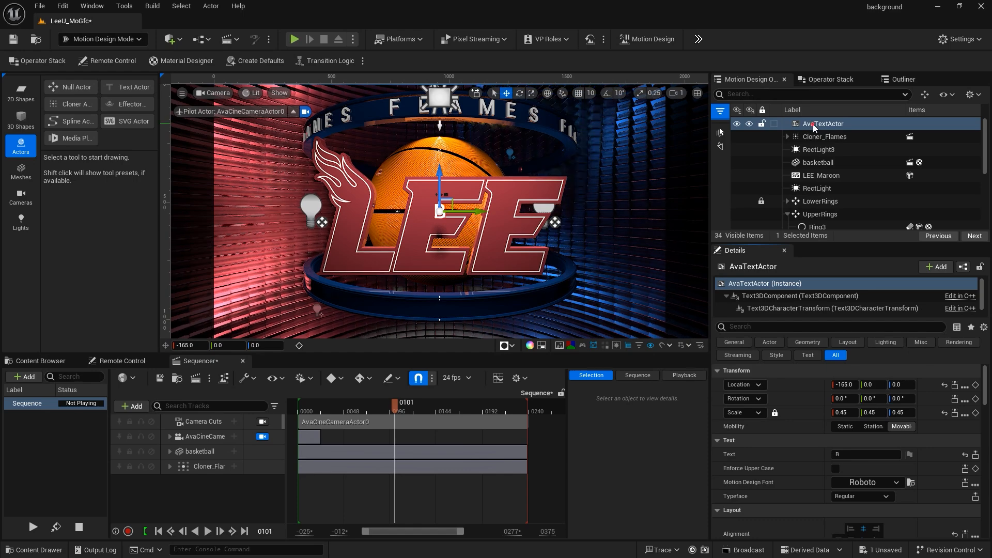
click(813, 124)
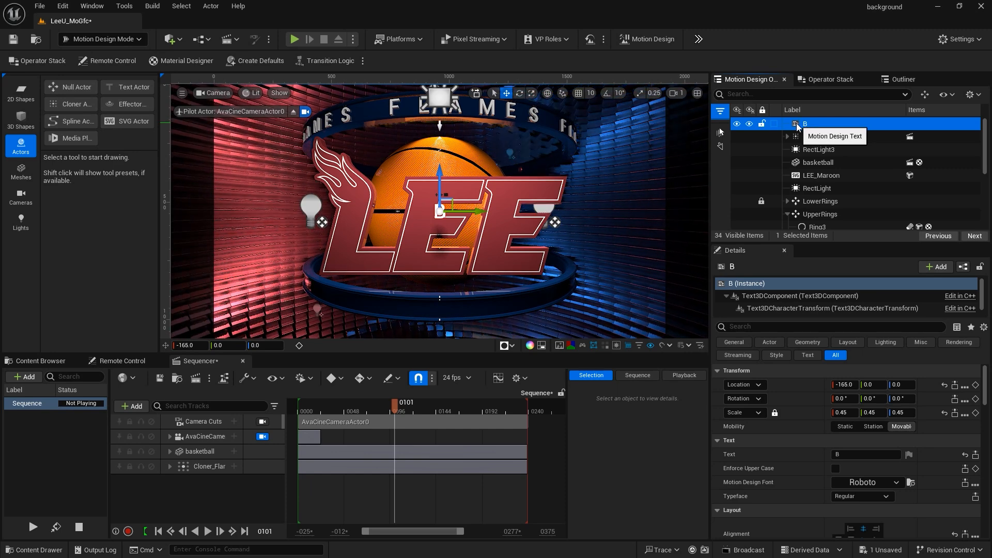
Step: Duplicate the B text actor, rename the copy A and change its text to A
key(ctrl+d)
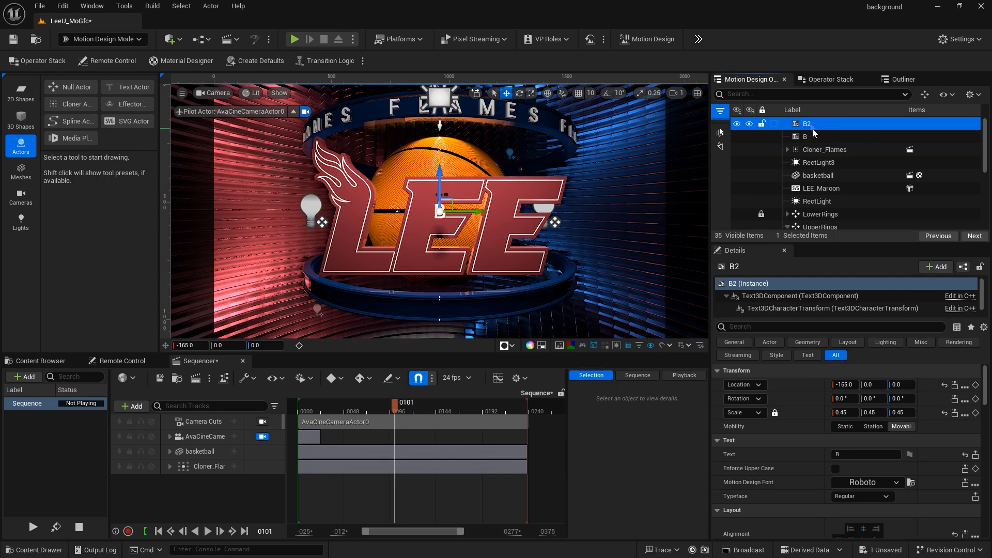
click(810, 128)
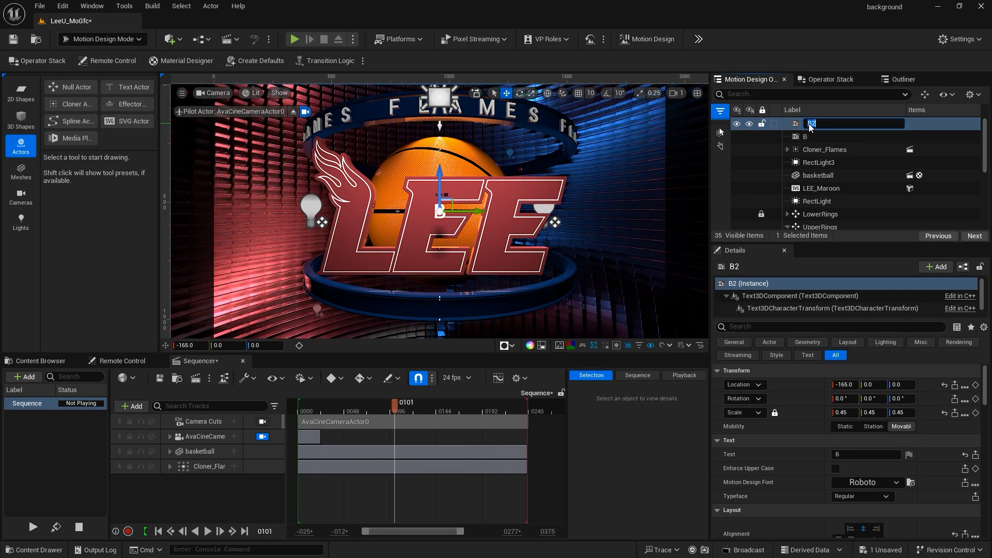
text(A)
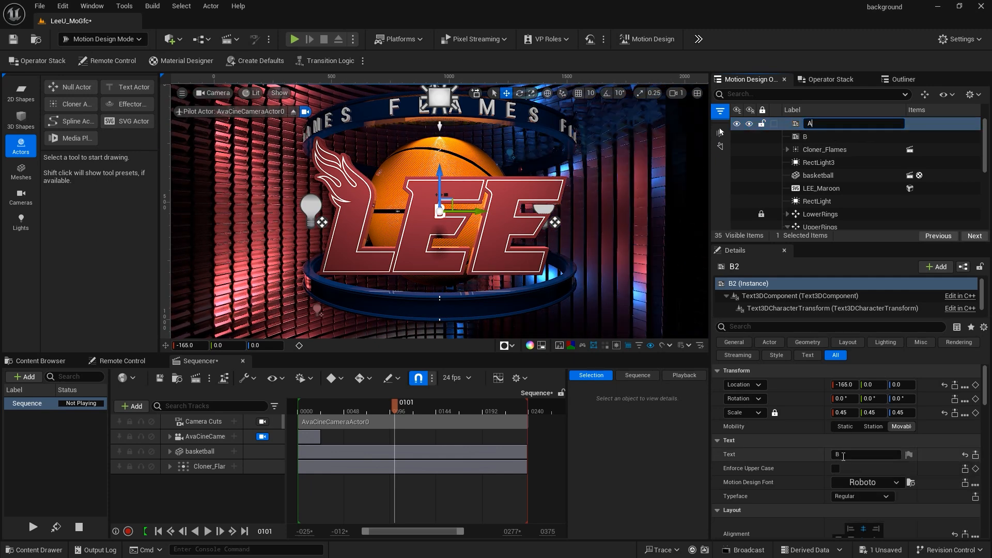
key(Return)
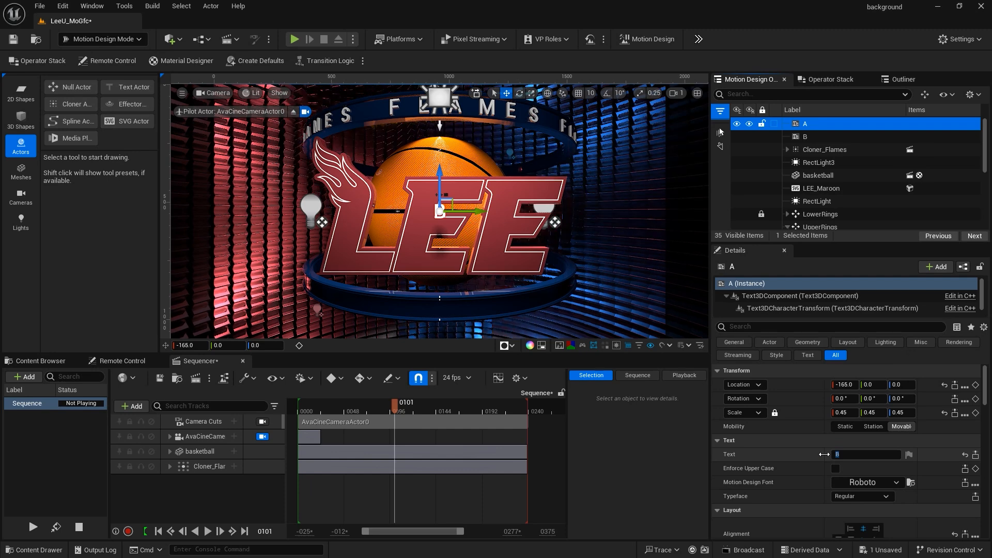
text(A)
key(Return)
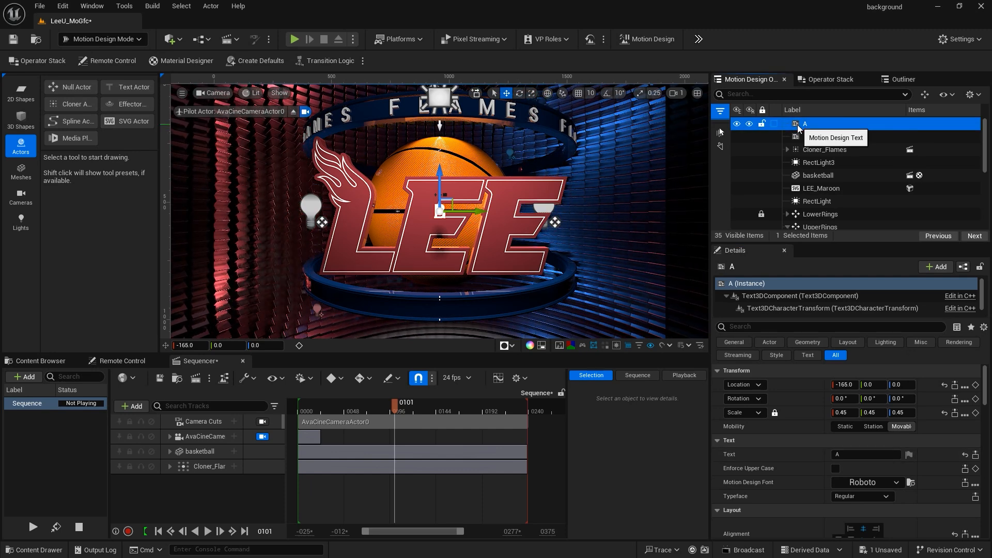
Step: Duplicate the A text actor, rename the copy S and change its text to S
key(ctrl+d)
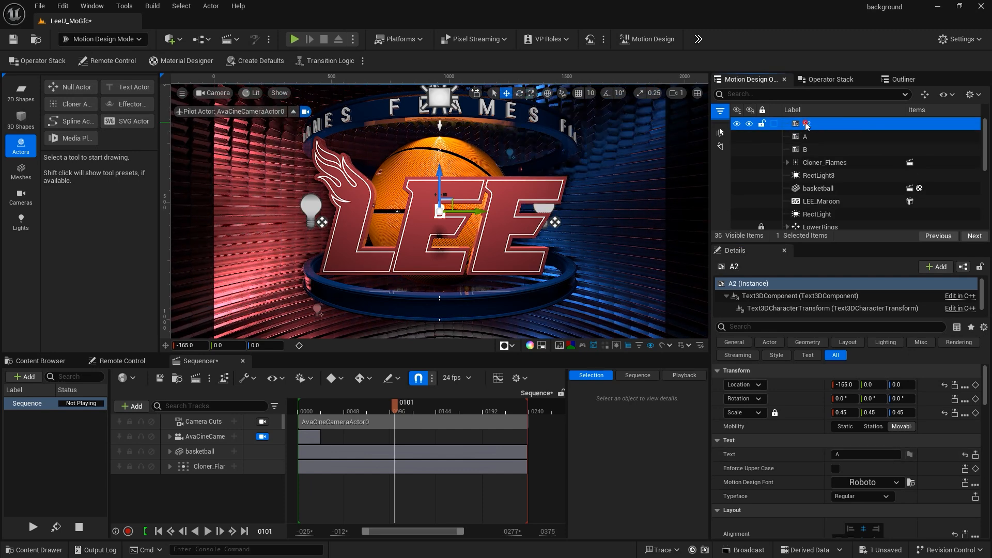
click(807, 124)
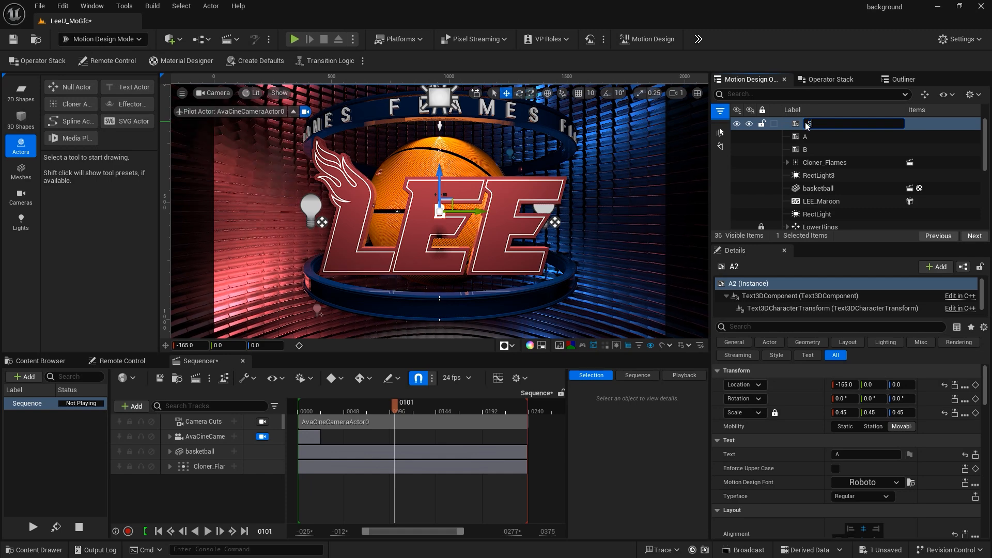
key(Return)
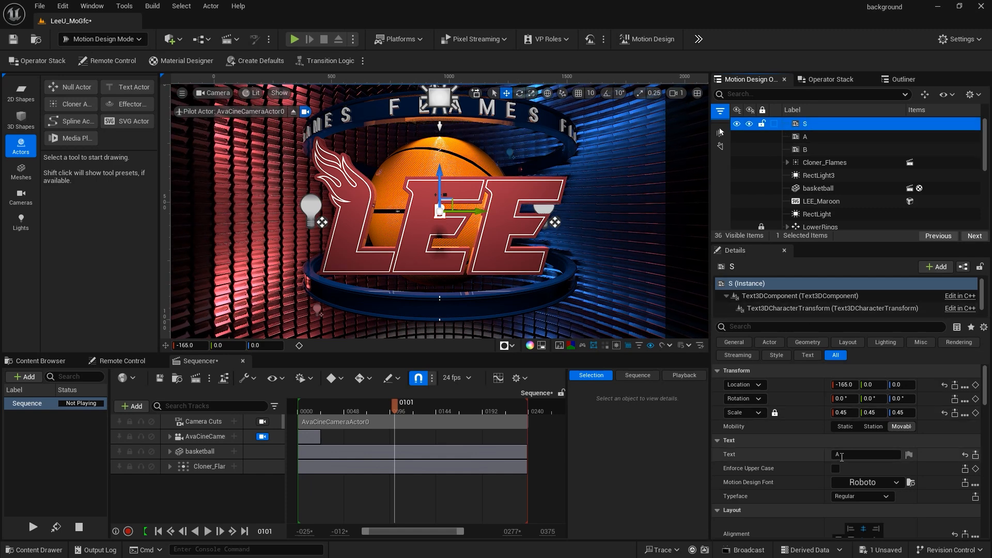
click(840, 454)
drag(839, 455, 833, 457)
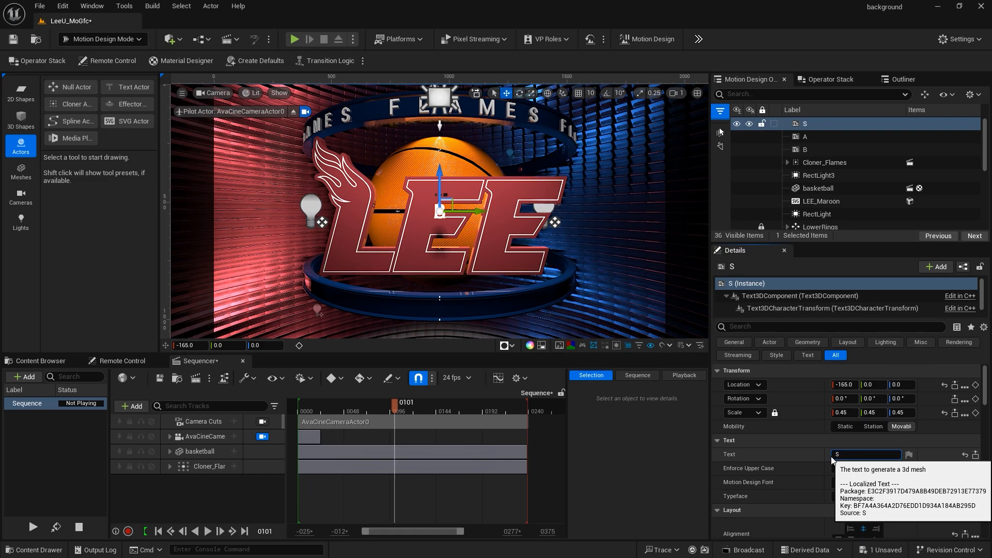
click(817, 454)
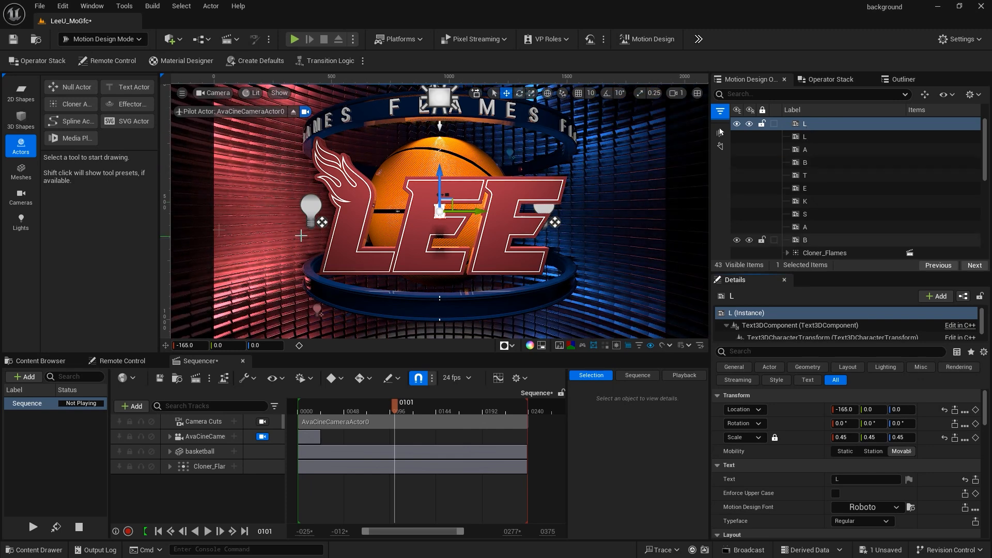
Step: Add a new Cloner actor to the scene and delete its DefaultCube, accepting the broken references
click(73, 104)
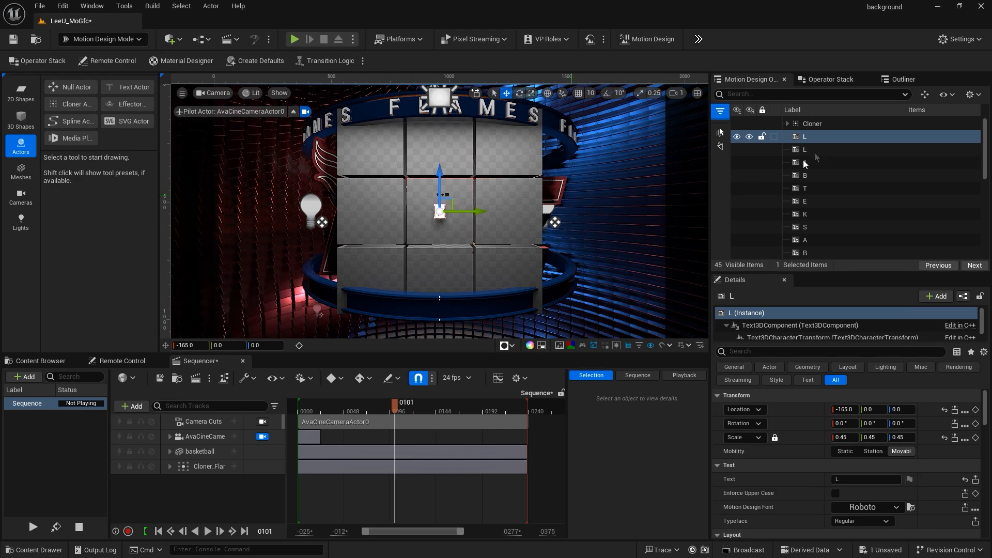
click(787, 124)
click(807, 137)
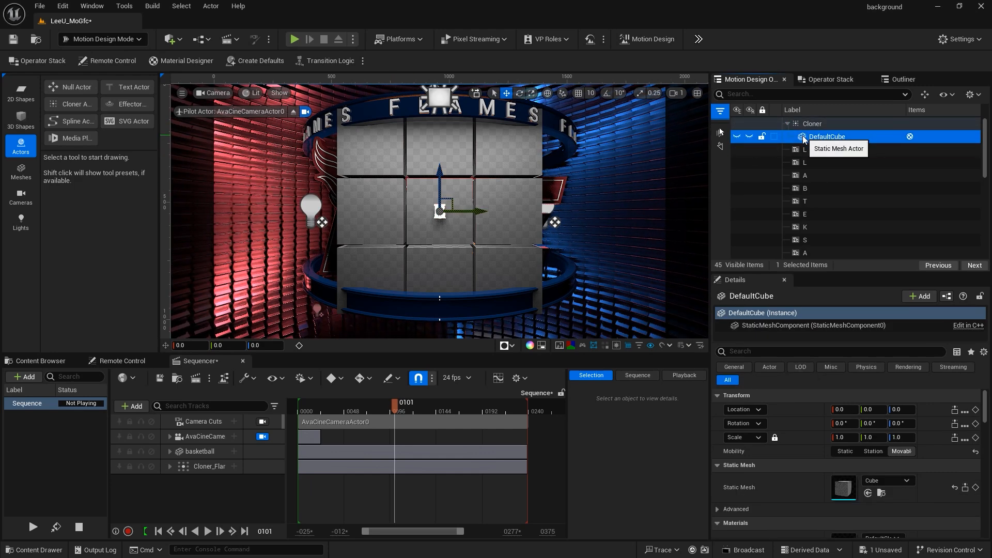
key(Delete)
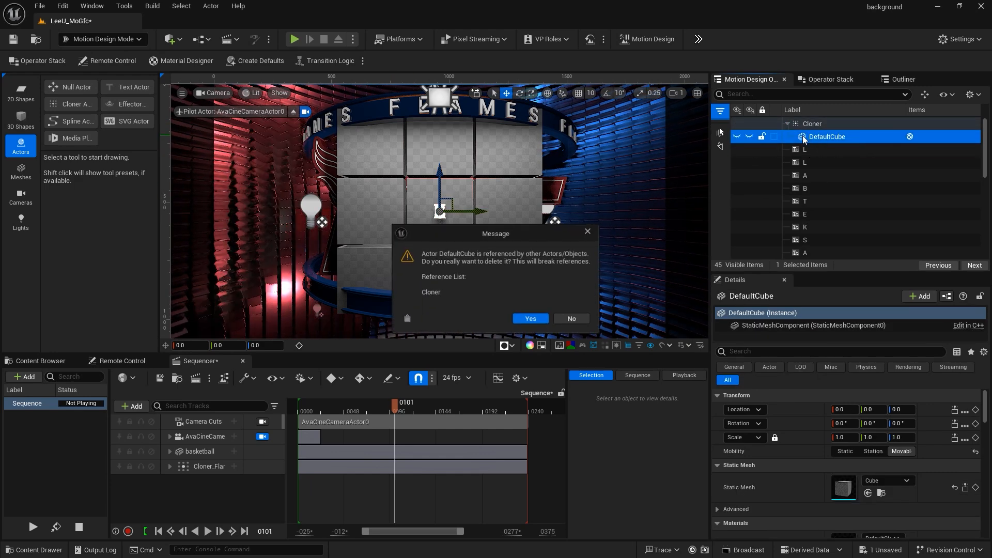
click(545, 320)
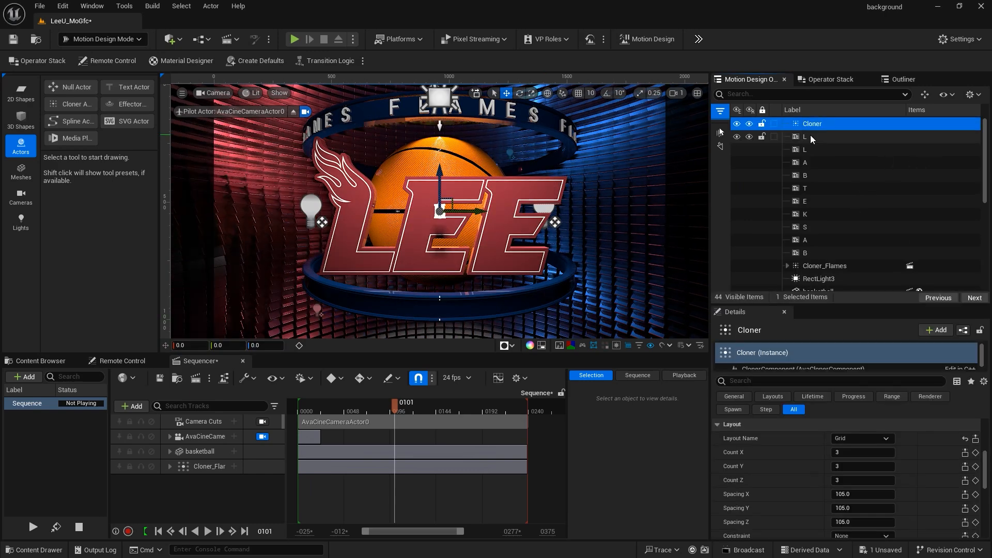
Step: Parent all ten BASKETBALL letter actors to the new Cloner
click(810, 135)
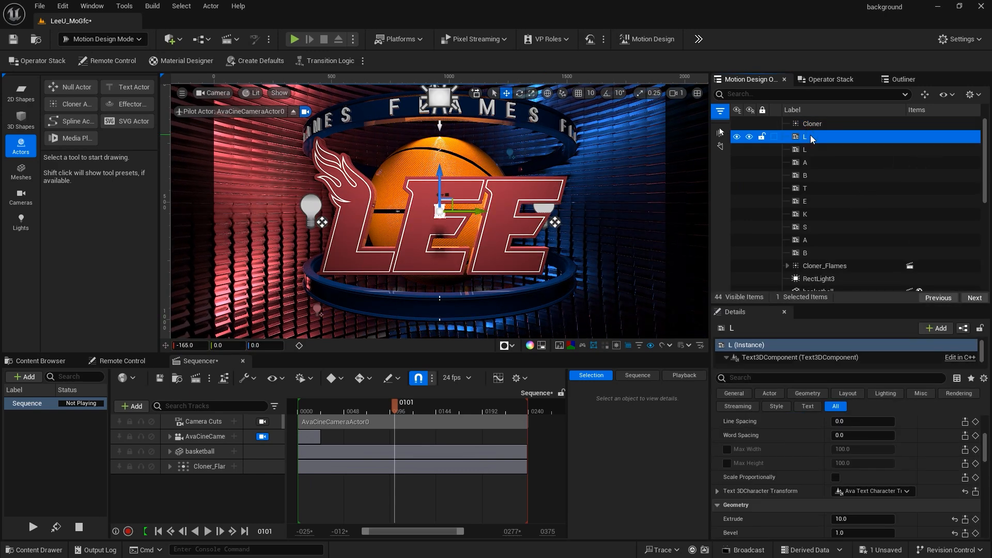
shift+click(804, 254)
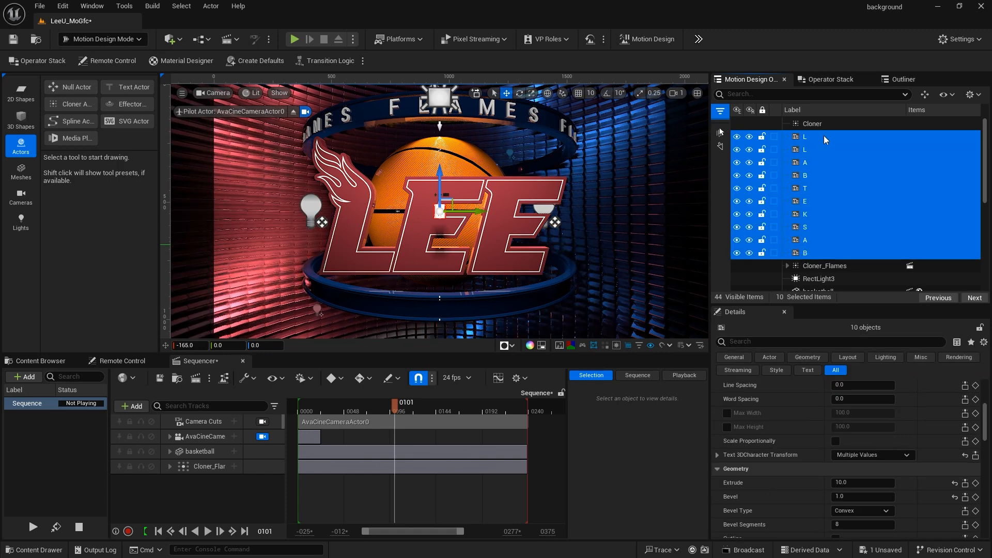
drag(801, 253, 815, 125)
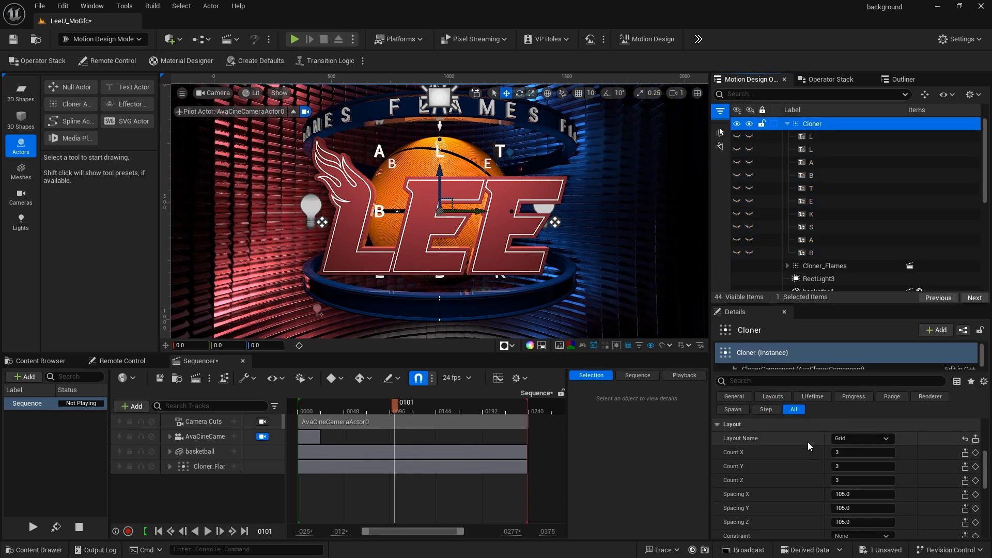
Step: Change the new Cloner's layout to Circle with a Count of 50
click(847, 437)
click(850, 468)
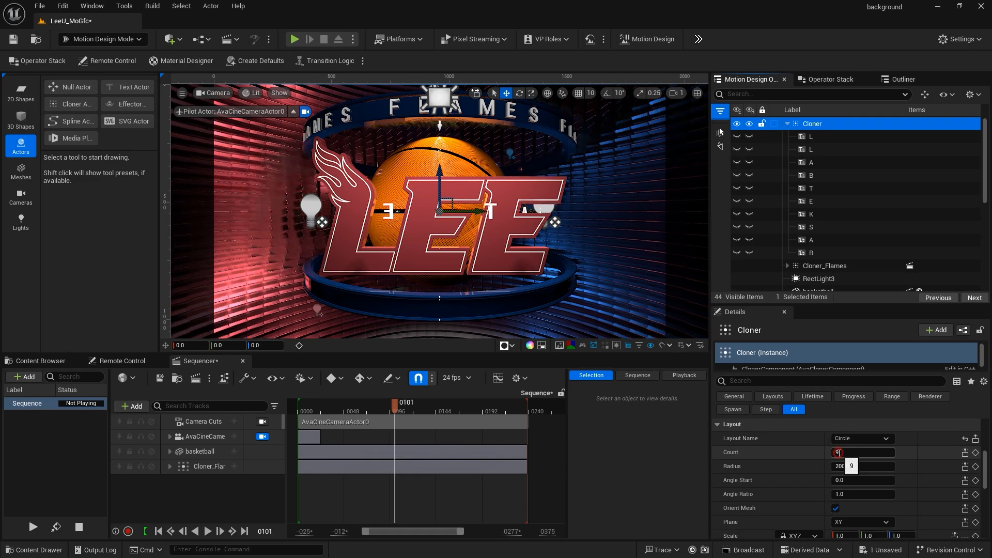
click(838, 452)
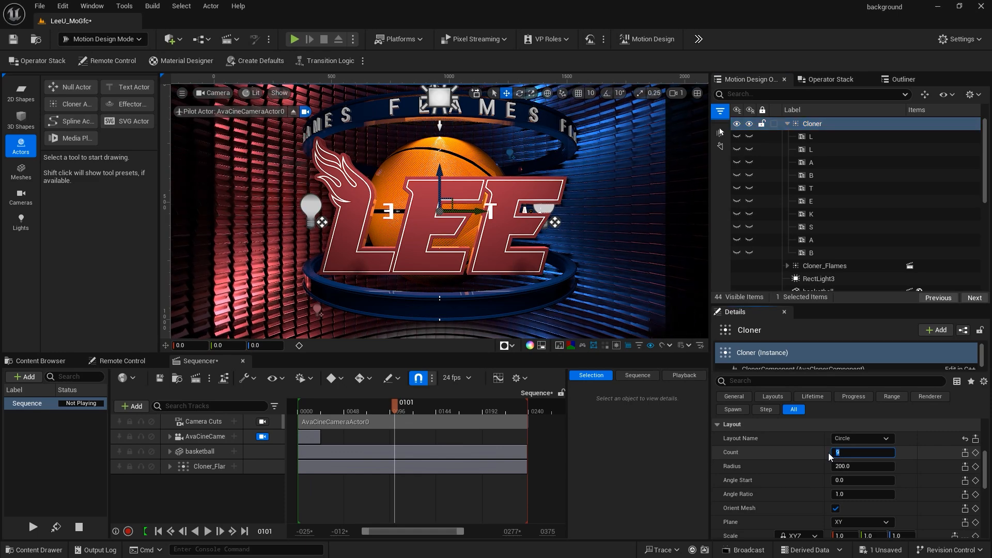
key(Return)
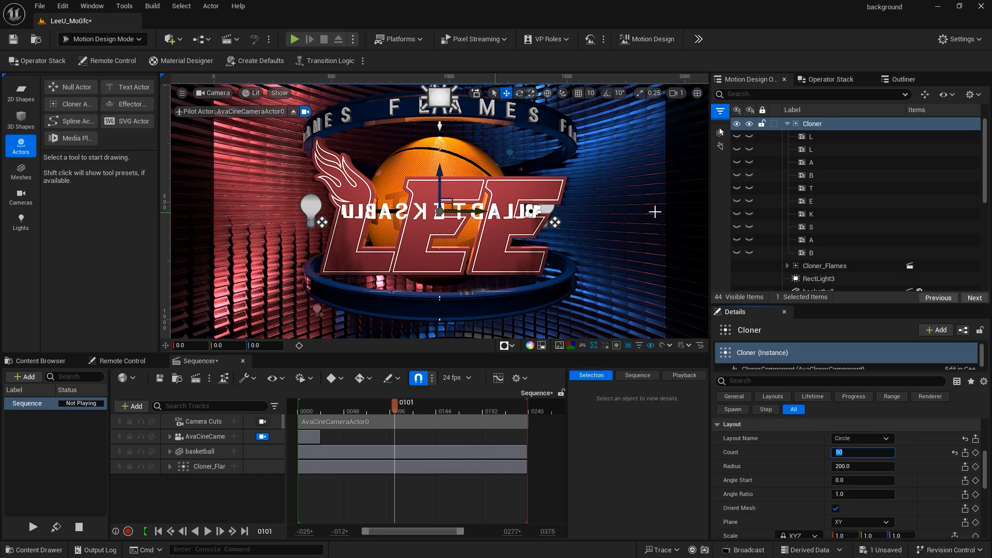
Step: Rotate all ten letters inside the Cloner to 180° on the Z axis so BASKETBALL faces forward
click(808, 136)
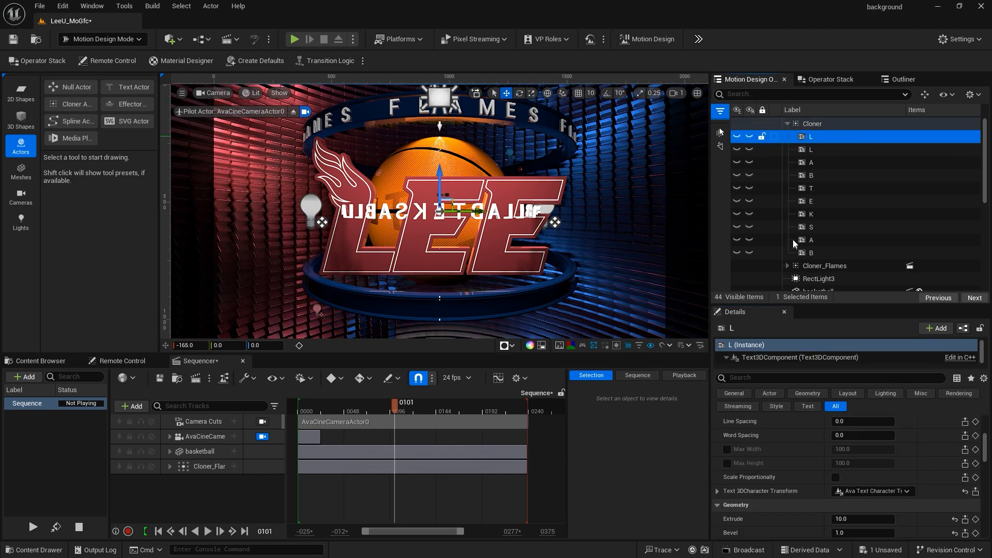
shift+click(803, 253)
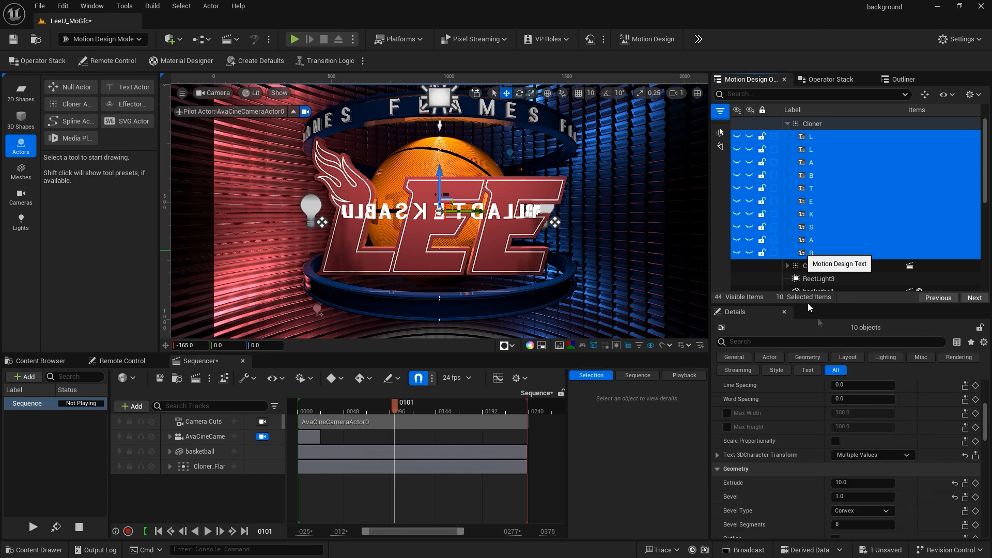
scroll(890, 416, up, 5)
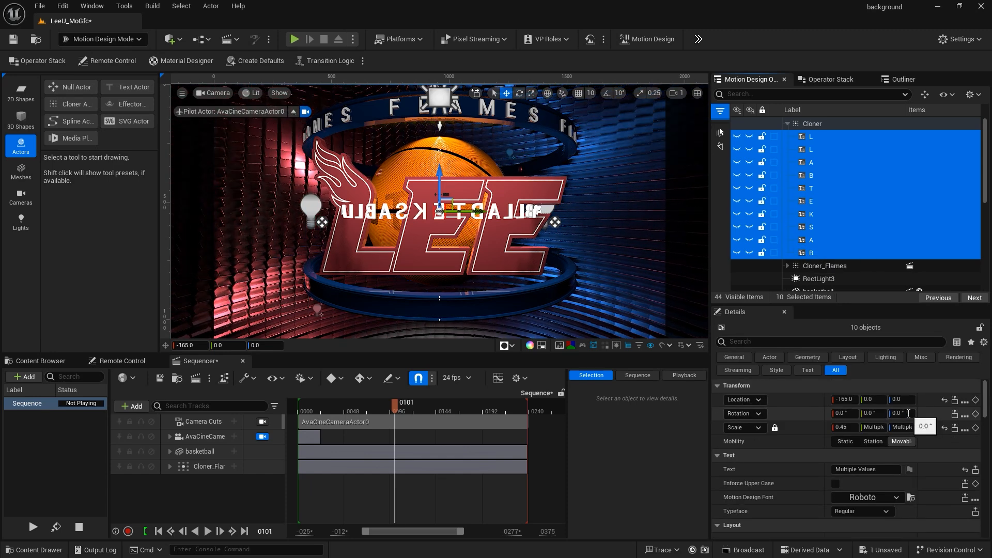
click(892, 413)
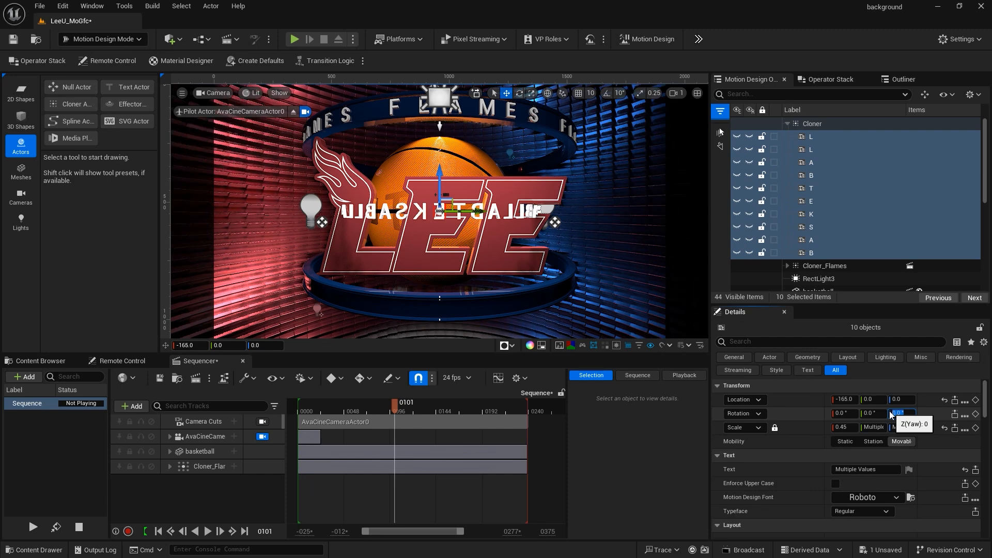
text(180)
key(Return)
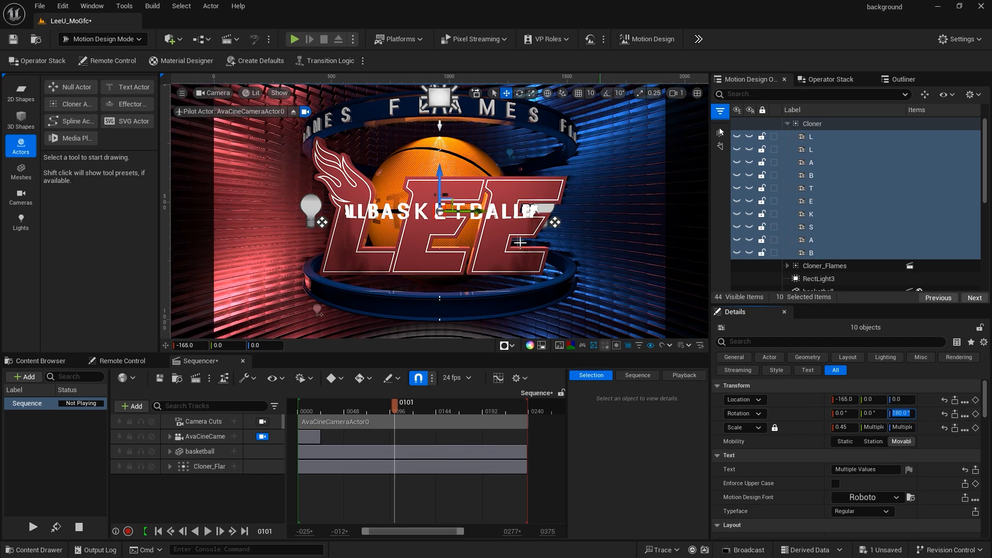
Step: Increase the new Cloner's circle Radius until the BASKETBALL text is about as wide as the lower blue ring
click(810, 122)
scroll(814, 452, down, 5)
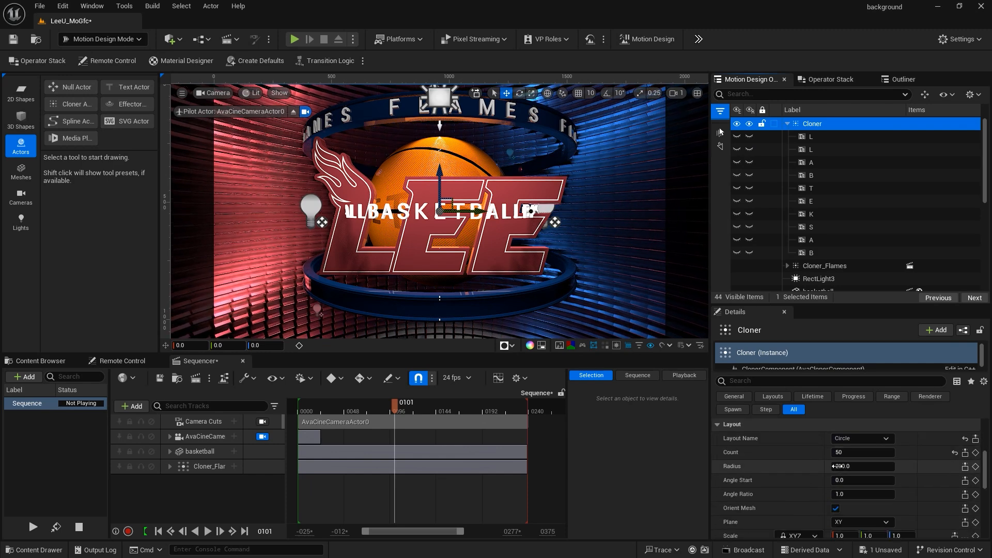
drag(836, 466, 935, 481)
scroll(935, 482, down, 4)
scroll(935, 480, up, 2)
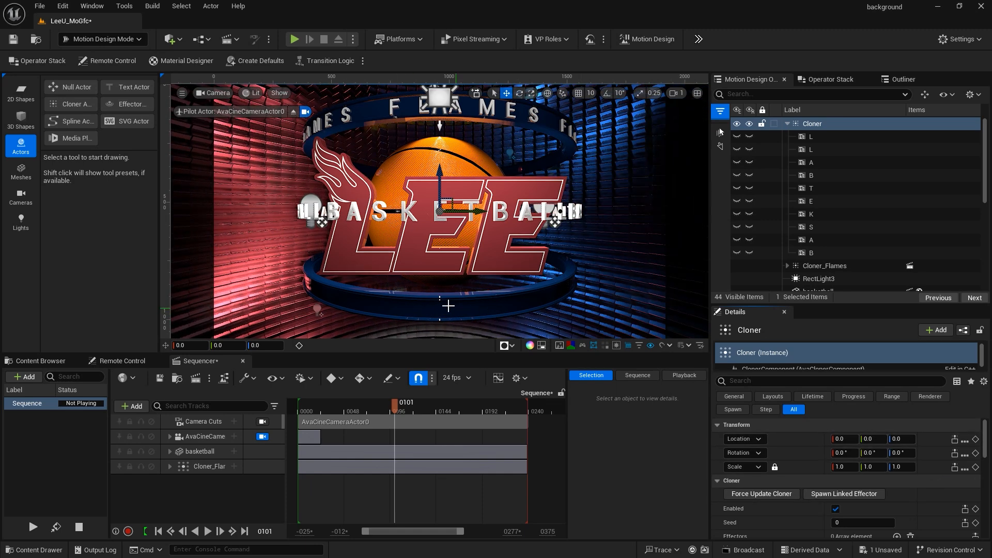
Step: Move the BASKETBALL Cloner to X 138 and lower it to Z -122, down at the lower blue ring
click(839, 439)
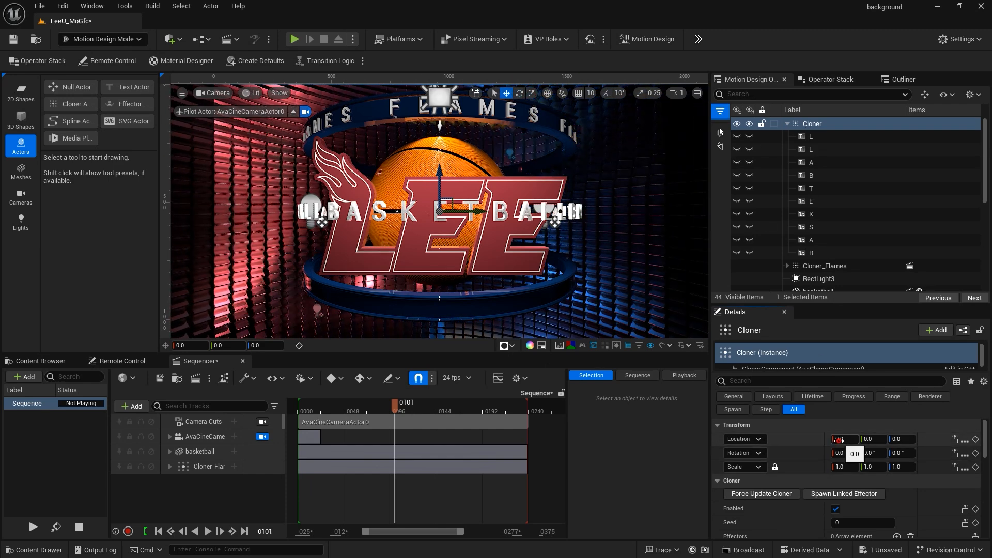
text(138)
key(Return)
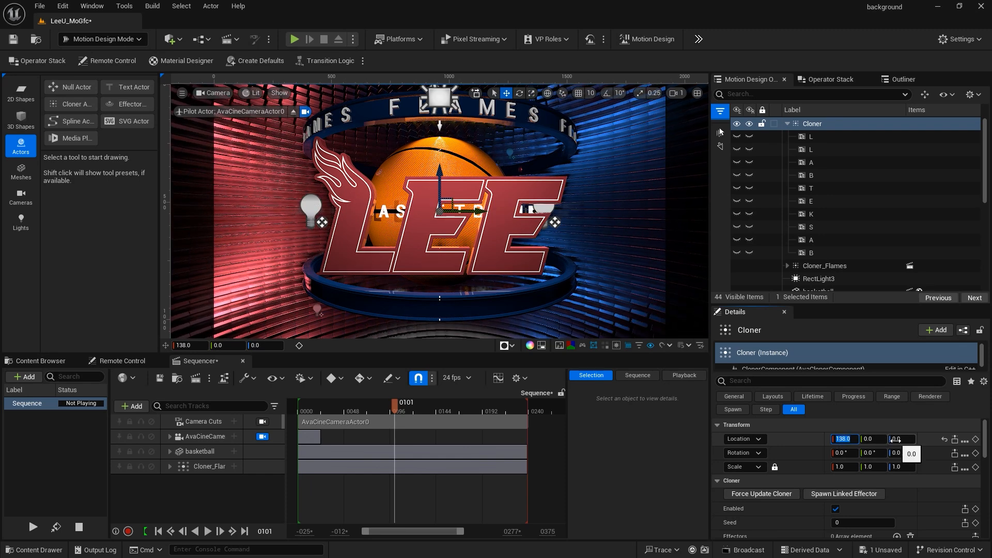
click(896, 440)
text(-118)
key(Return)
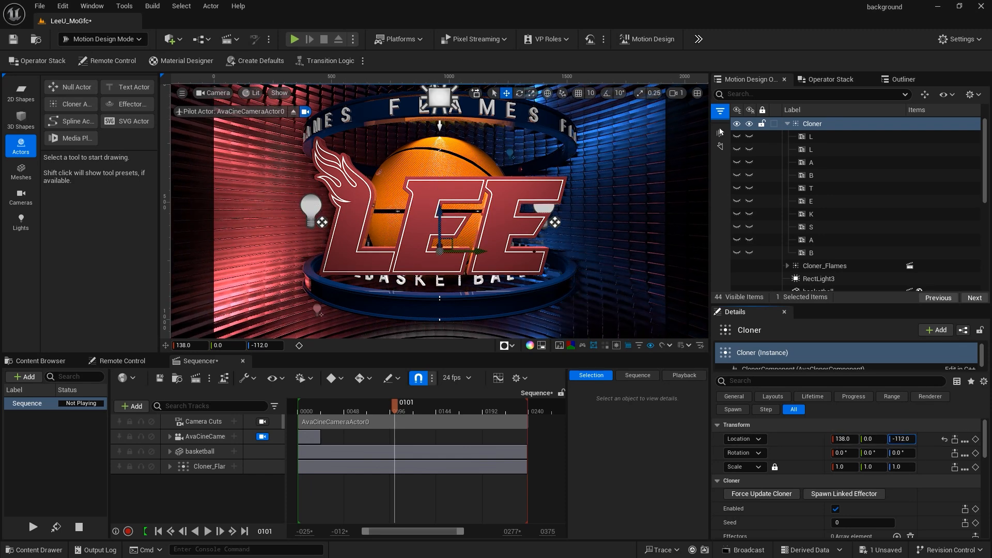
Step: Set the Cloner's circle Radius to 330 and lower it to Z -135 so the letters wrap the outside of the lower ring
scroll(912, 475, down, 5)
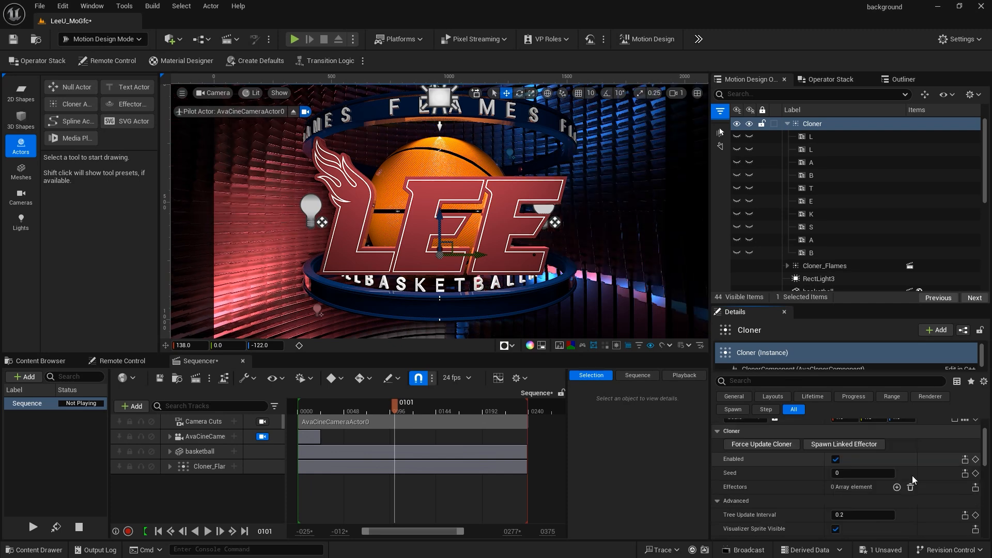
scroll(912, 476, down, 4)
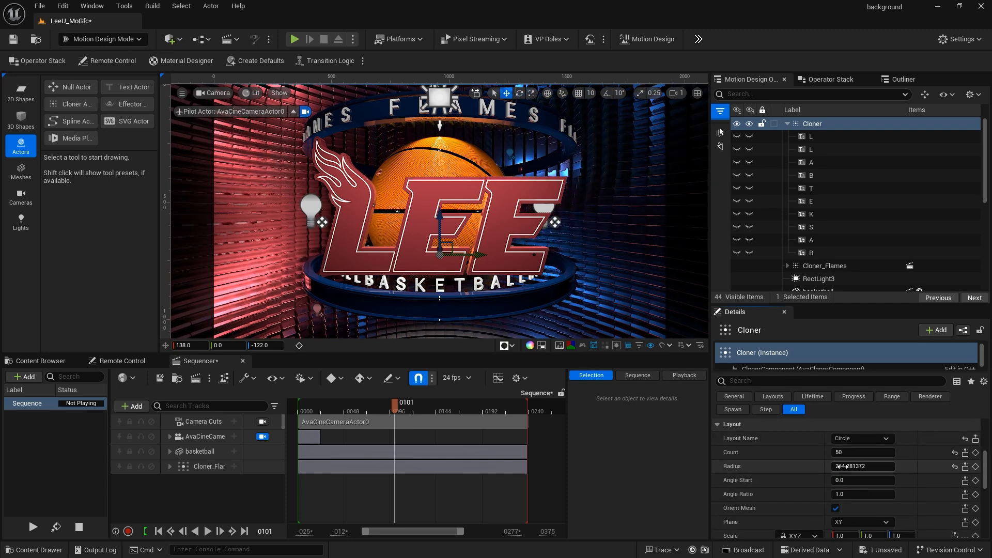
drag(839, 468, 865, 467)
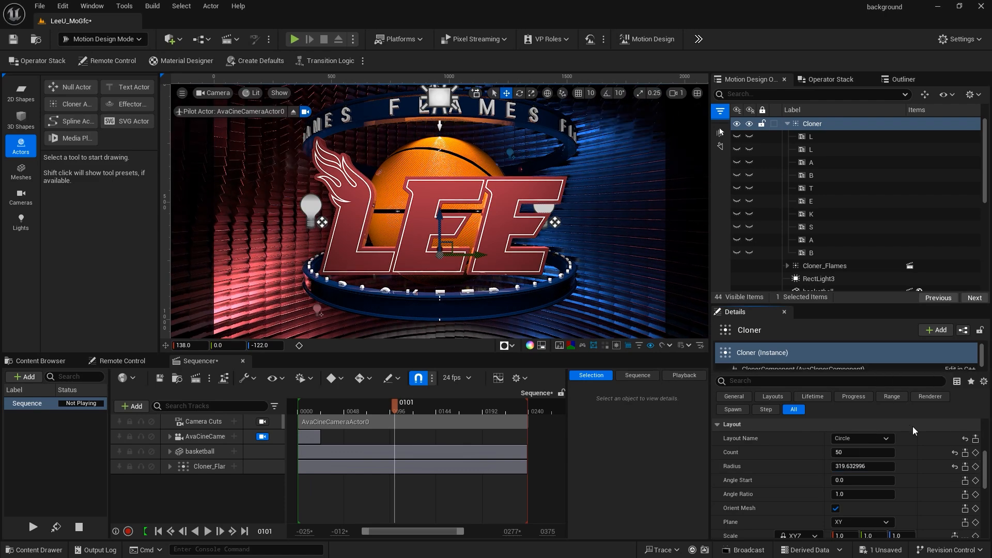
scroll(912, 434, up, 8)
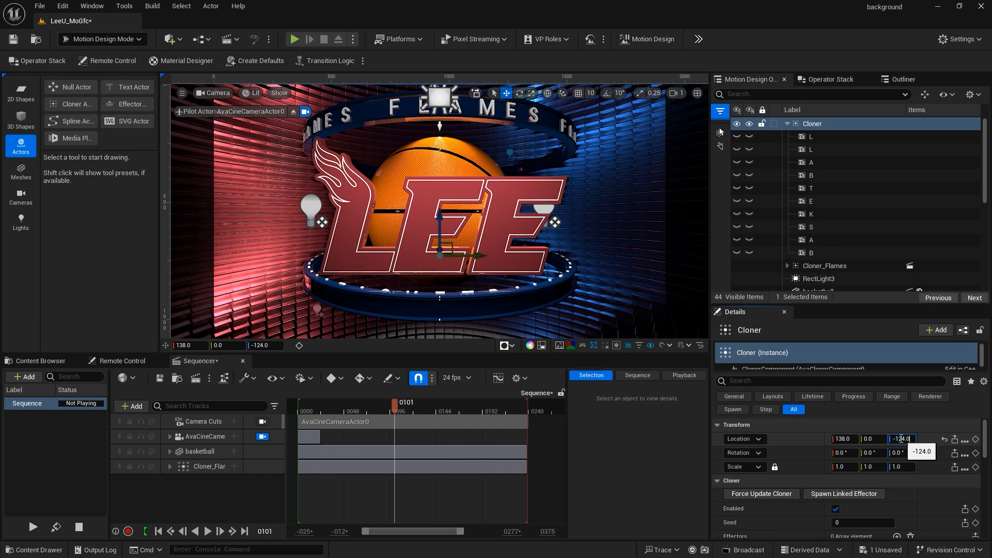
scroll(900, 438, down, 2)
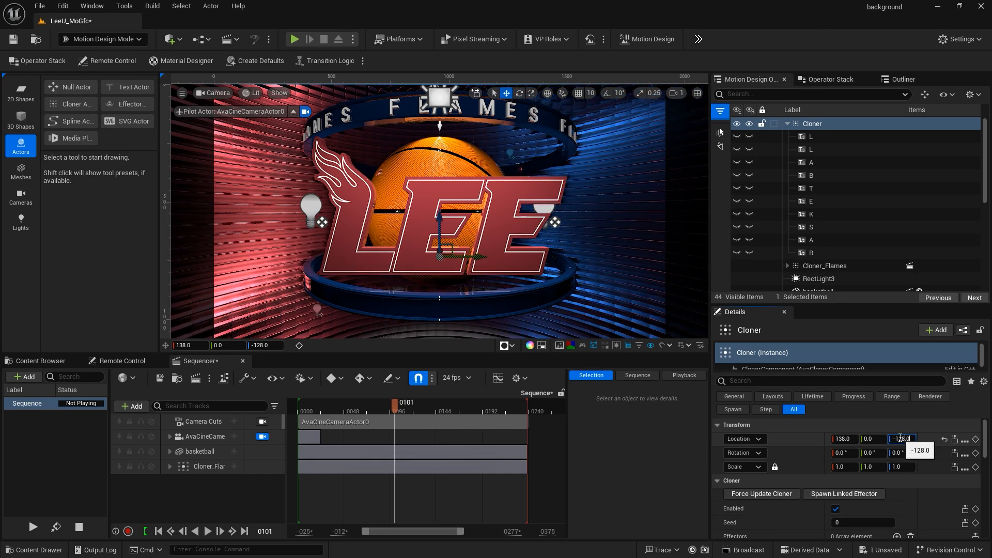
scroll(849, 485, down, 5)
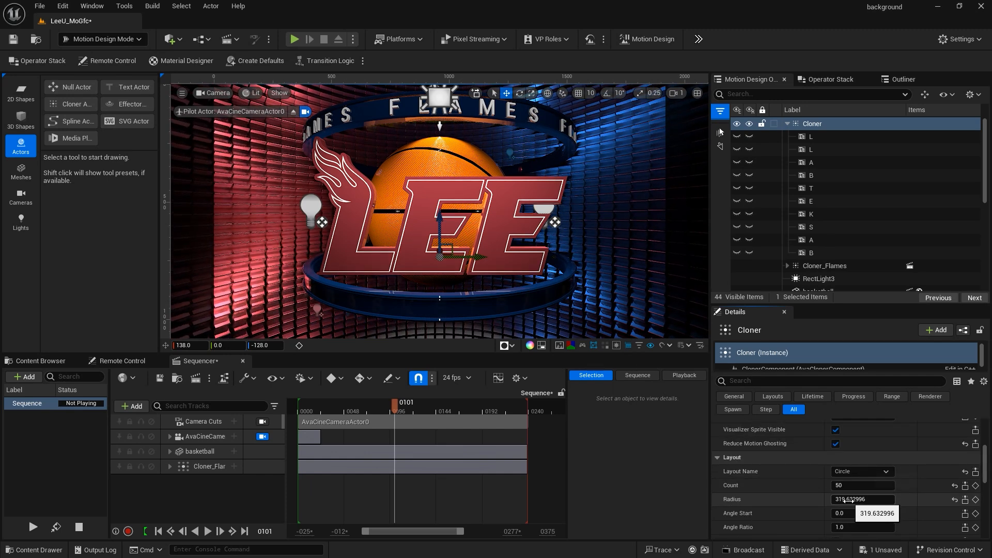
click(850, 499)
text(330)
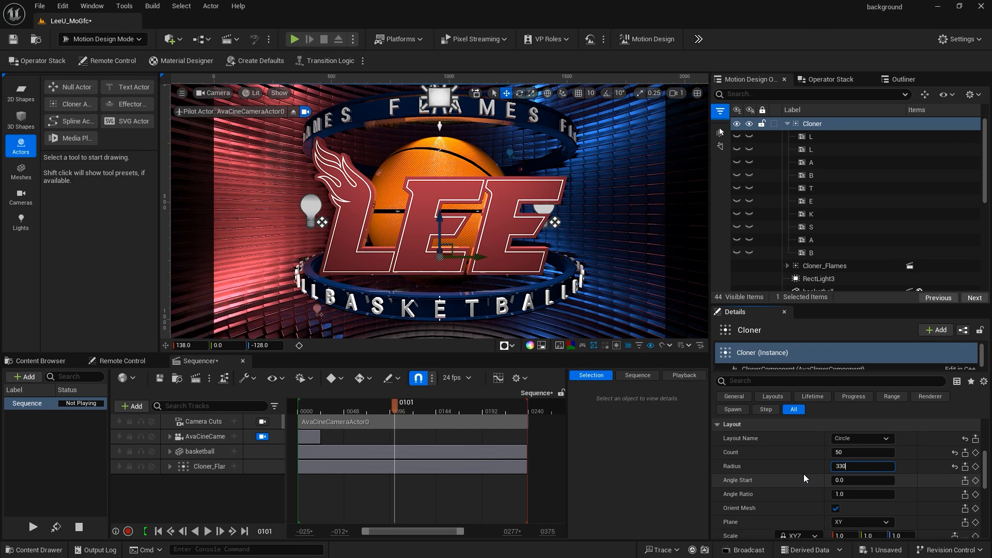
key(Return)
scroll(900, 439, up, 5)
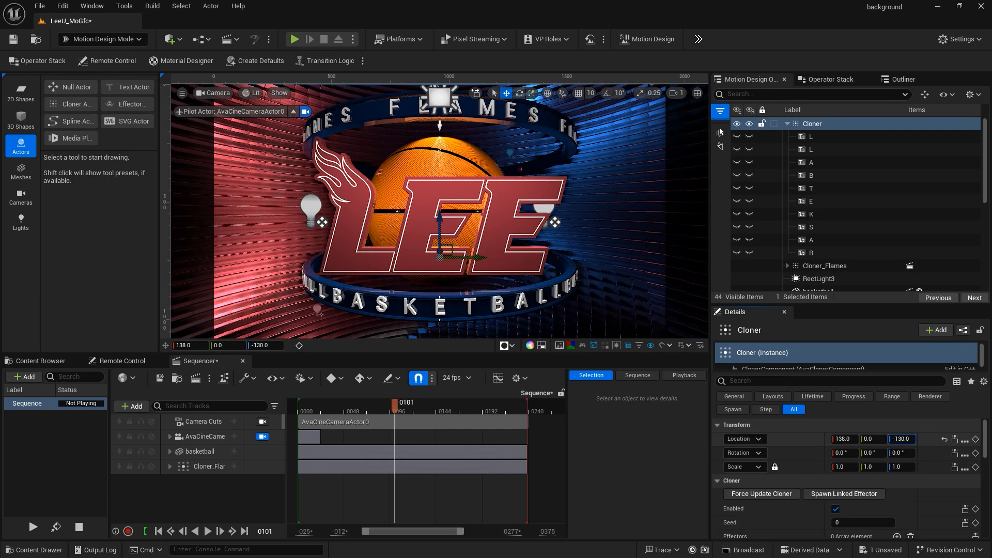
drag(900, 439, 898, 439)
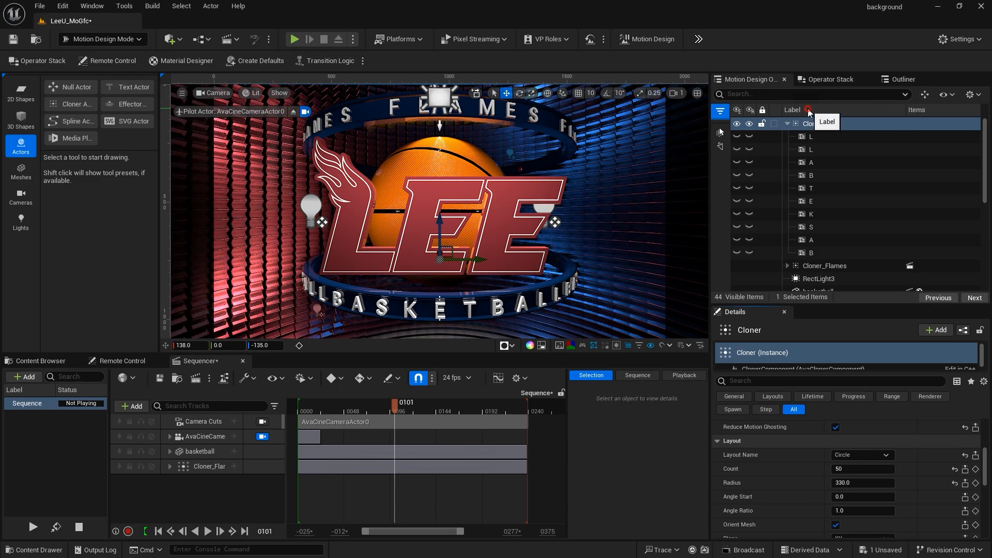
Step: Add a Null Actor as the first child of the BASKETBALL Cloner to space the words, and test-play the level
key(Escape)
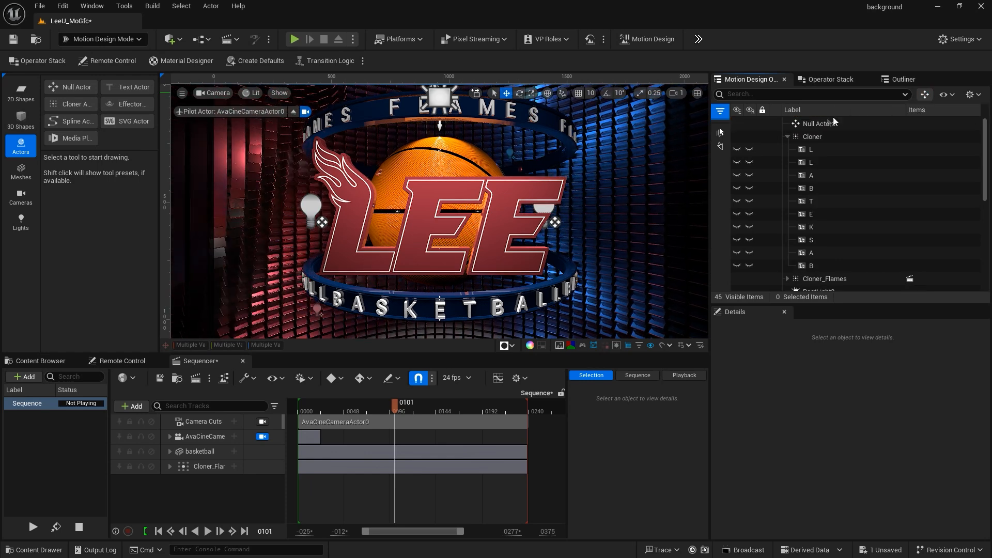
click(925, 95)
drag(814, 132, 814, 137)
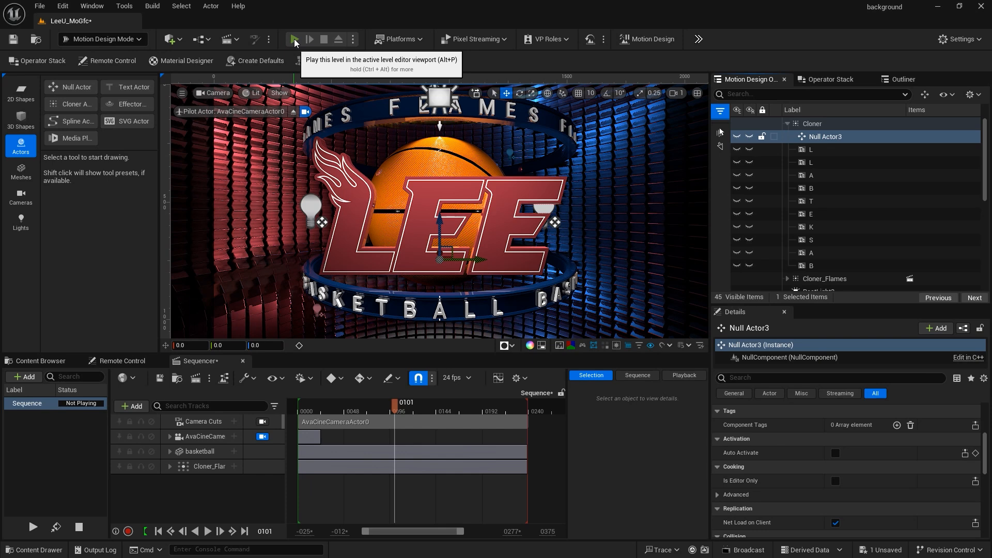
click(294, 40)
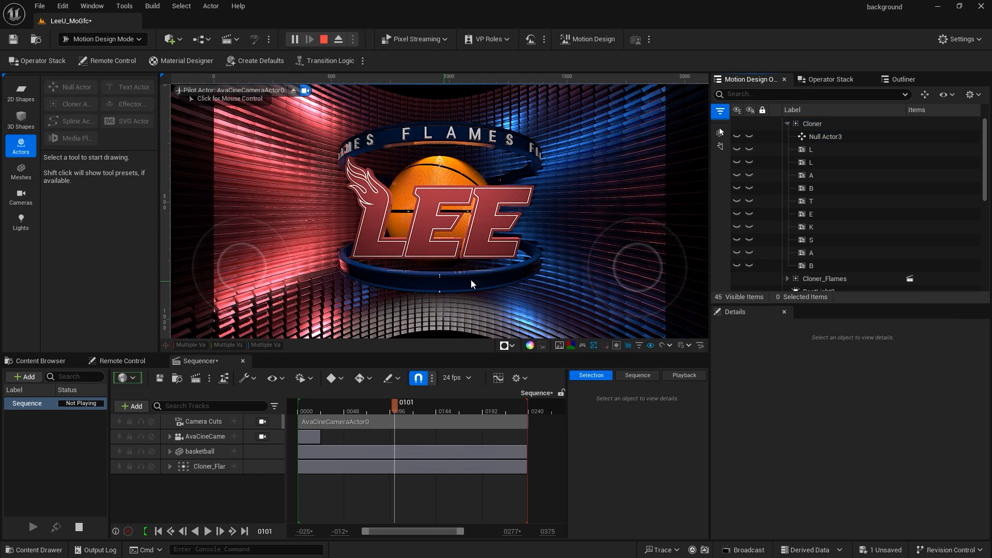
click(324, 40)
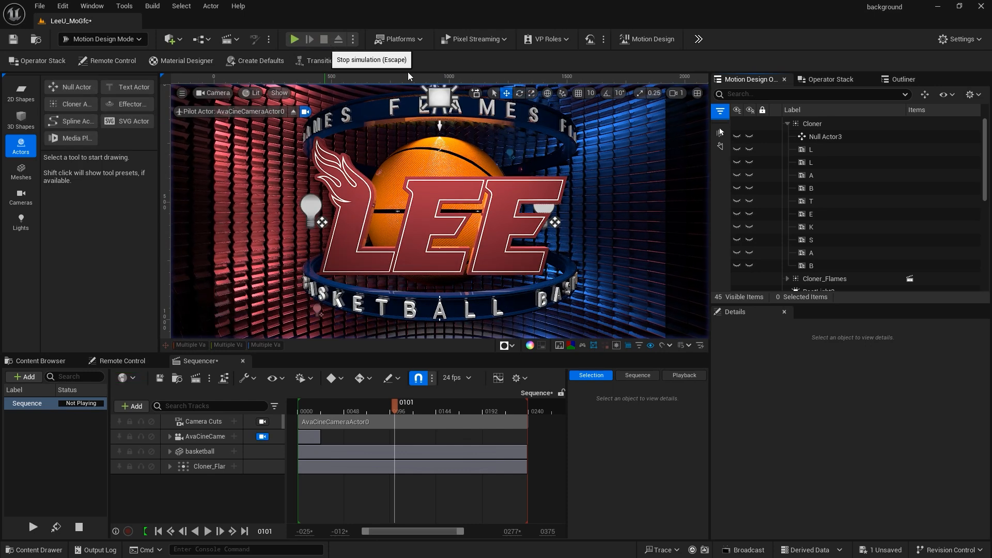
Step: Convert the ten BASKETBALL text letters to Static Mesh and parent the converted letters back to the Cloner
click(803, 151)
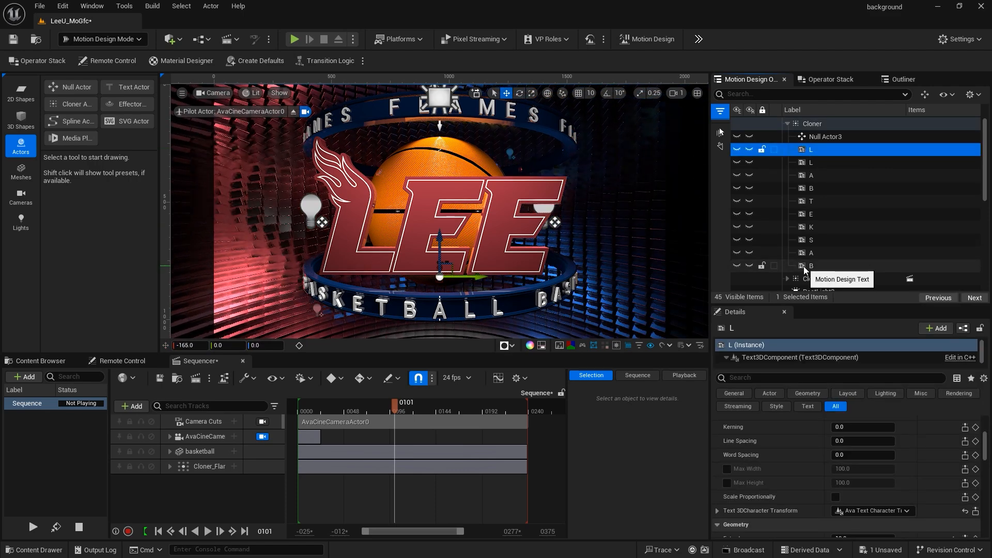
shift+click(803, 266)
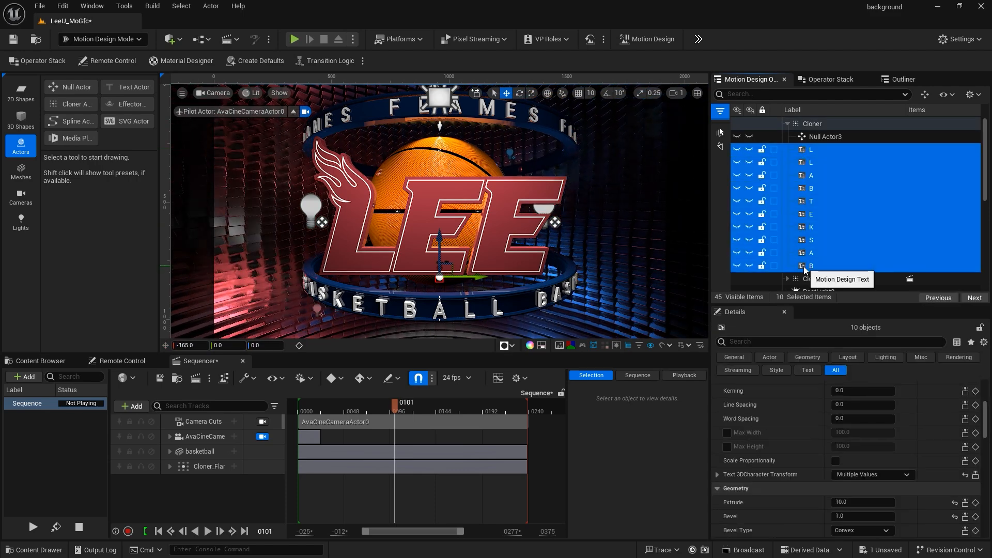
click(101, 38)
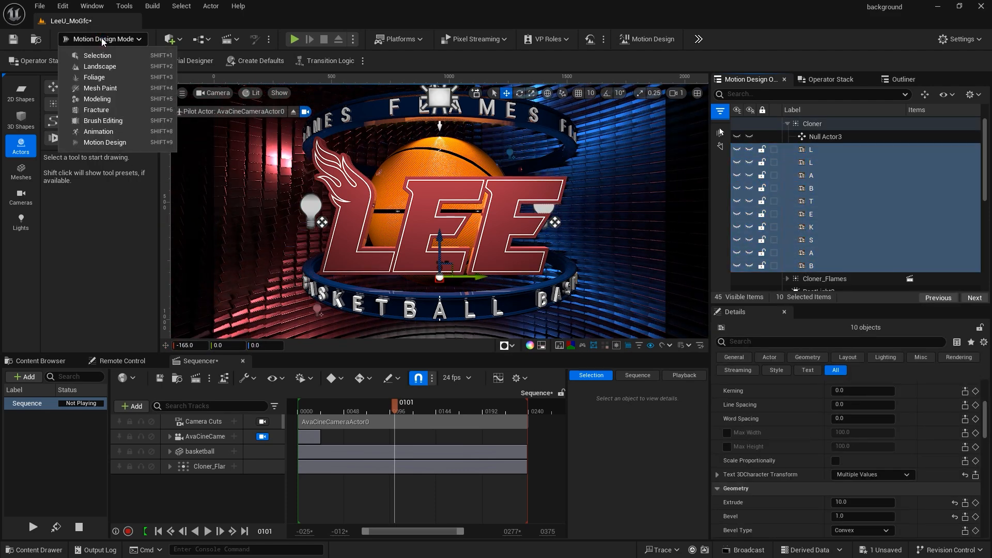
click(108, 99)
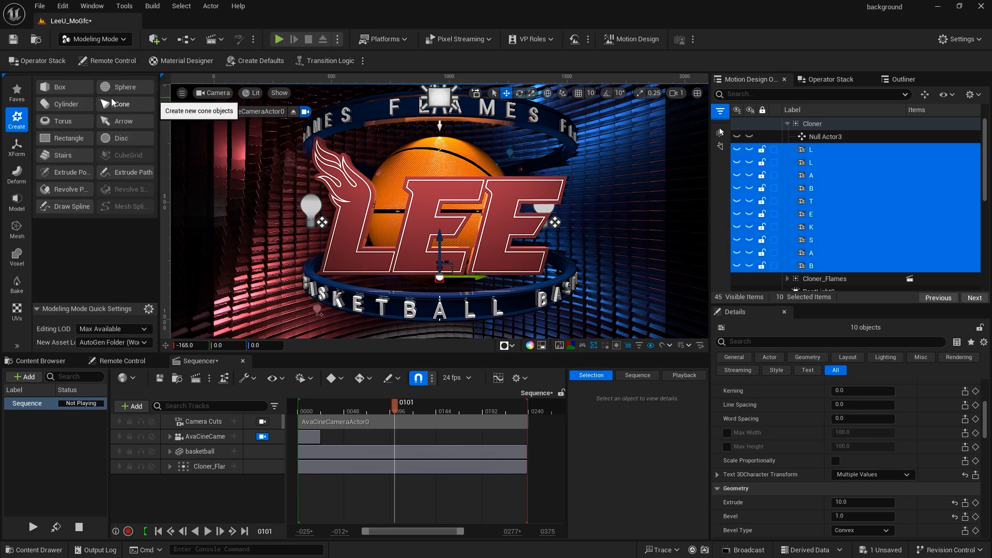
click(18, 147)
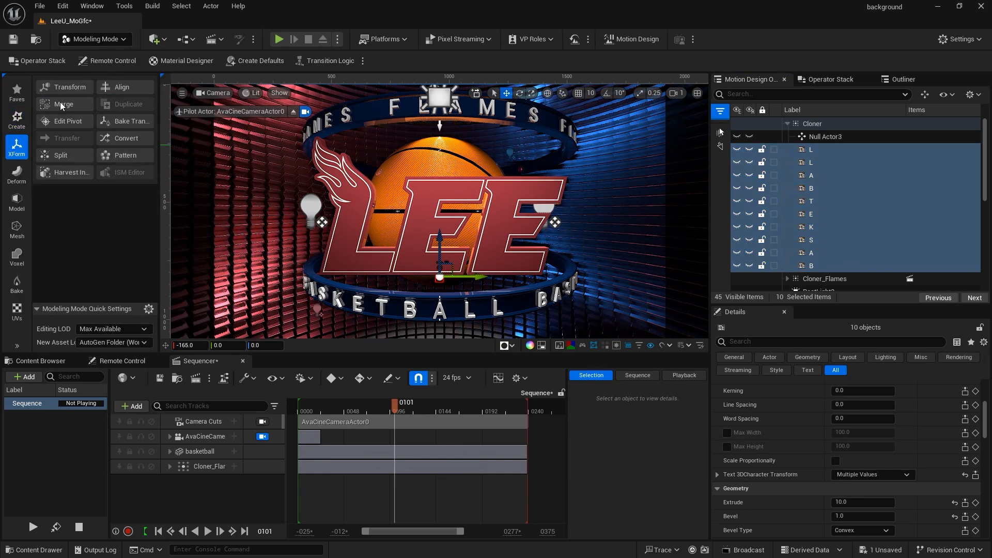
click(123, 138)
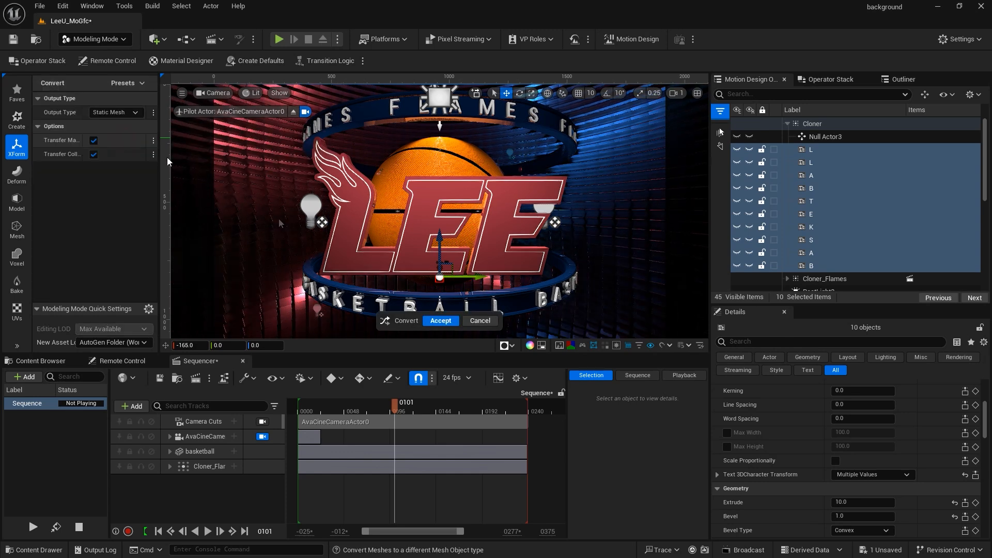
click(441, 321)
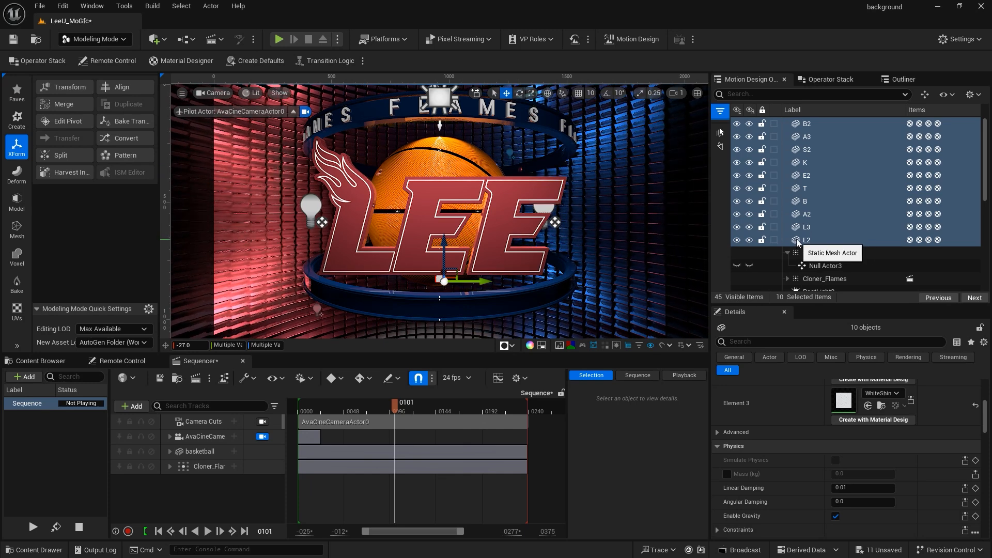
drag(798, 244, 812, 253)
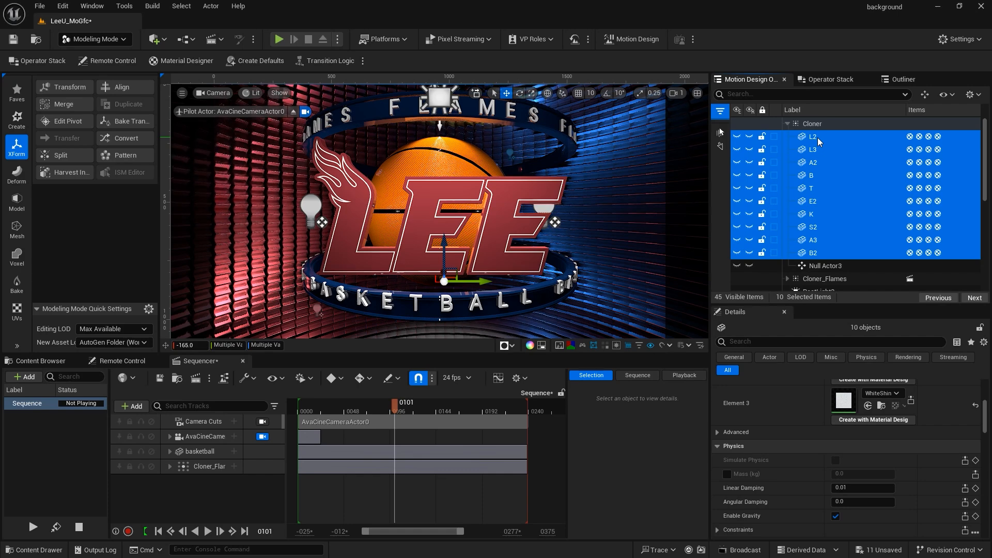
Step: Lower the BASKETBALL Cloner to Z -145 to centre the letters on the ring, and save the level
click(814, 124)
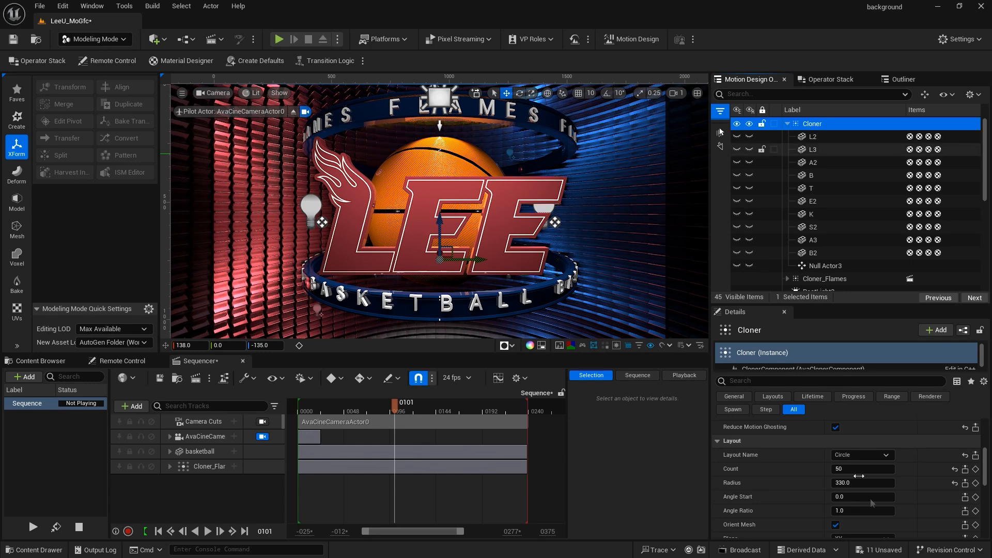
scroll(876, 498, up, 5)
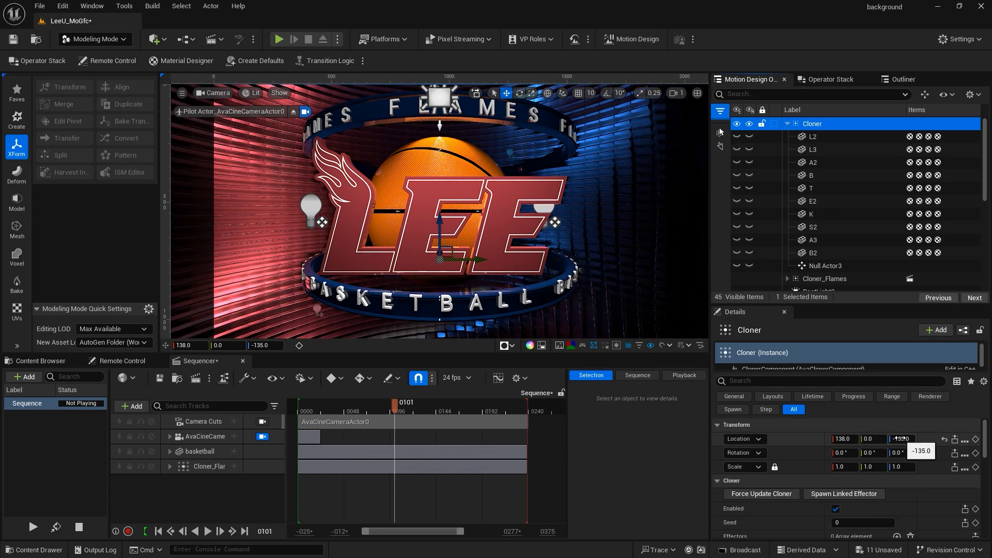
drag(901, 439, 895, 439)
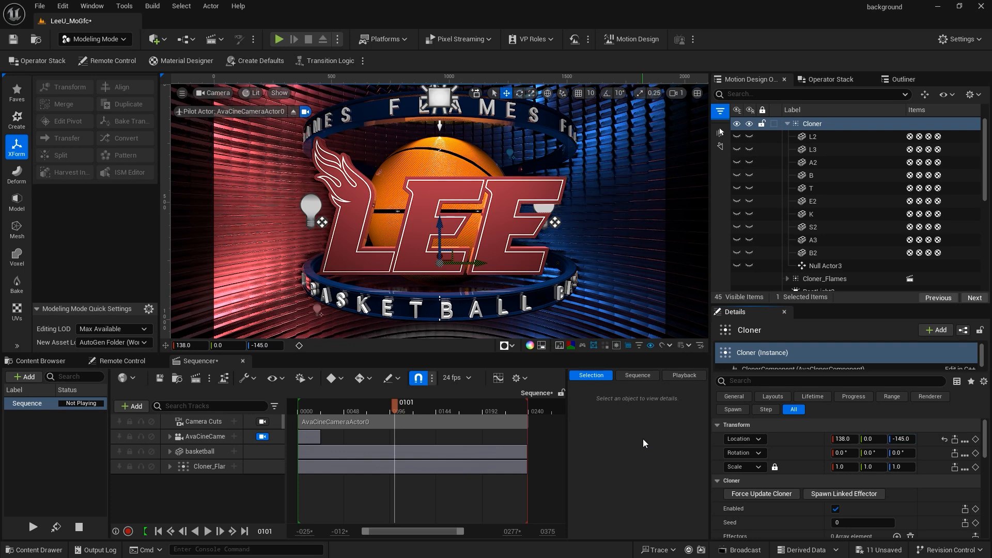
key(ctrl+s)
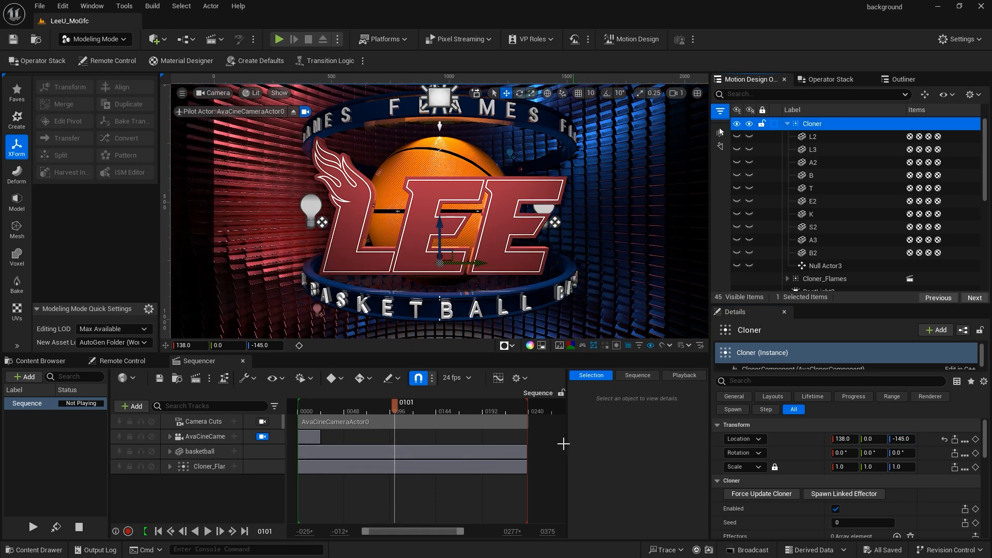
Step: Widen the Sequencer and keyframe the BASKETBALL Cloner's Angle Start at 0.0 on frame 0000
drag(563, 444, 717, 461)
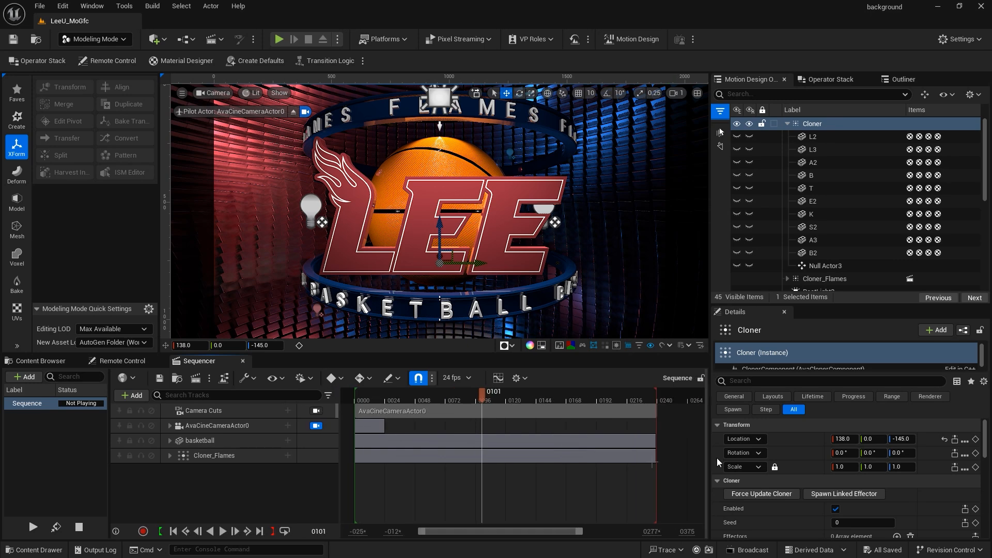
click(173, 531)
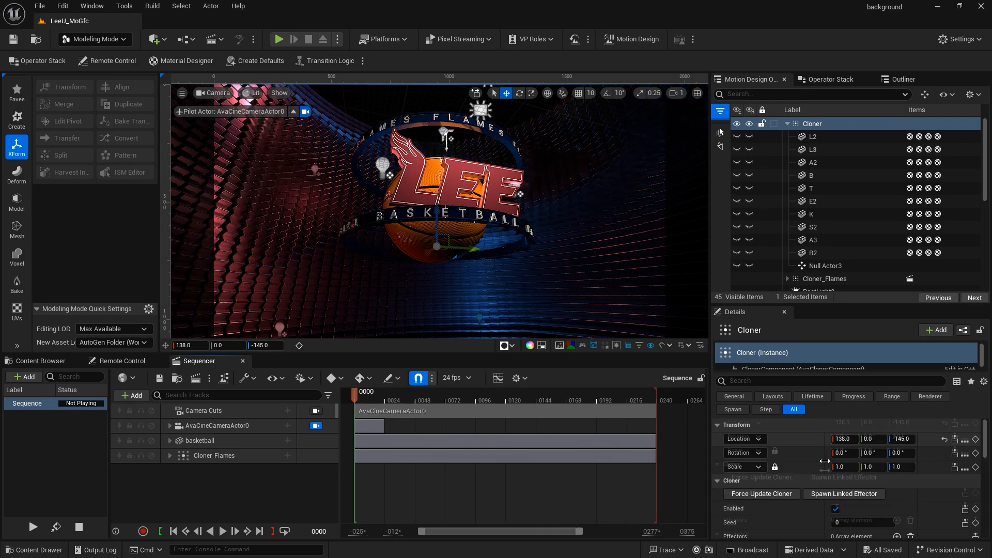
scroll(822, 491, down, 6)
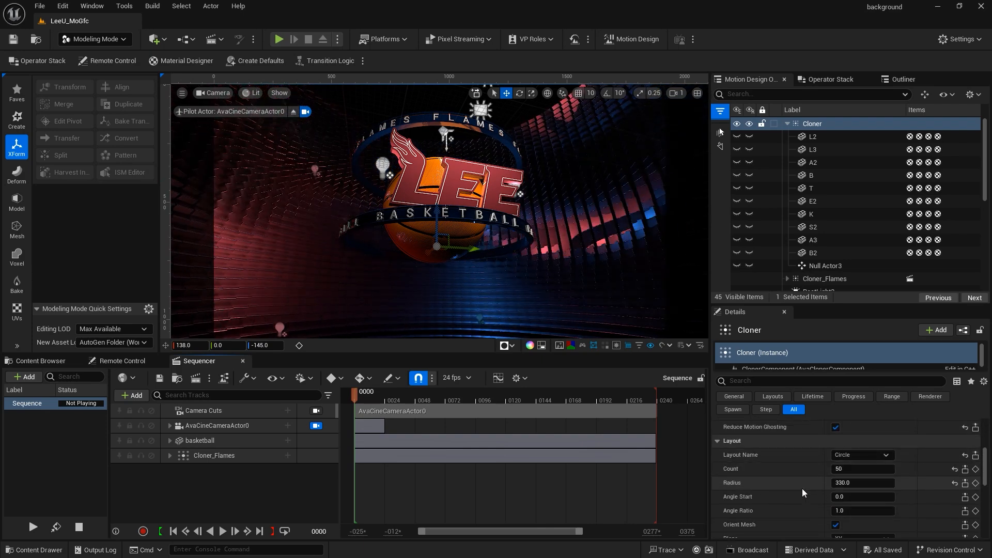
scroll(801, 488, down, 1)
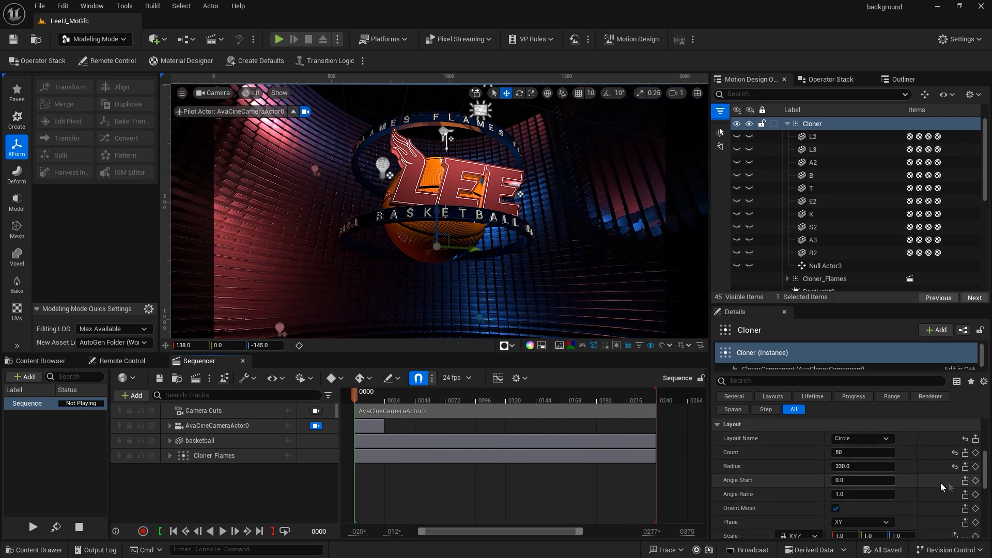
click(974, 481)
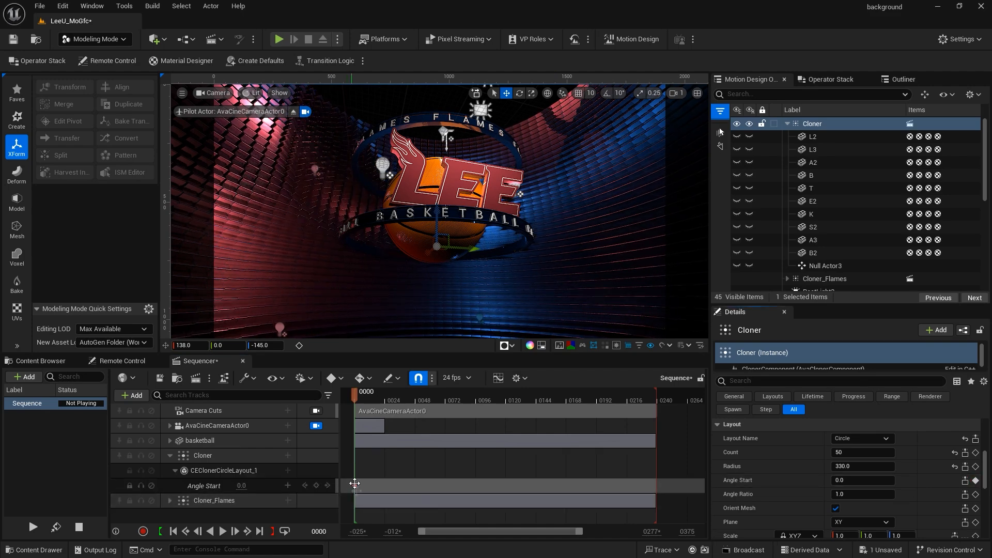
click(260, 531)
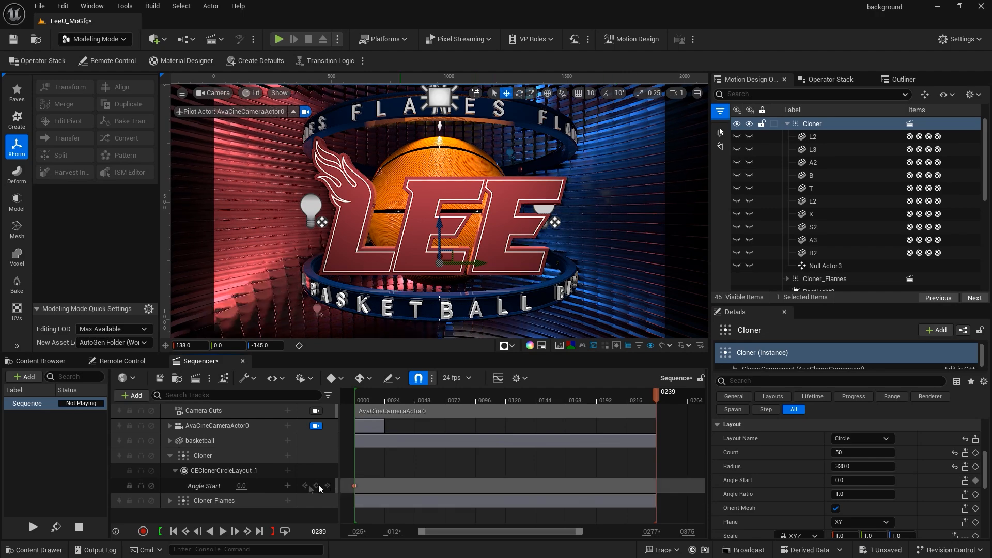
click(173, 531)
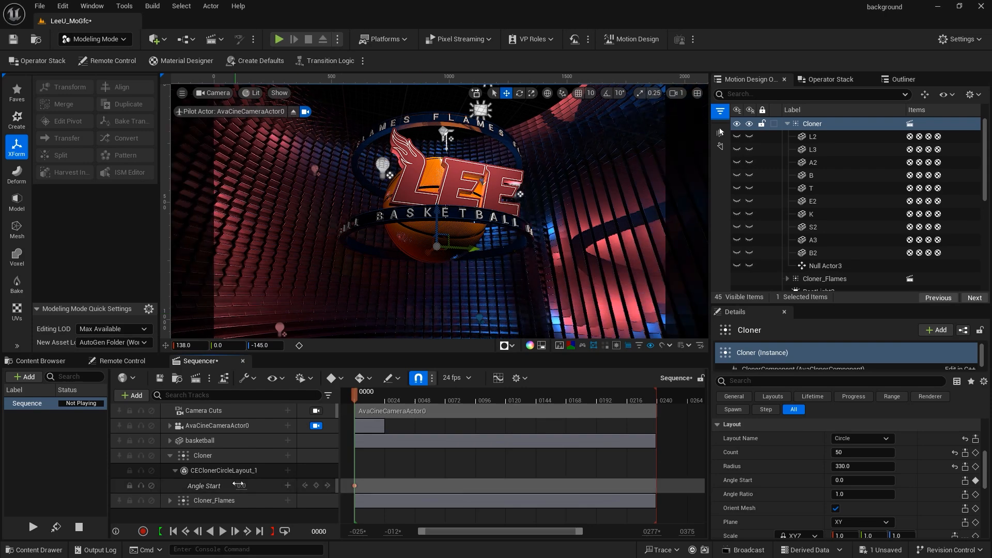
Step: Set the BASKETBALL Cloner's Angle Start key to 0.3 on frame 0000 and keyframe it at 0 on frame 0239
click(240, 485)
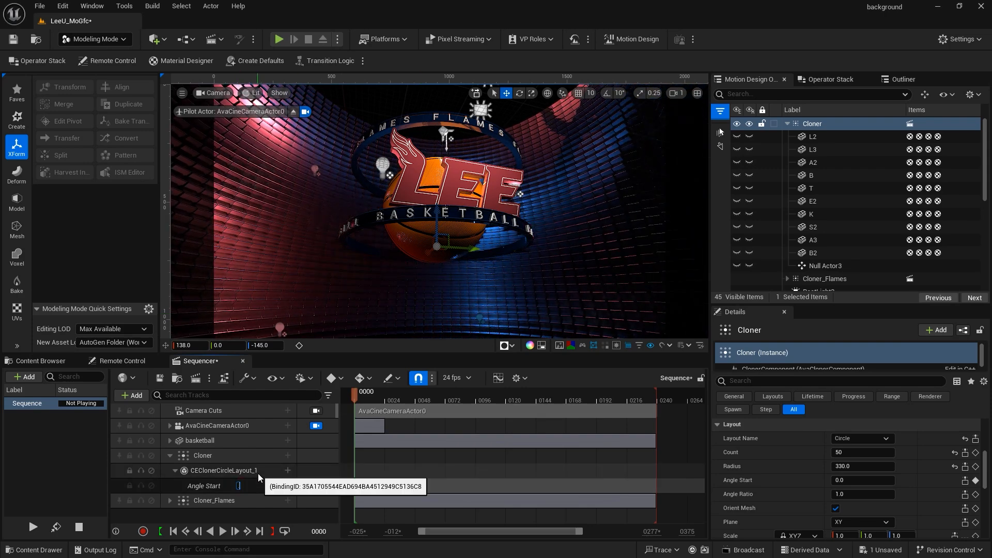
click(261, 531)
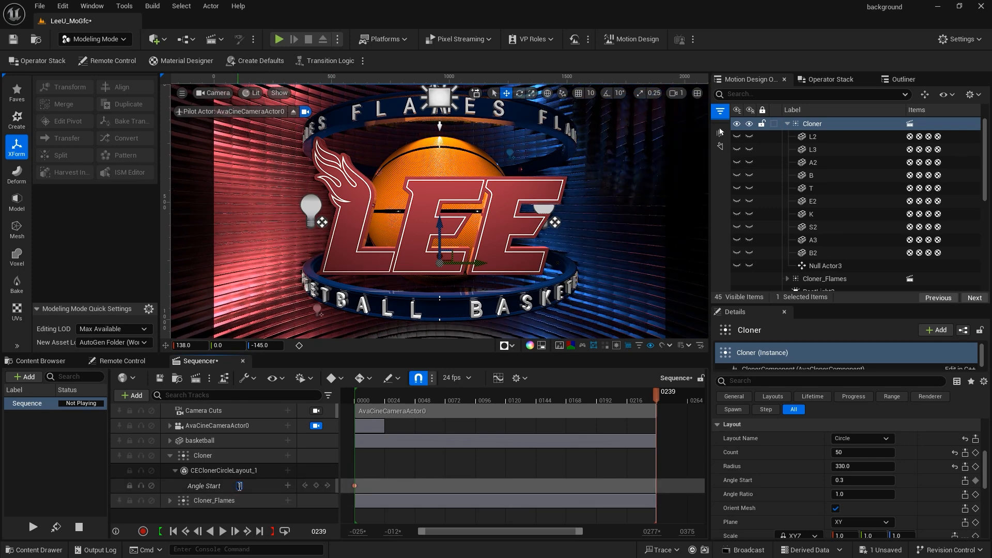
text(0)
key(Return)
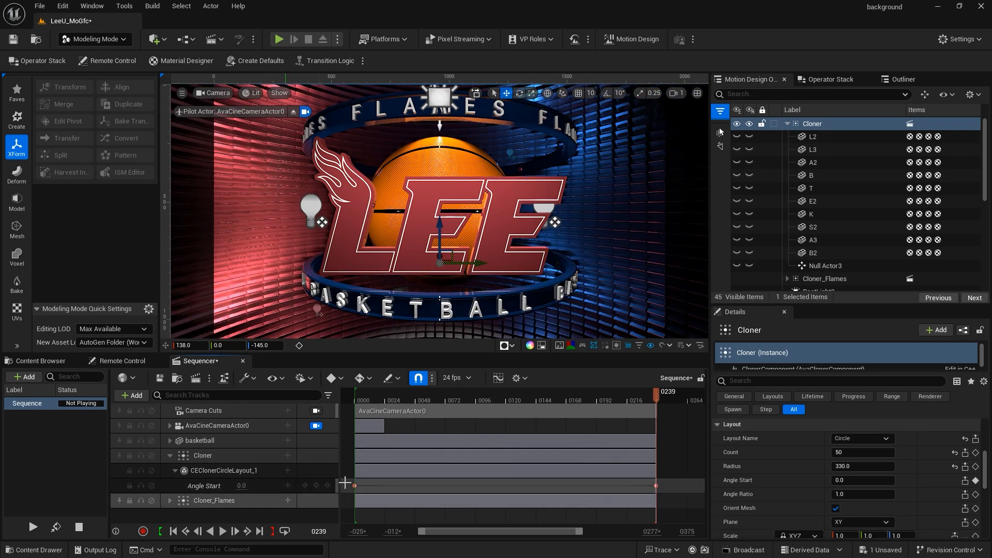
Step: Set both Angle Start keys of the BASKETBALL Cloner to Linear interpolation and play the sequence from the first frame
drag(453, 494, 664, 491)
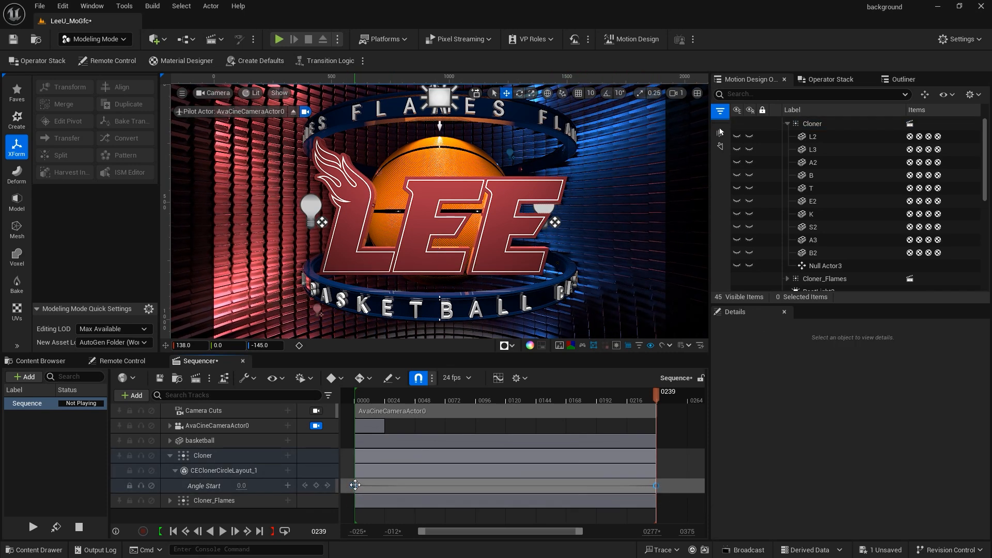
right_click(355, 485)
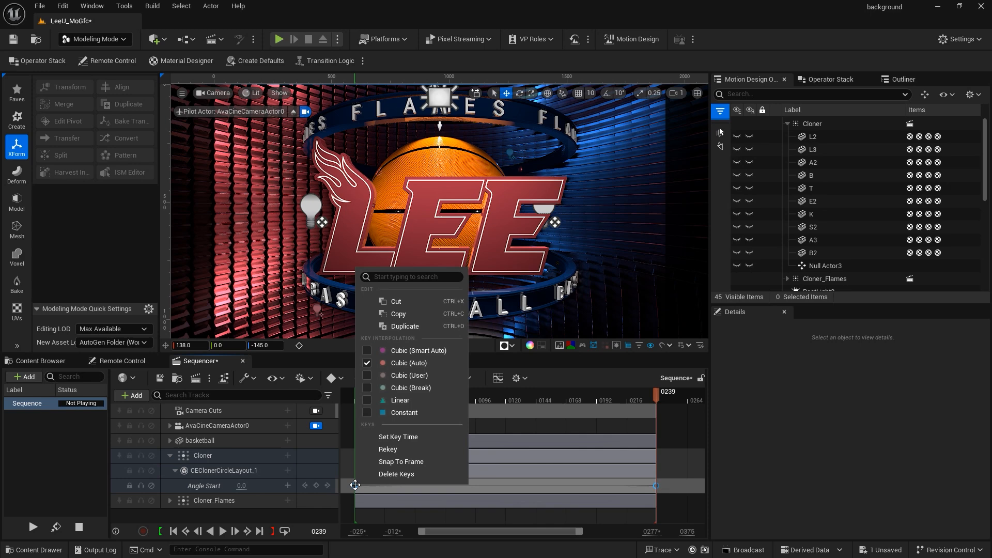
click(406, 405)
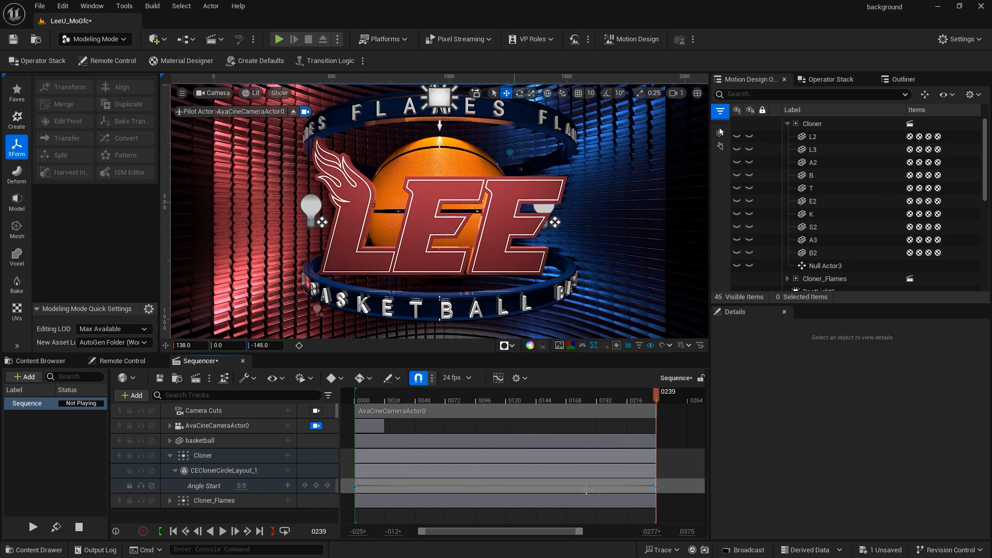
click(344, 484)
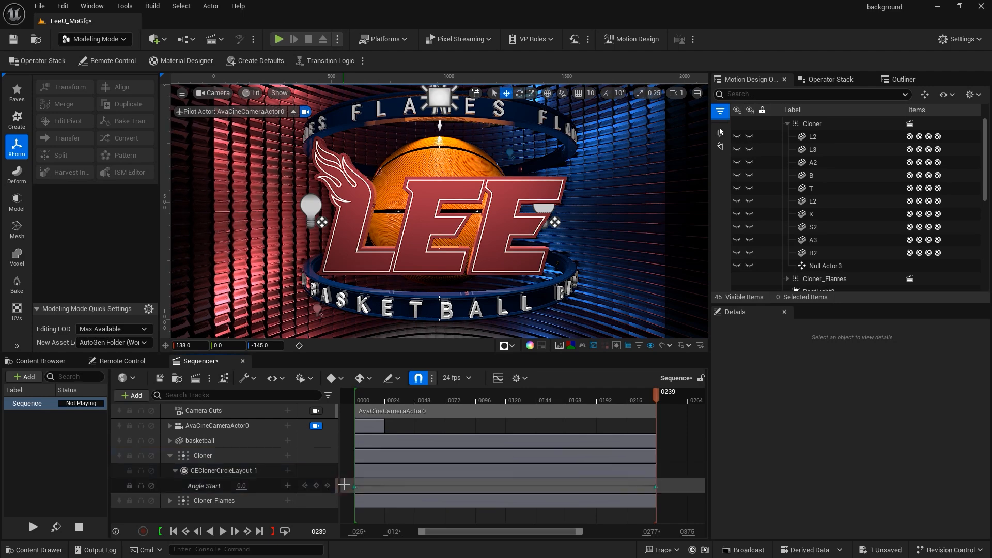
click(173, 531)
click(222, 531)
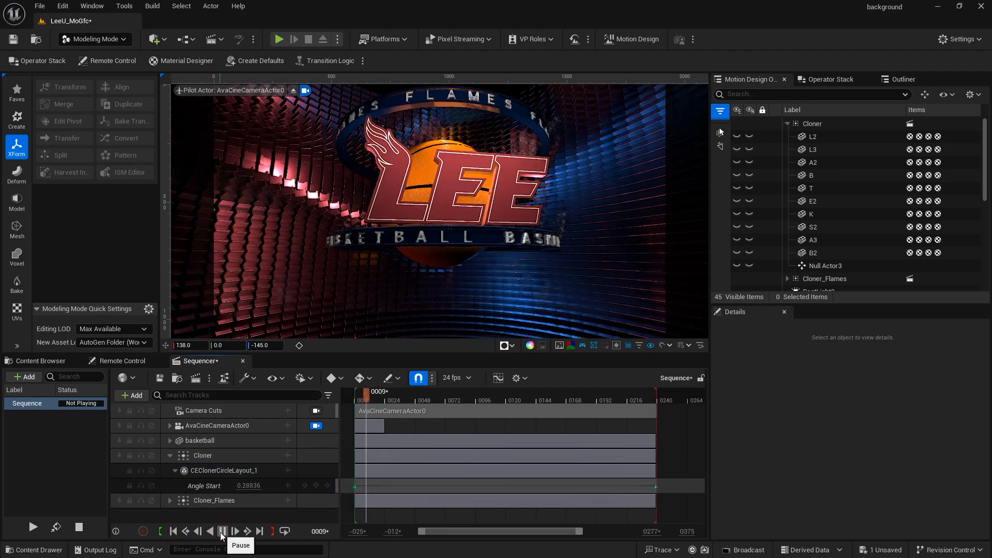